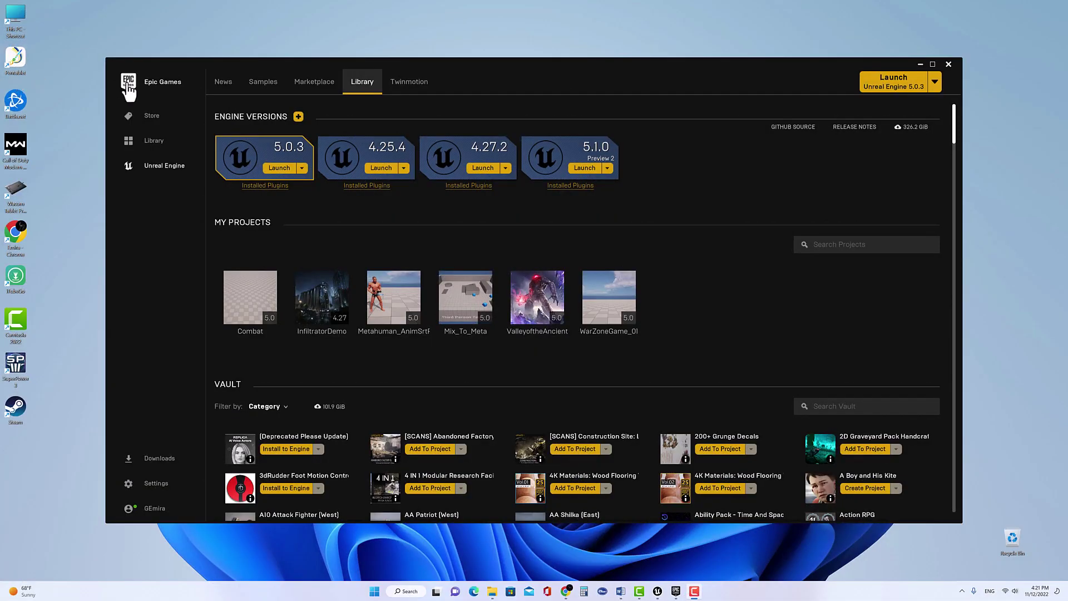
# Create a blank Games project named Mixamo_To_Metahuman in Unreal Engine 5.0.3.
pyautogui.click(281, 168)
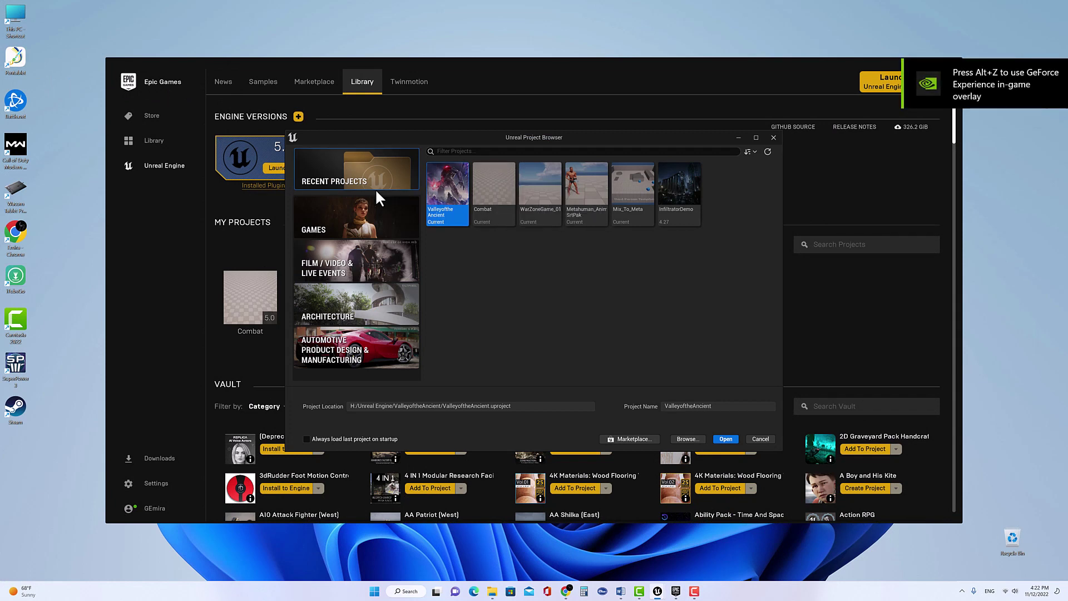
pyautogui.click(361, 211)
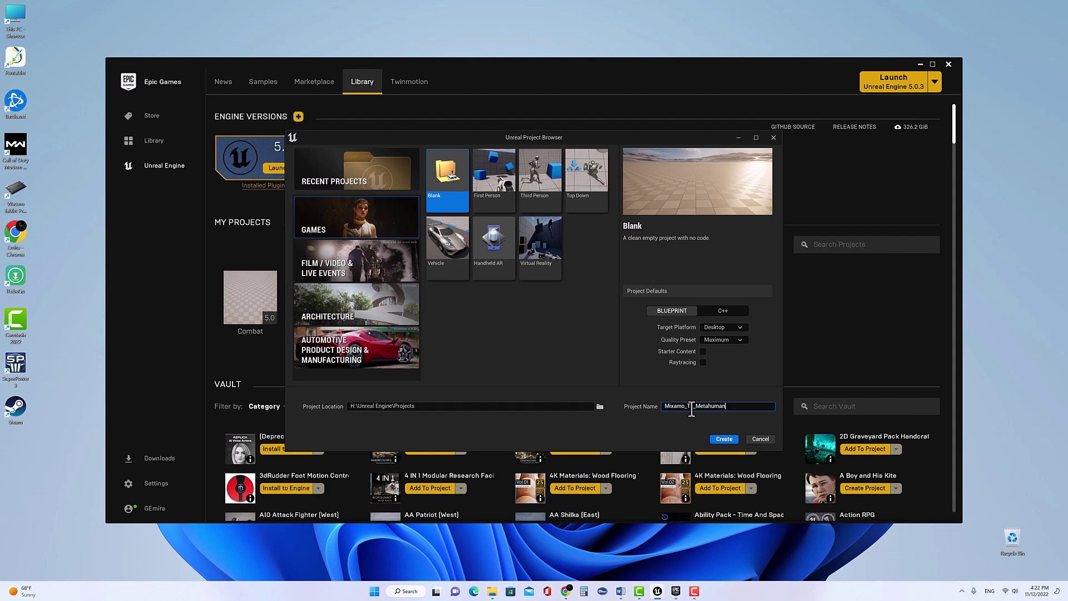
pyautogui.click(723, 439)
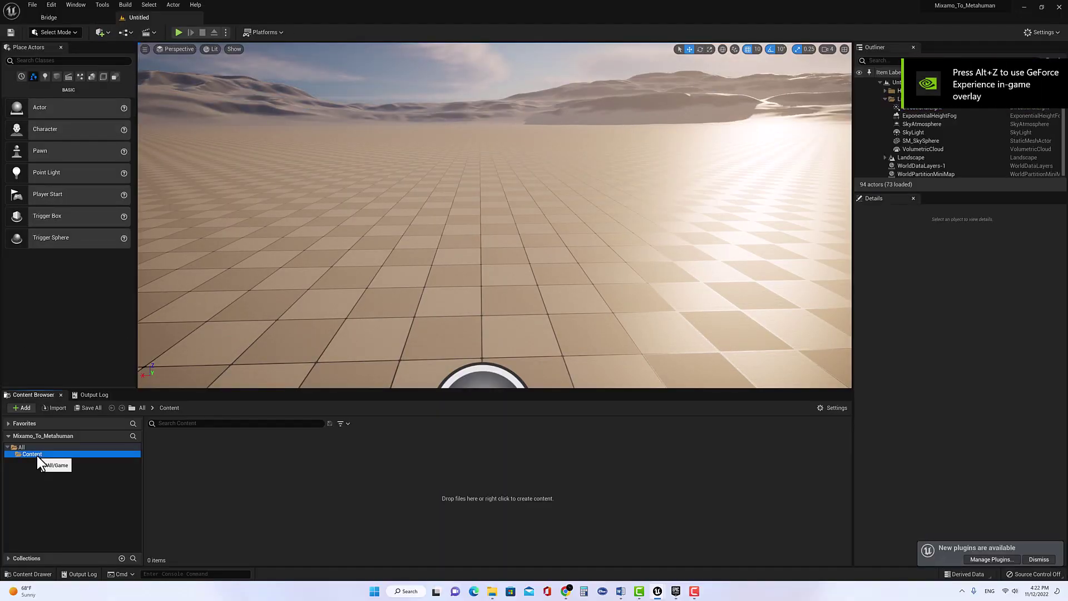
# Add the Third Person feature pack to the project's Content folder.
pyautogui.rightClick(38, 457)
pyautogui.moveTo(129, 294)
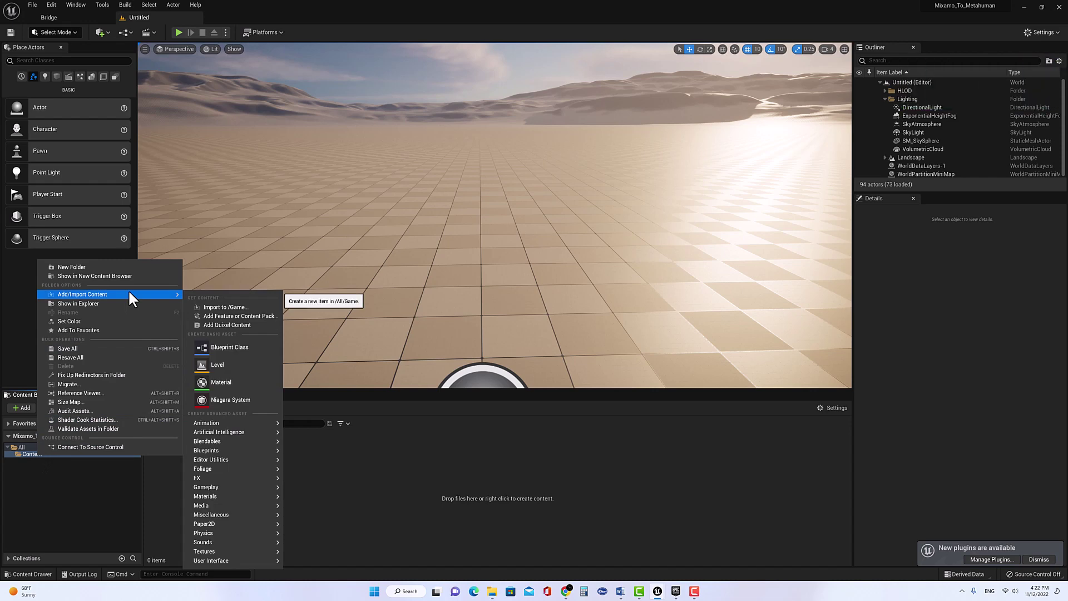
pyautogui.click(212, 316)
pyautogui.click(414, 257)
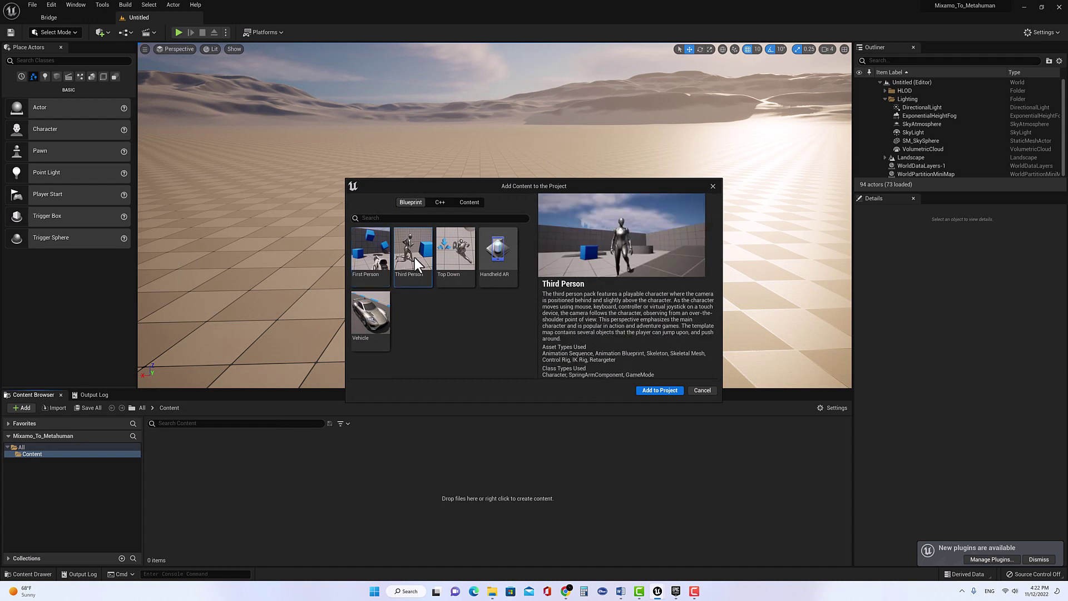
pyautogui.click(659, 389)
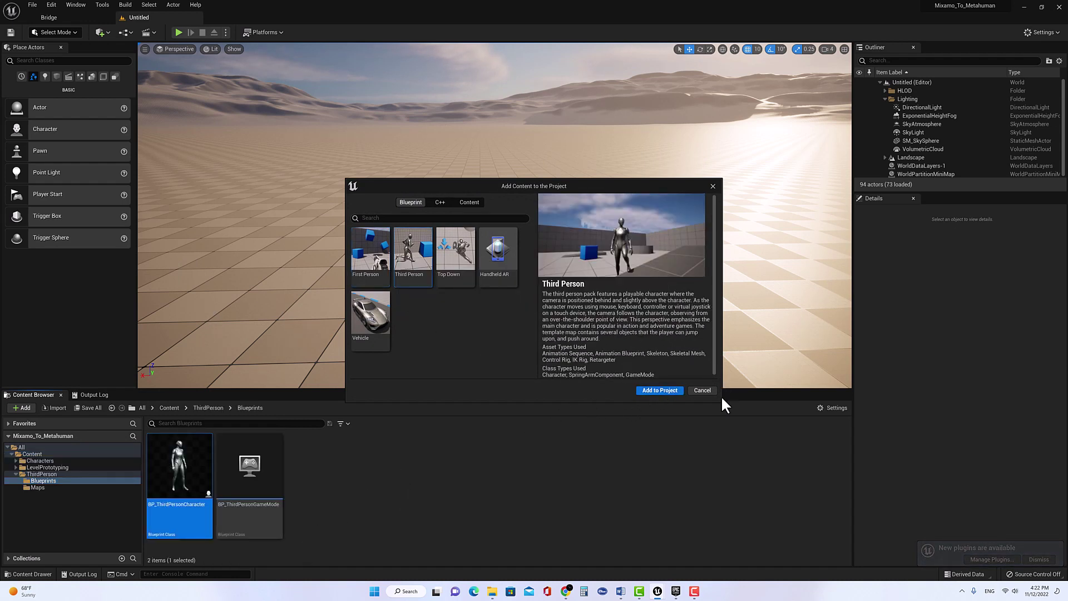
pyautogui.click(702, 391)
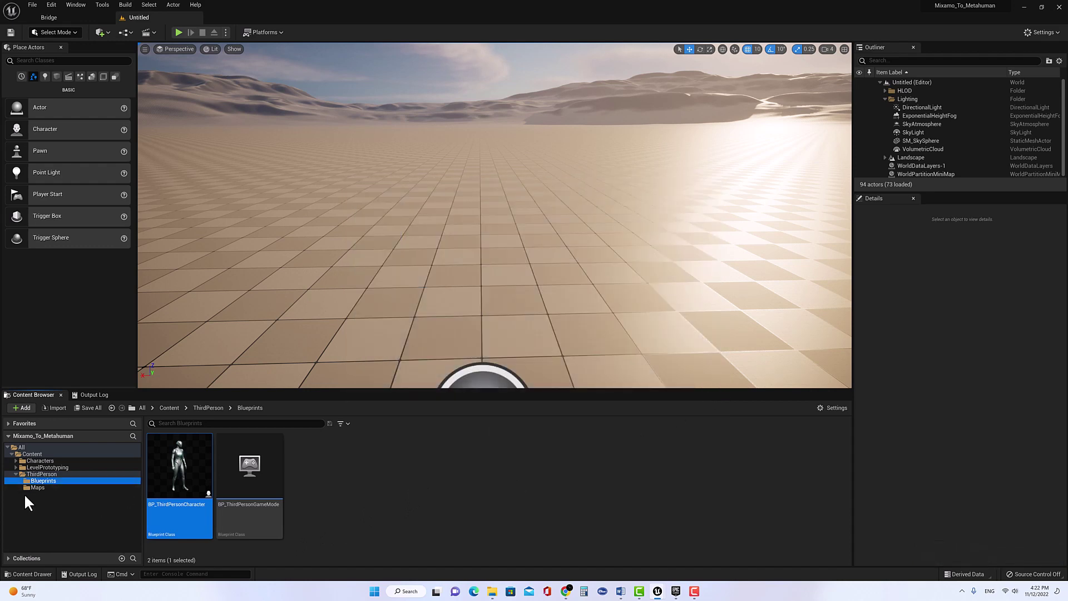
# Move the Characters folder into the ThirdPerson folder.
pyautogui.click(16, 474)
pyautogui.click(36, 460)
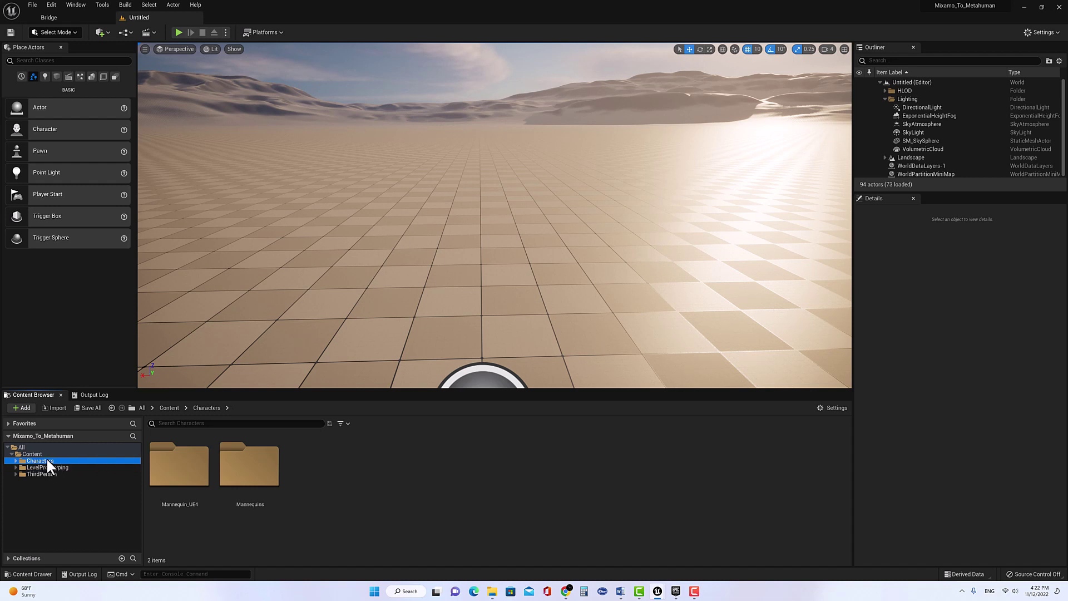
pyautogui.moveTo(47, 459); pyautogui.dragTo(48, 473)
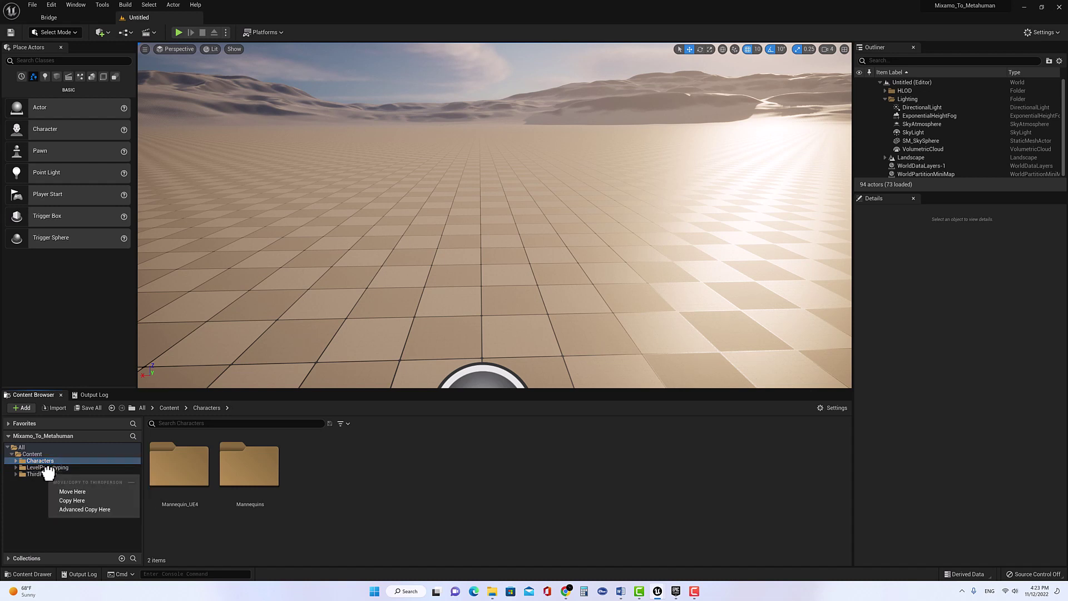
pyautogui.click(63, 492)
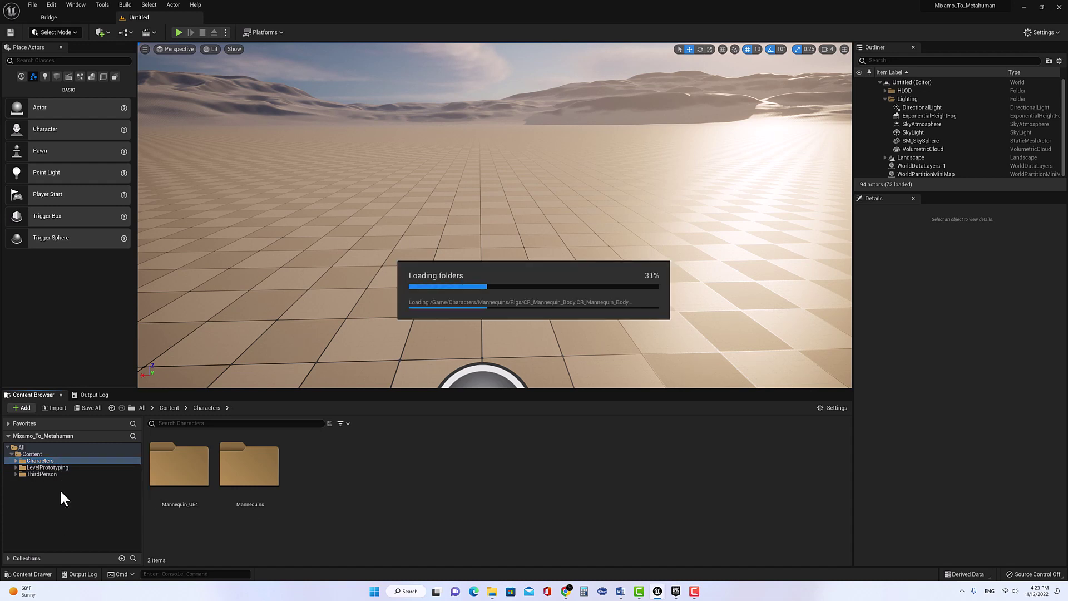
pyautogui.click(52, 455)
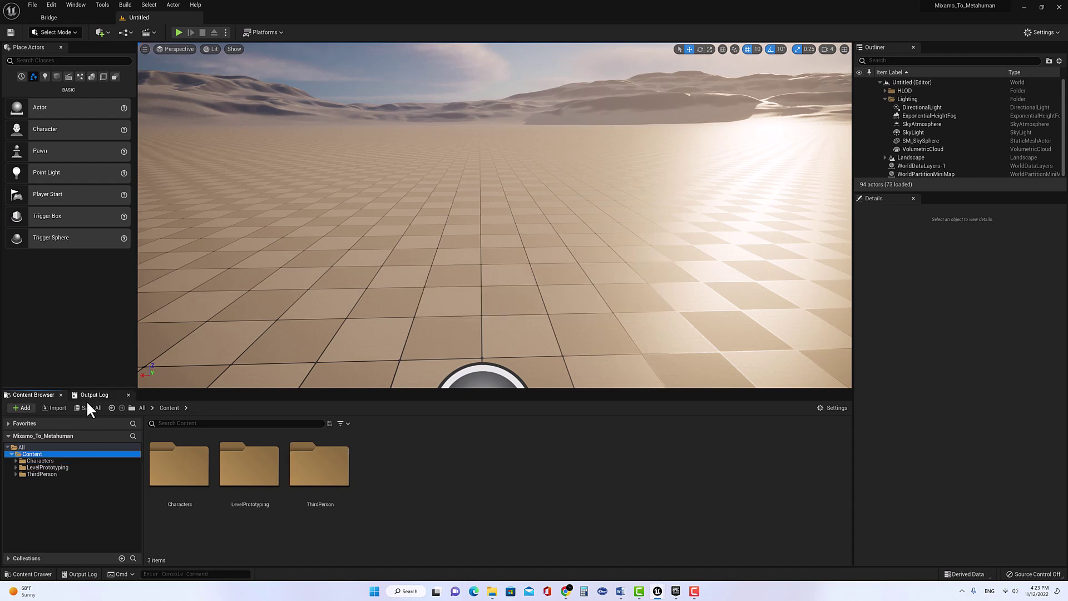
# Save all unsaved assets, including the mannequin rigs, and close the editor.
pyautogui.click(88, 408)
pyautogui.click(589, 390)
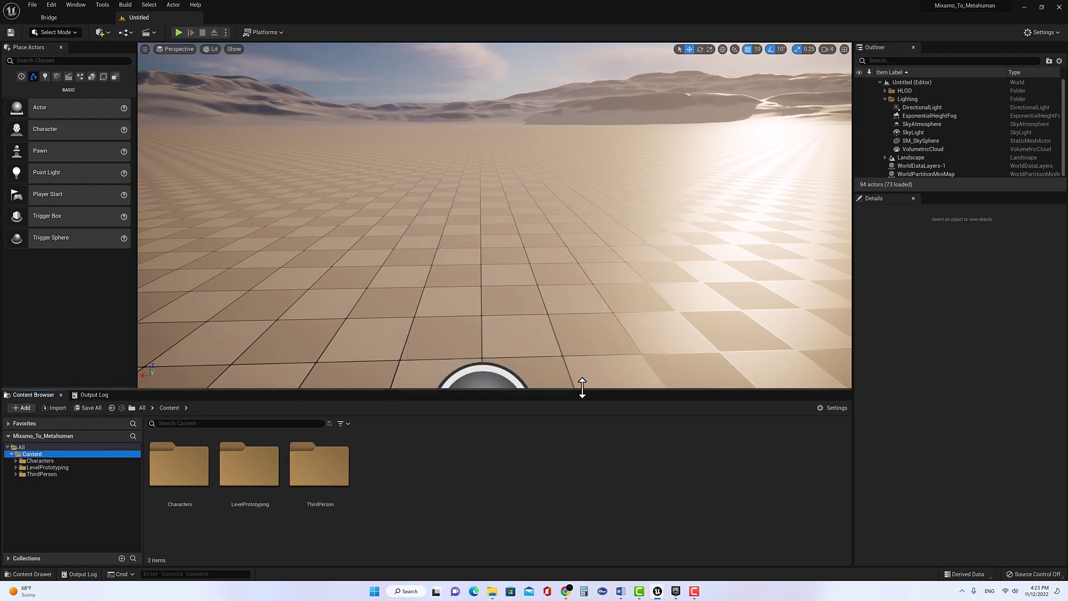
pyautogui.click(1059, 7)
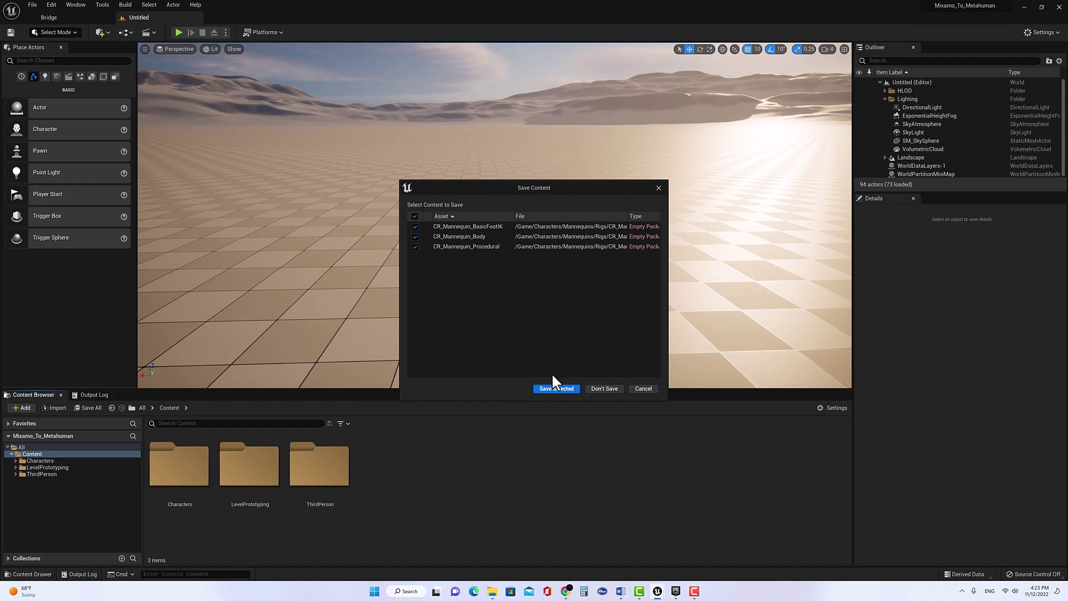
pyautogui.click(553, 388)
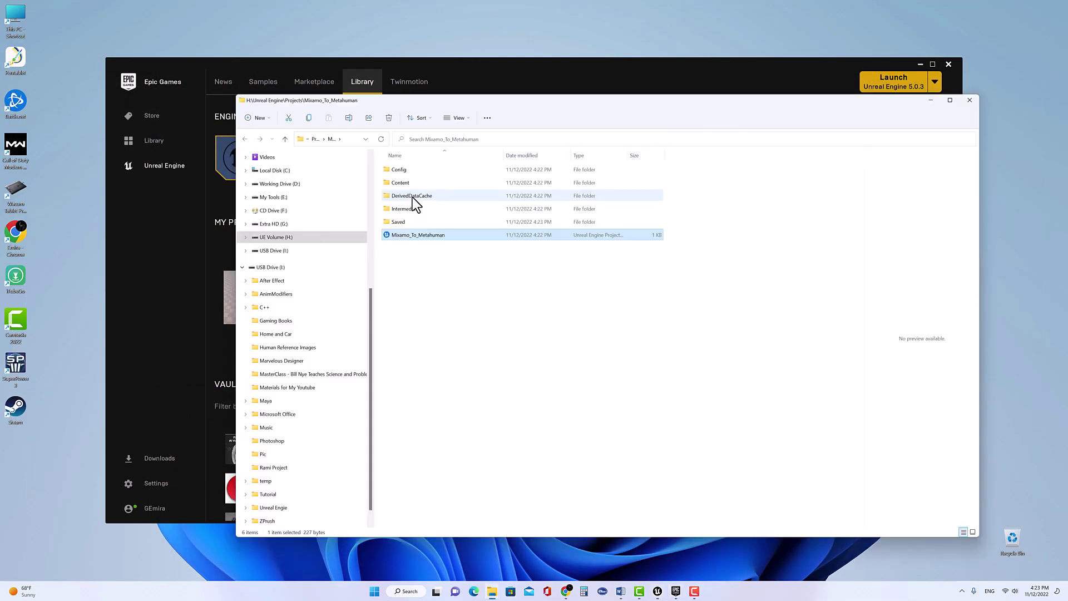
# Delete the leftover Characters folder from the project's Content folder in File Explorer.
pyautogui.doubleClick(413, 185)
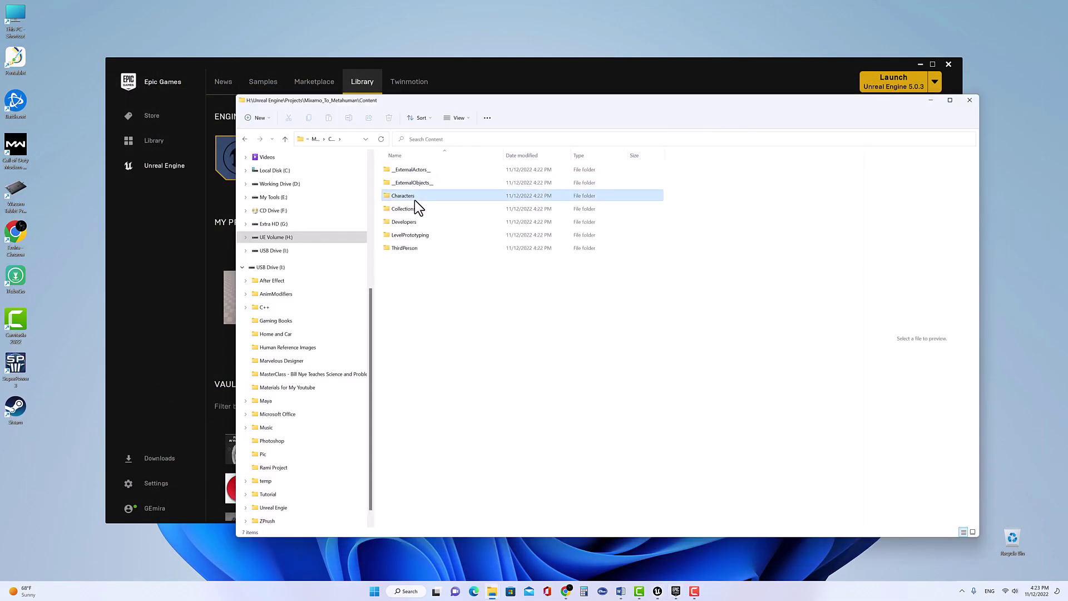
pyautogui.click(415, 199)
pyautogui.press('Delete')
pyautogui.click(564, 321)
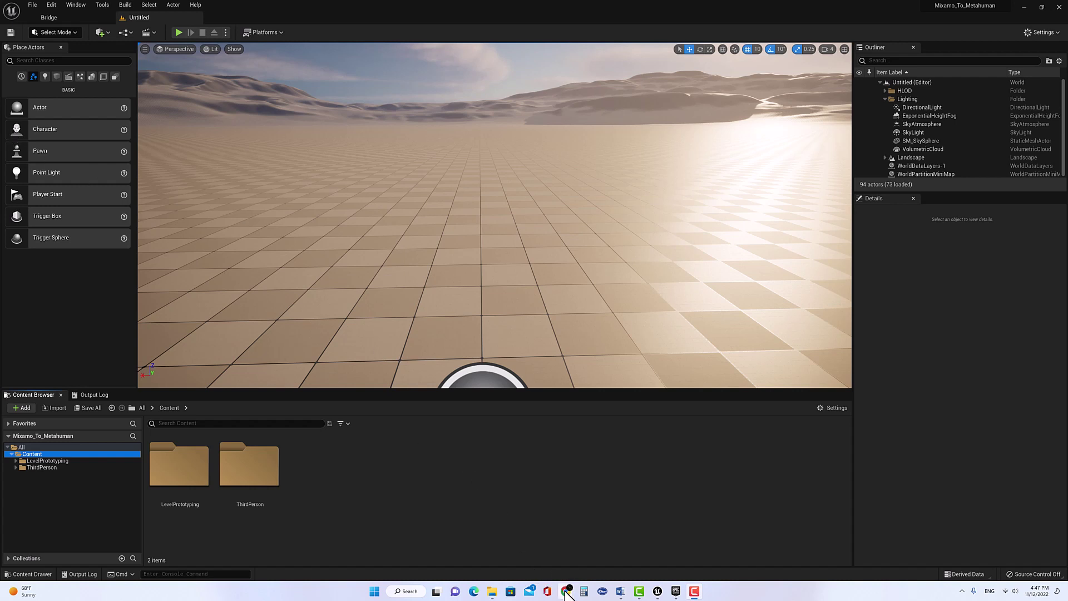
# In Mixamo, browse the Characters and Animations libraries, then start a custom character upload.
pyautogui.moveTo(569, 593)
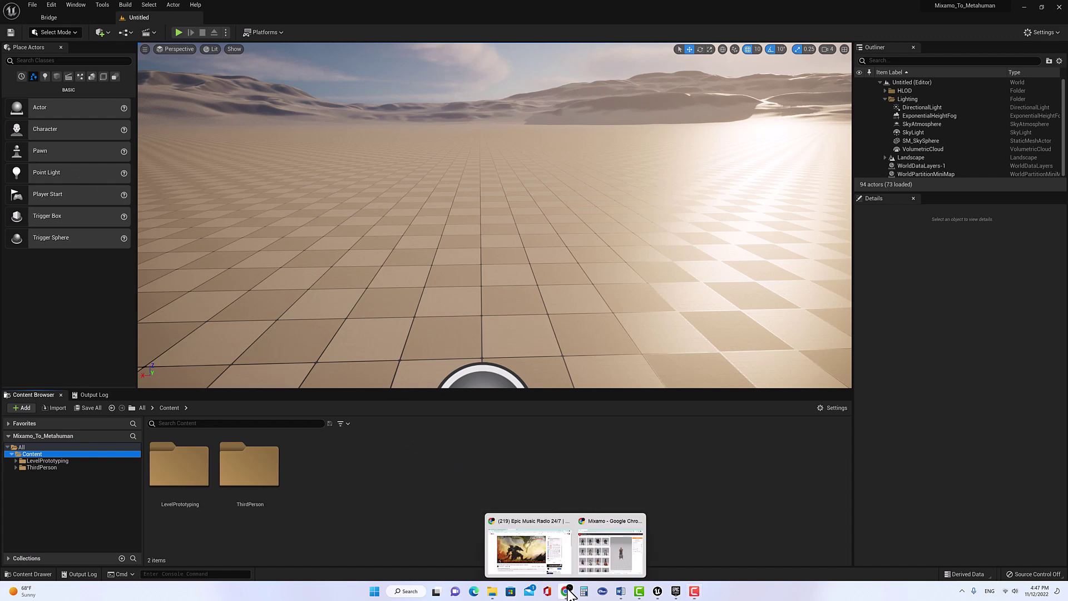
pyautogui.click(606, 523)
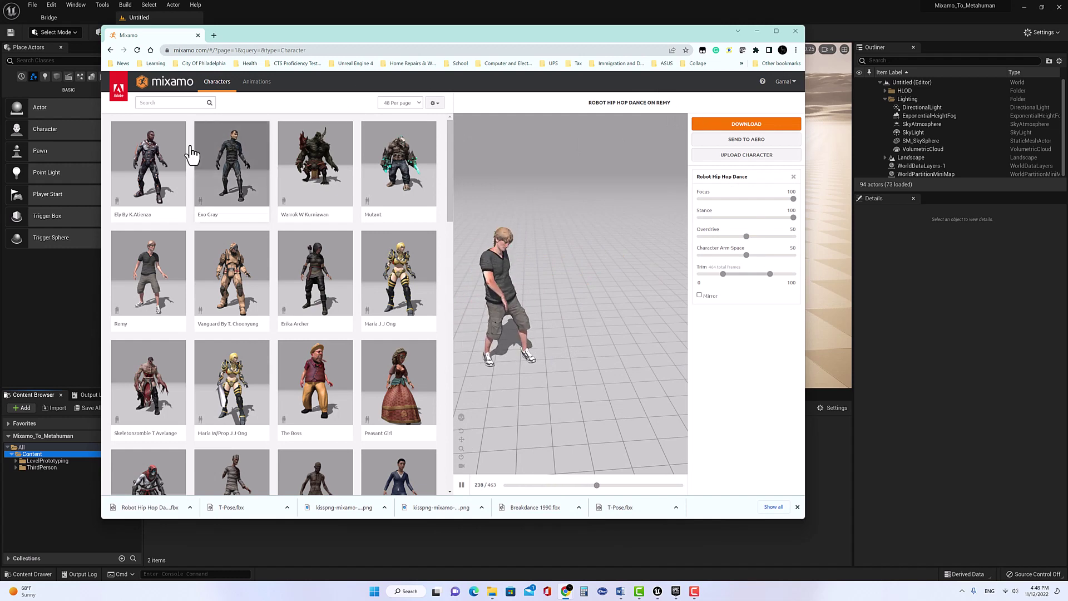
pyautogui.click(296, 172)
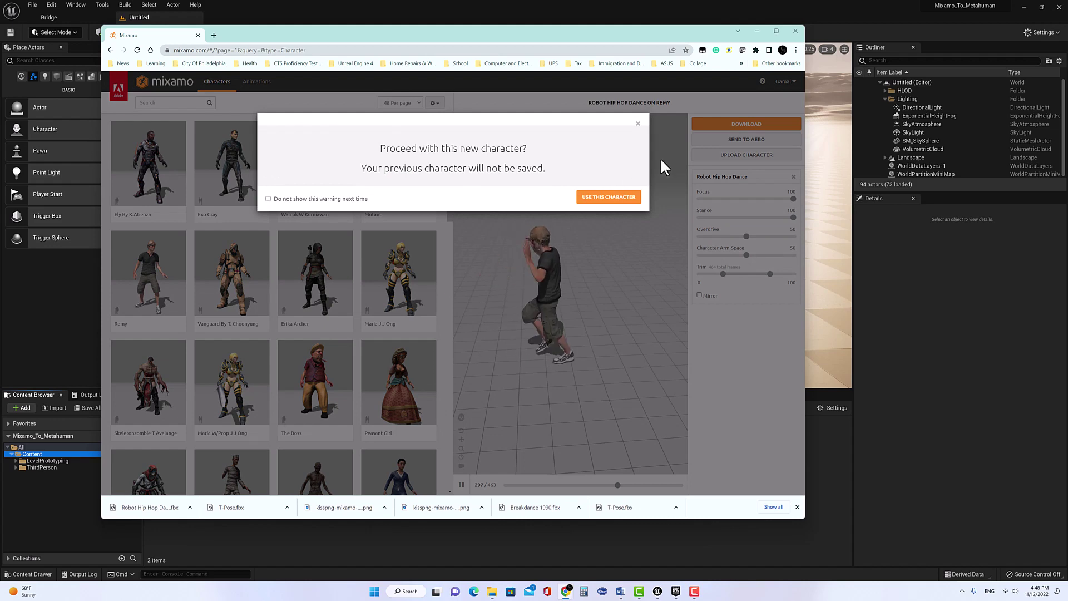
pyautogui.click(638, 123)
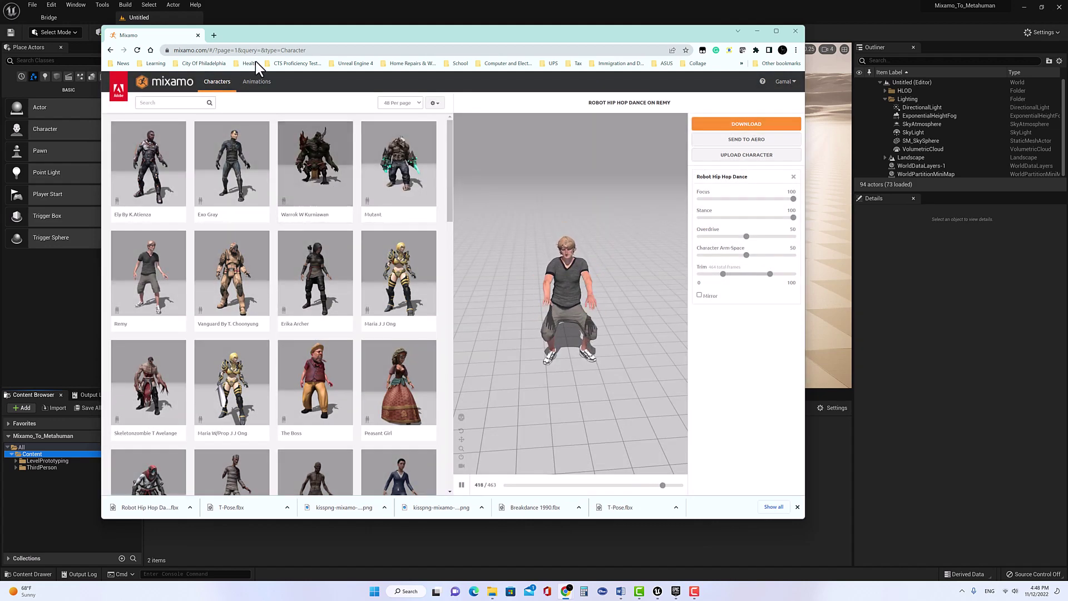
pyautogui.click(247, 89)
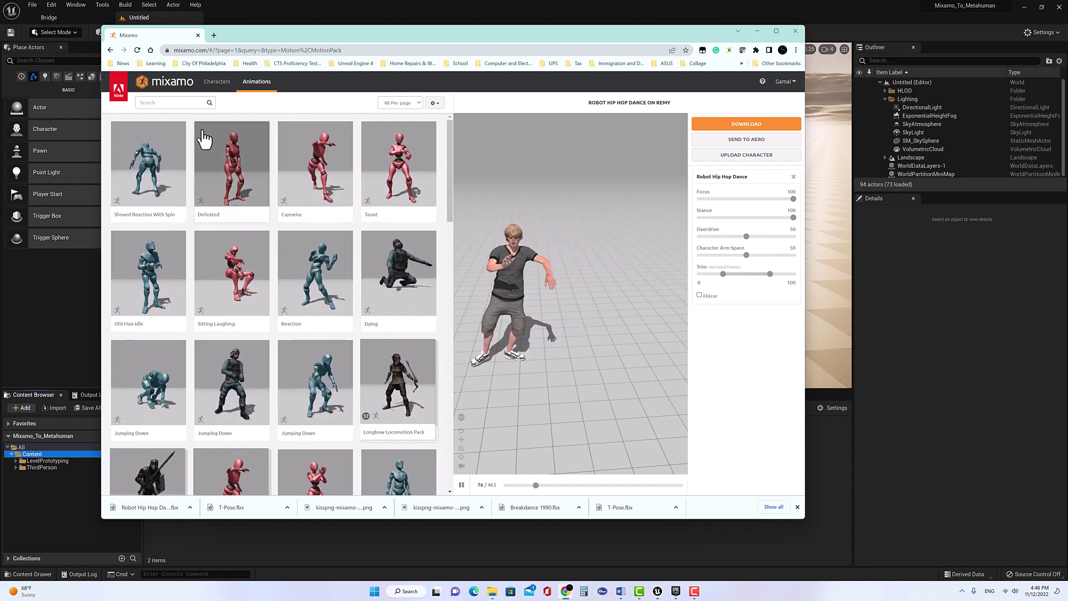
pyautogui.click(217, 85)
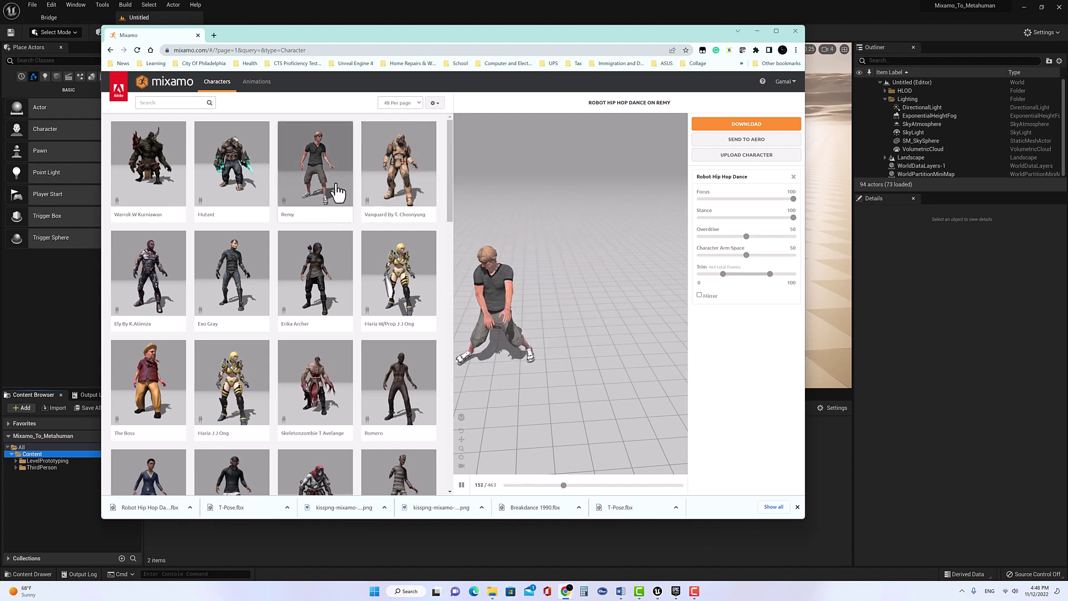
pyautogui.click(743, 158)
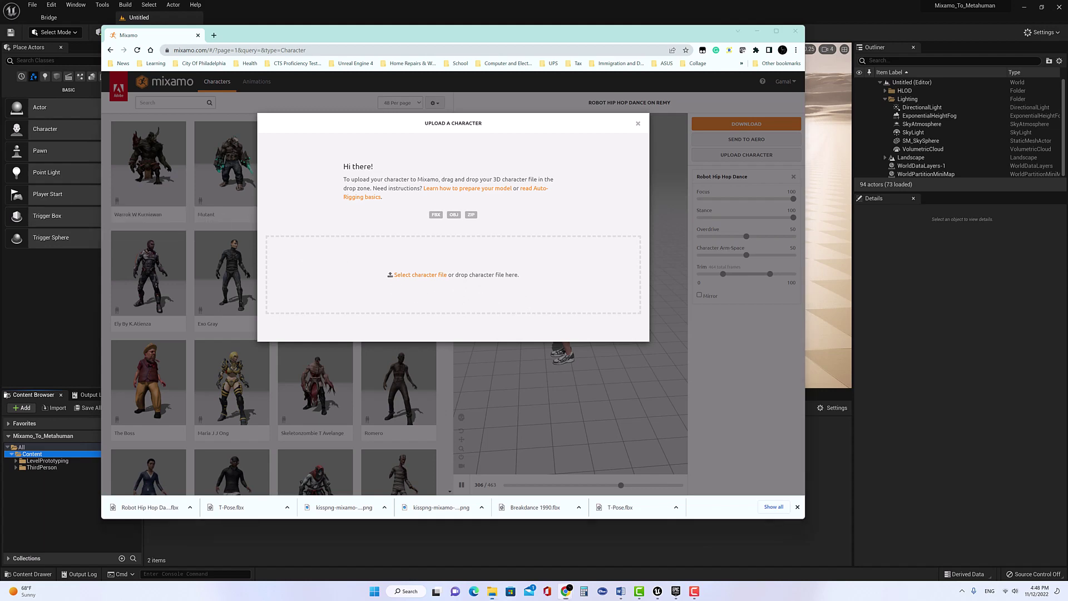
# Upload the Mixamo_UE4_SK file to Mixamo and accept the auto-rigged character.
pyautogui.moveTo(529, 274); pyautogui.dragTo(749, 311)
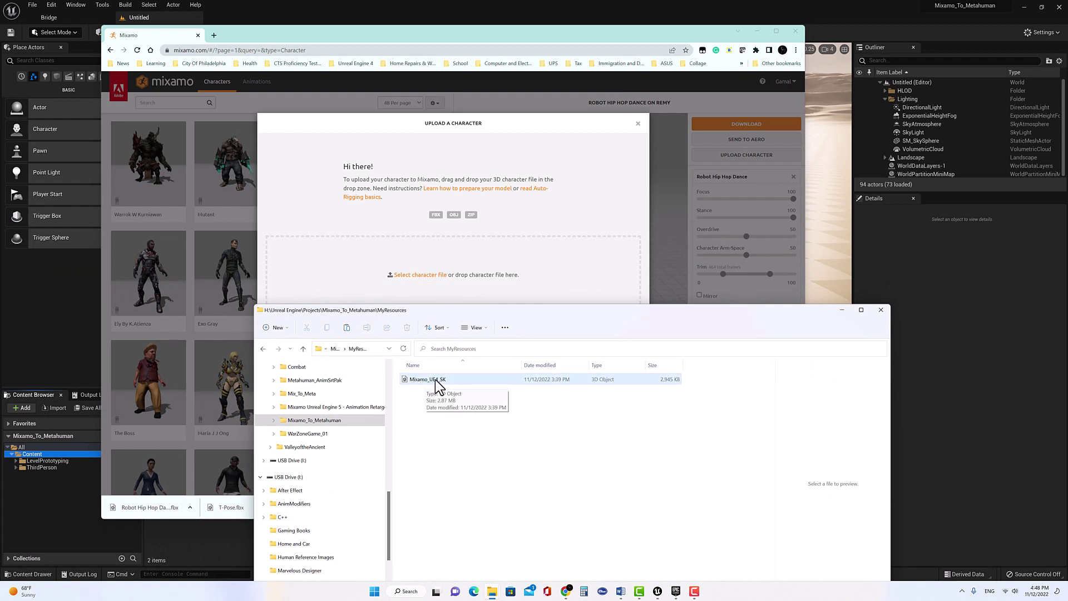
pyautogui.moveTo(438, 387); pyautogui.dragTo(469, 286)
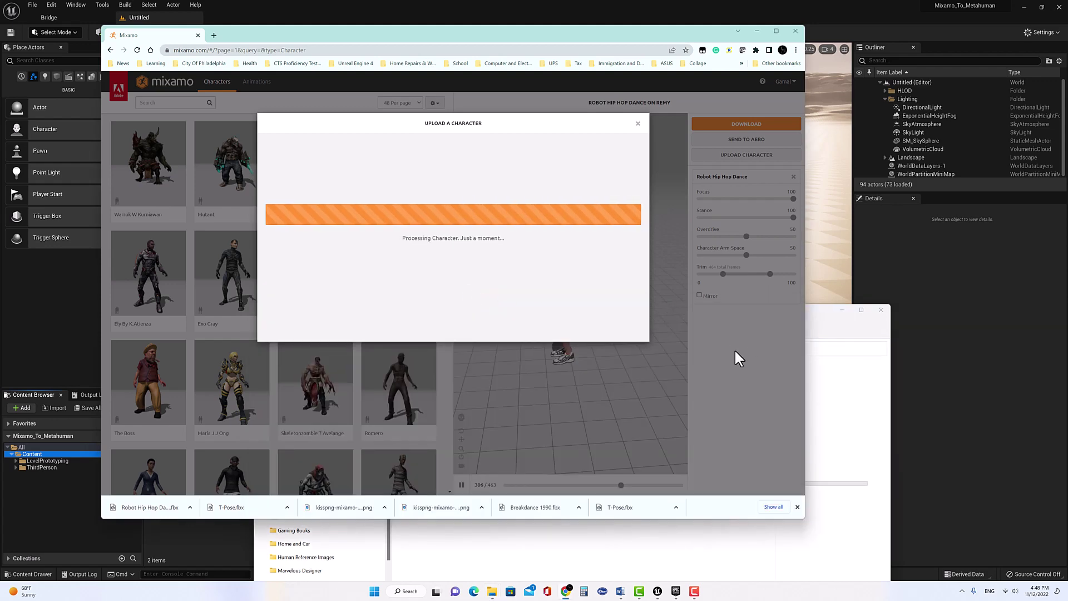
pyautogui.moveTo(820, 320); pyautogui.dragTo(0, 167)
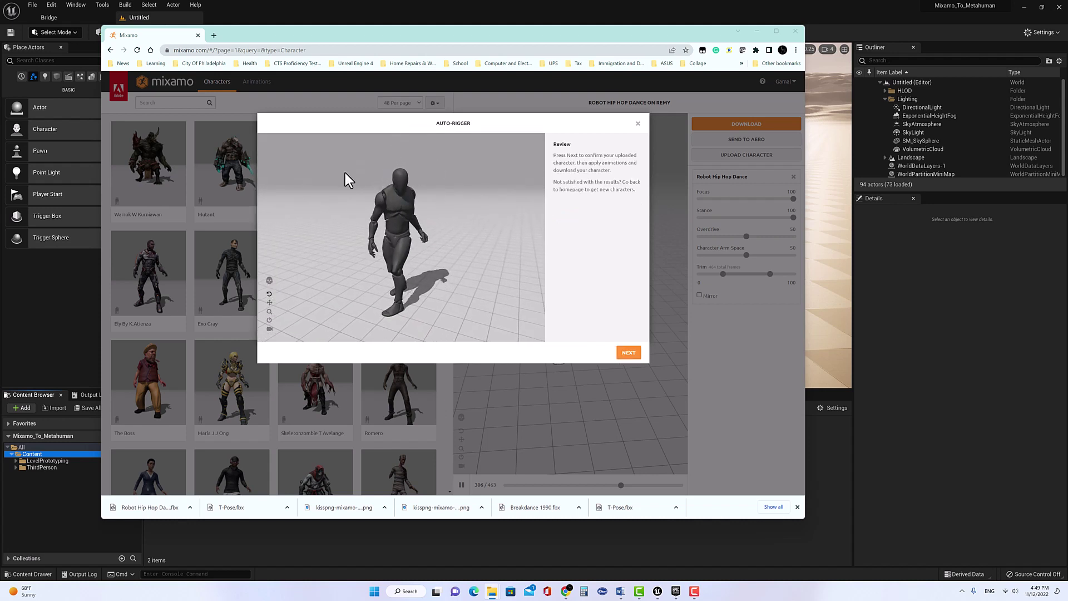
pyautogui.click(633, 358)
pyautogui.click(633, 359)
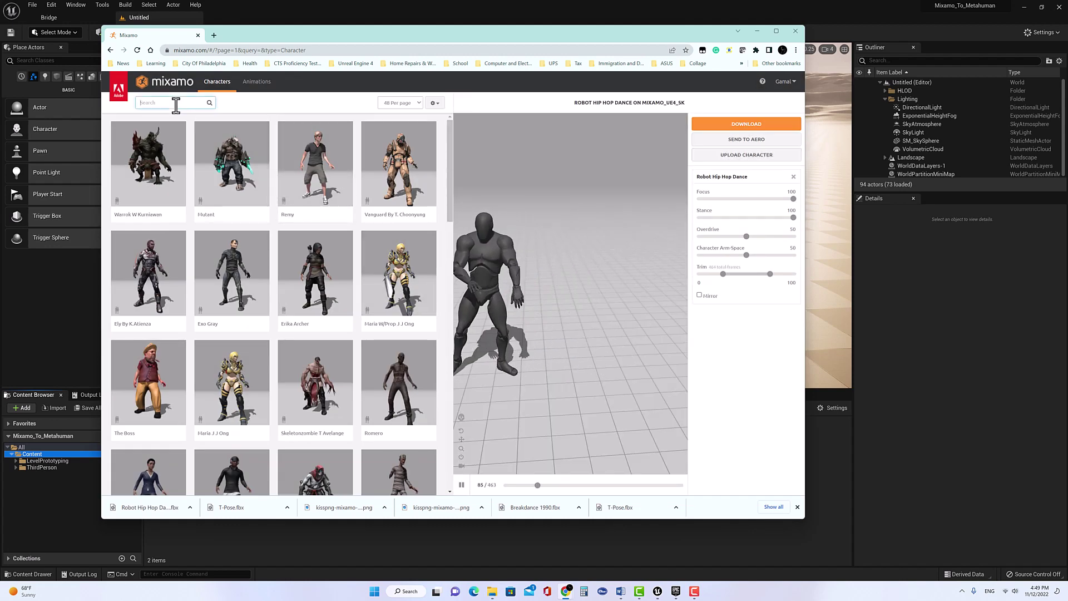
# Search the Mixamo animations for 't-pose' and preview the T-Pose animation.
pyautogui.click(257, 82)
pyautogui.click(184, 103)
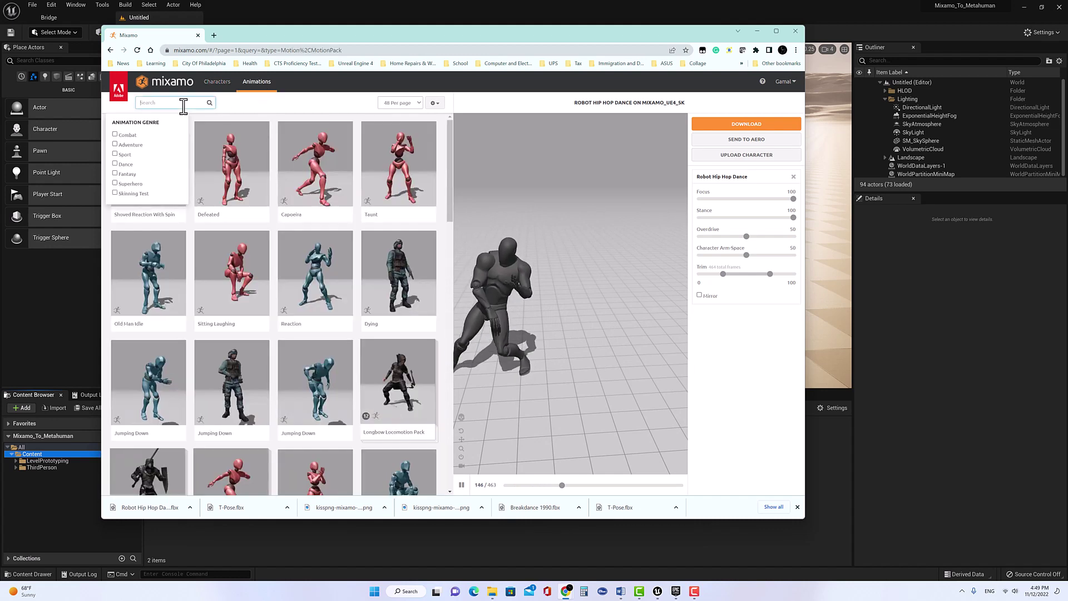
pyautogui.write('t')
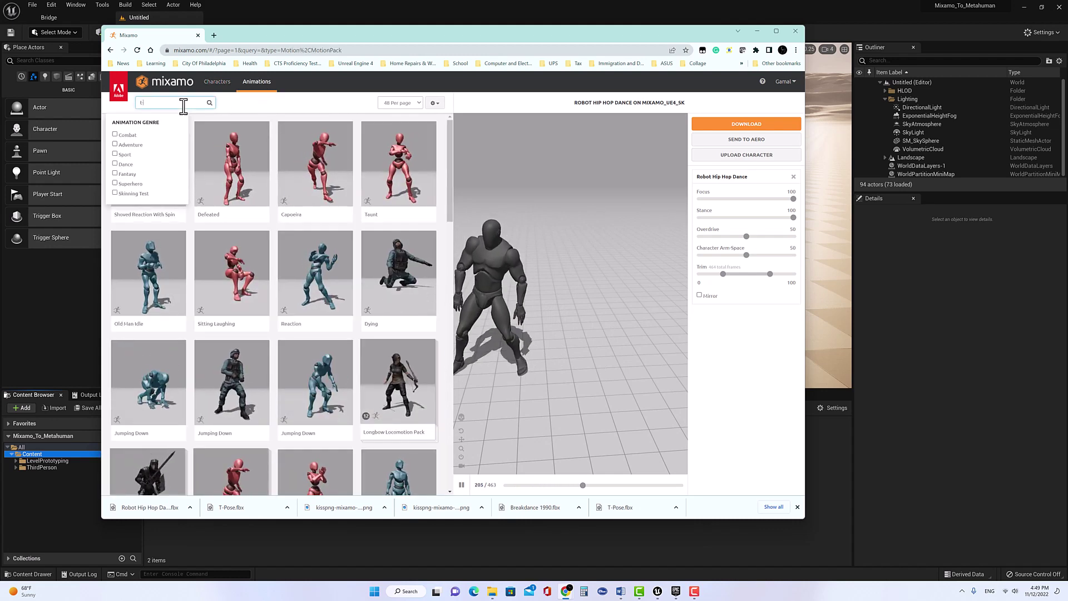
pyautogui.write('-pose')
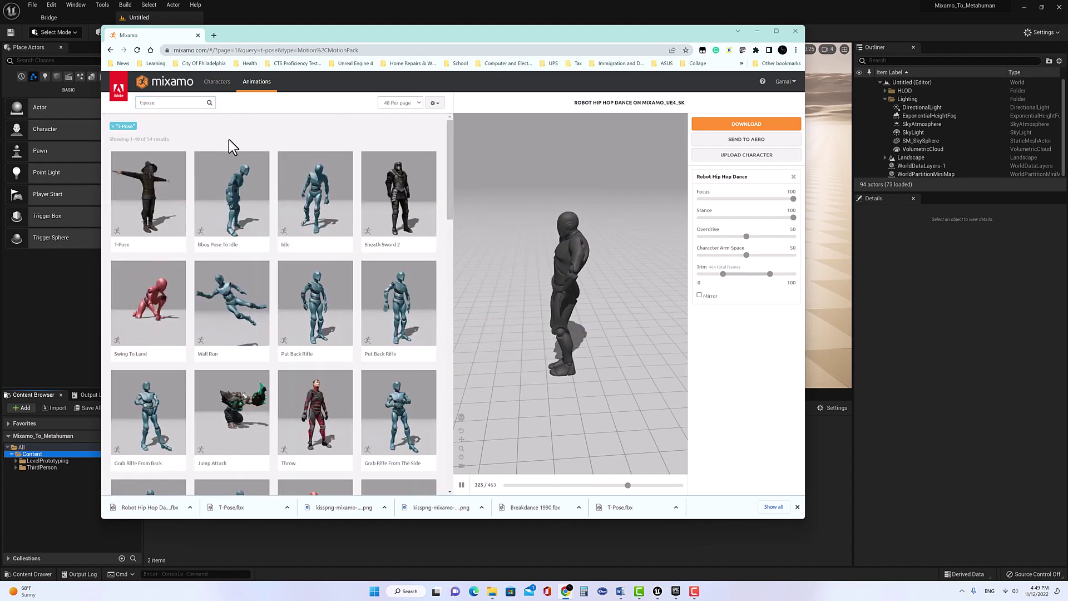
pyautogui.click(167, 209)
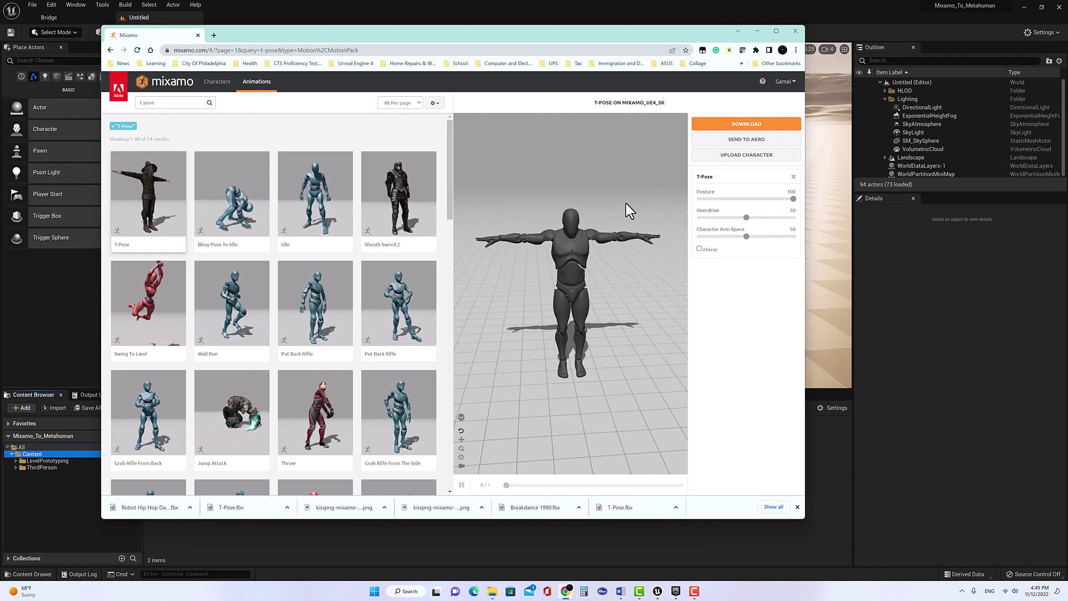
# Download the T-Pose With Skin and show the downloaded file in its folder.
pyautogui.click(737, 123)
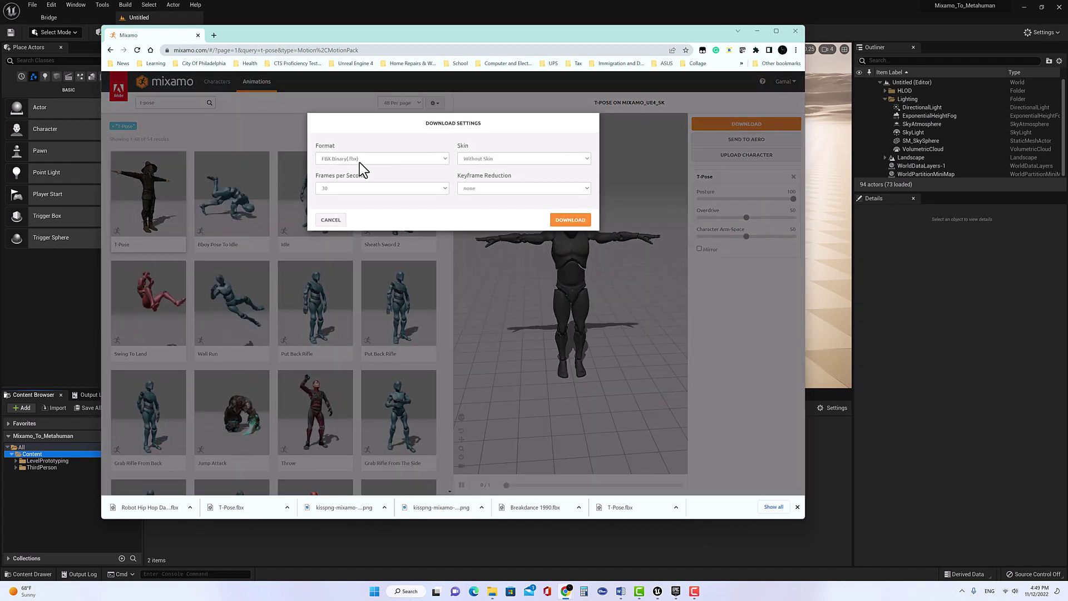
pyautogui.click(495, 160)
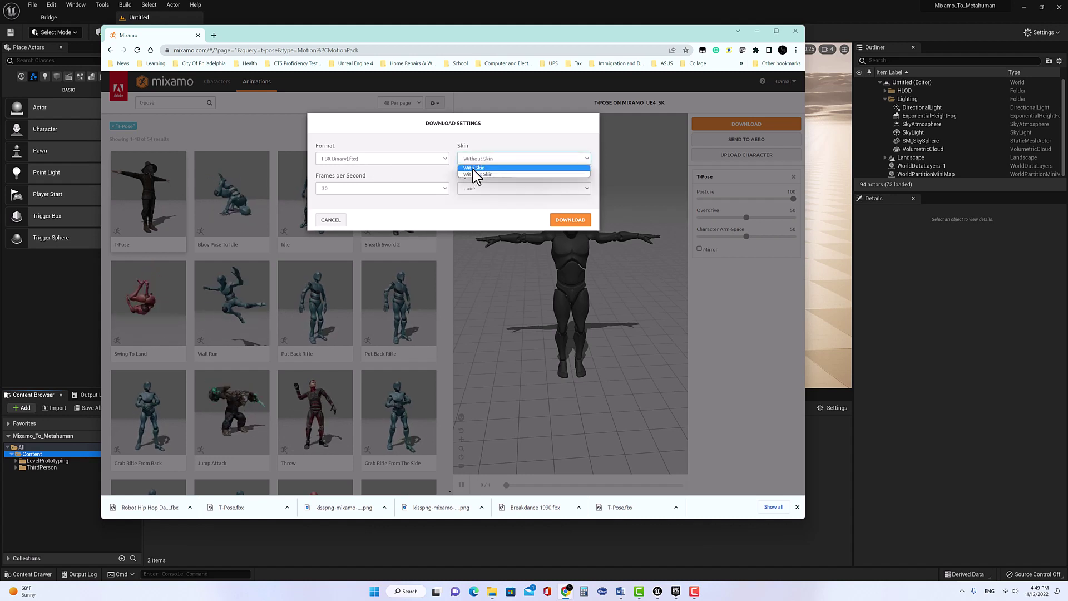
pyautogui.click(473, 169)
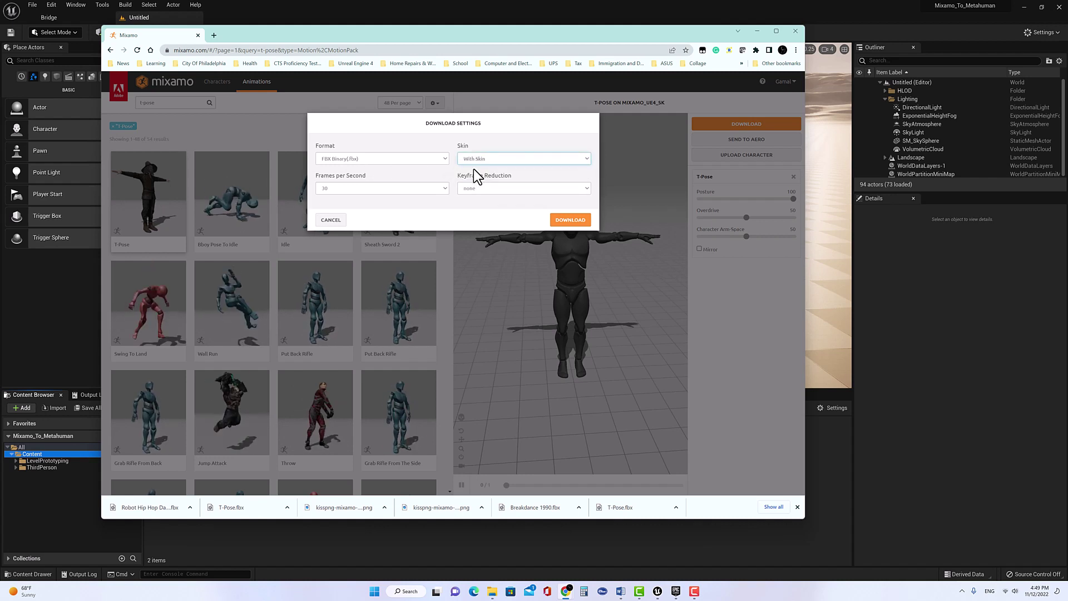
pyautogui.click(563, 221)
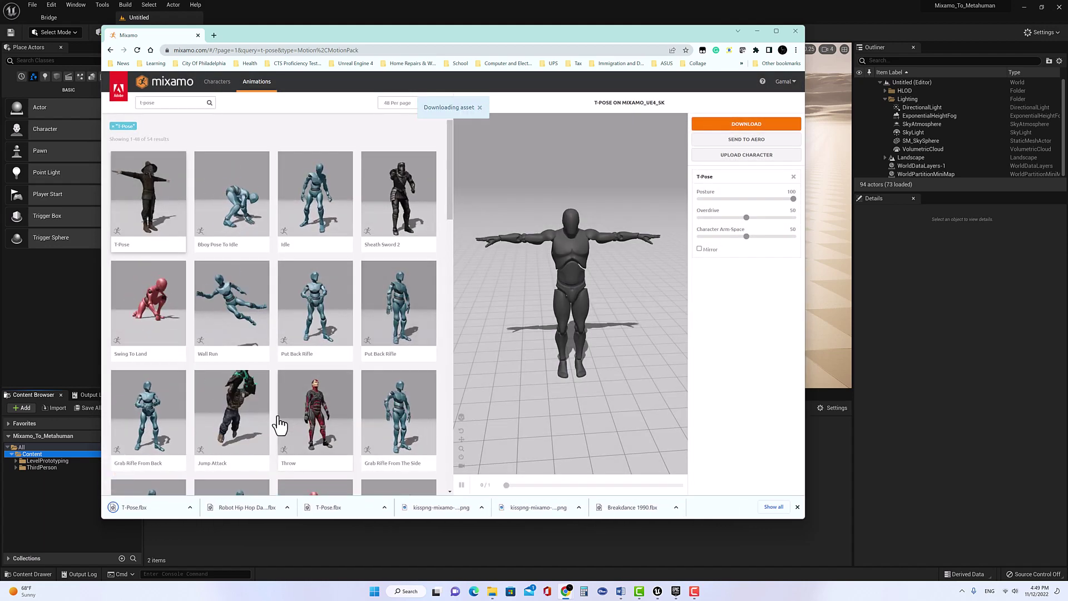
pyautogui.click(190, 507)
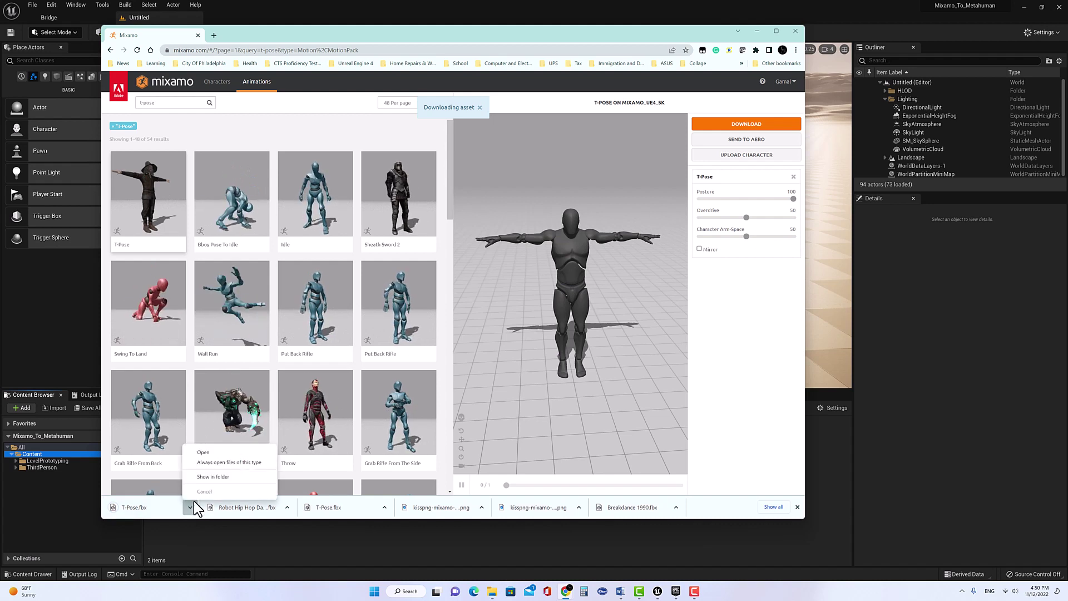
pyautogui.click(215, 477)
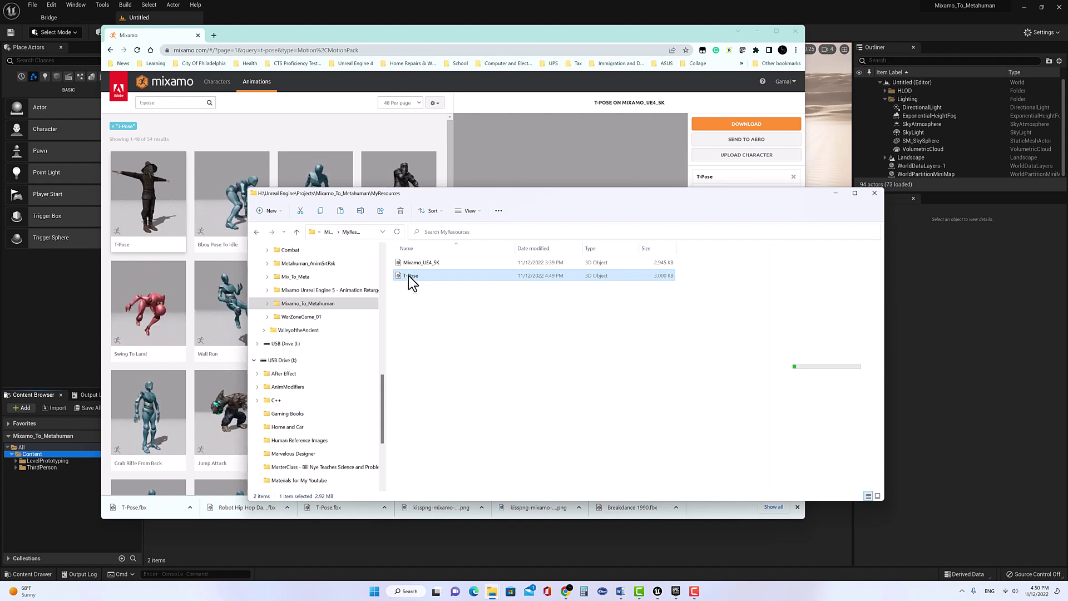
# Rename the T-Pose file to Mixamo_SK and bring the Mixamo page back to the front.
pyautogui.click(410, 275)
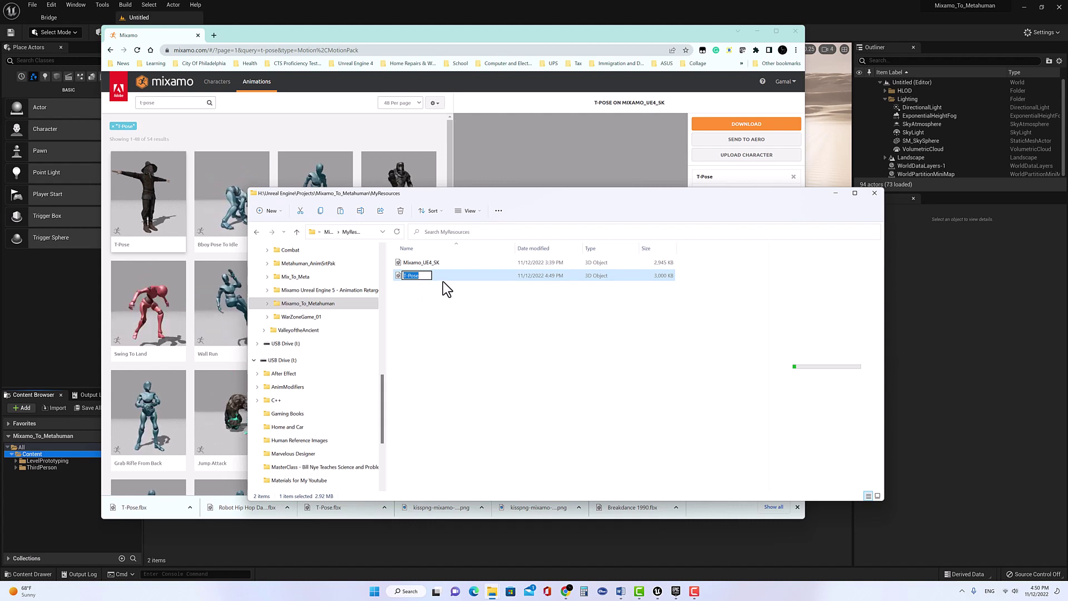
pyautogui.write('Mixa')
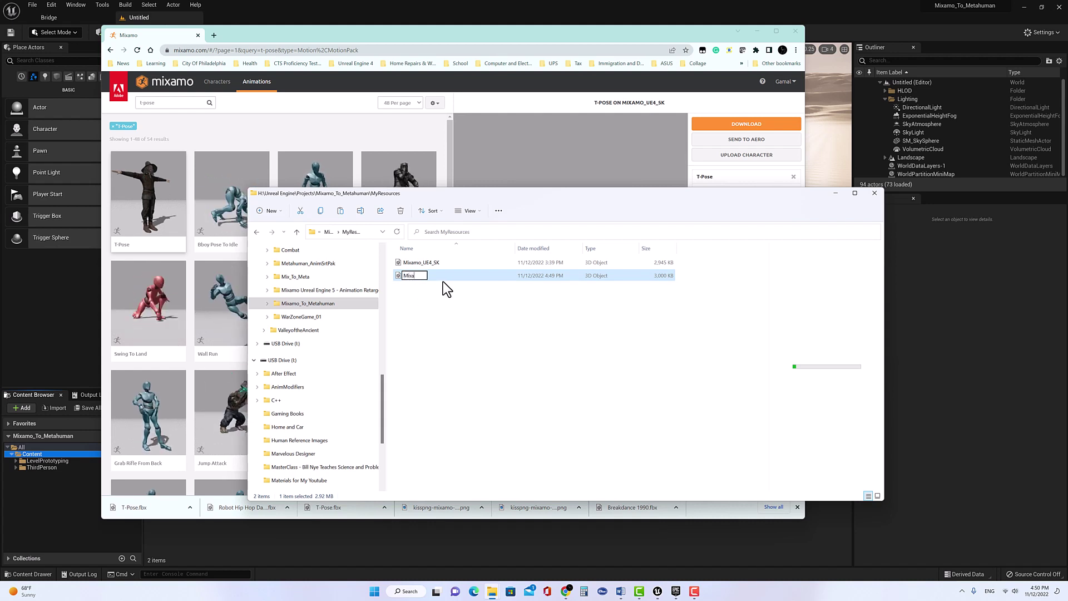
pyautogui.write('mo_')
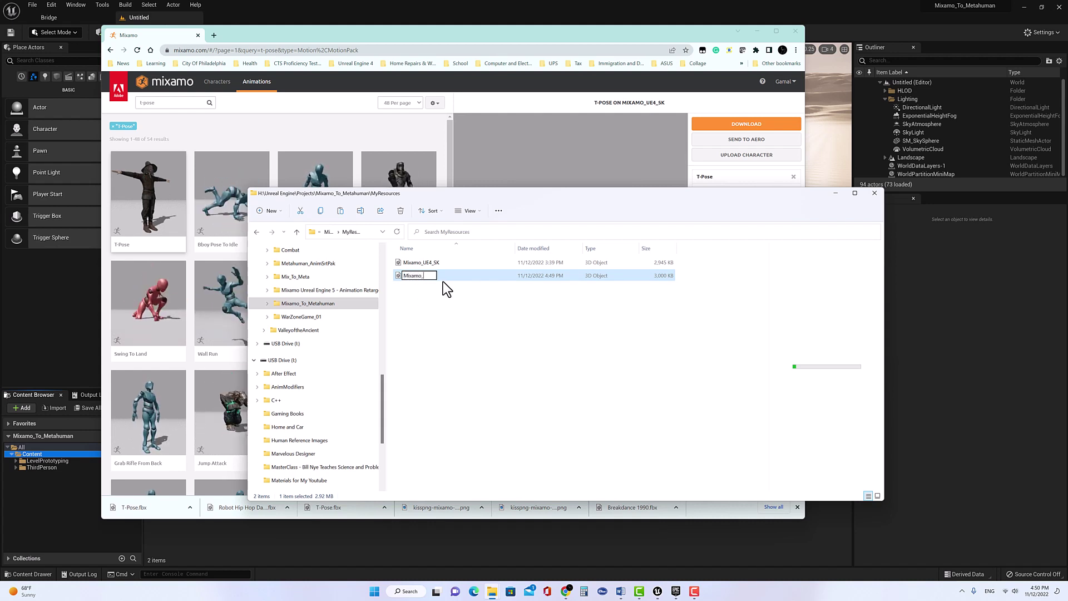
pyautogui.write('SK')
pyautogui.press('Return')
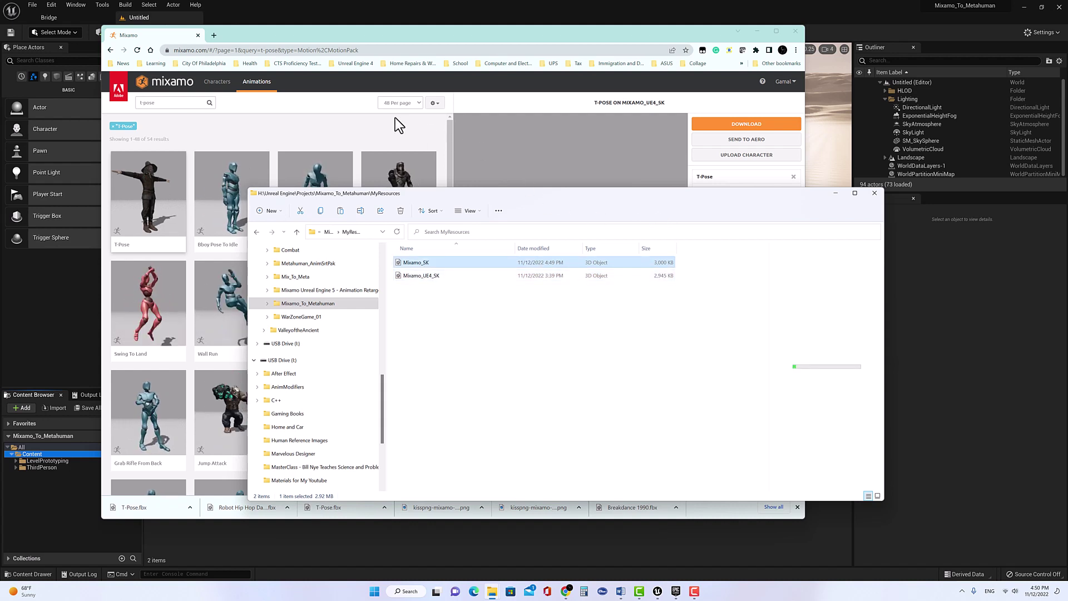
pyautogui.click(299, 101)
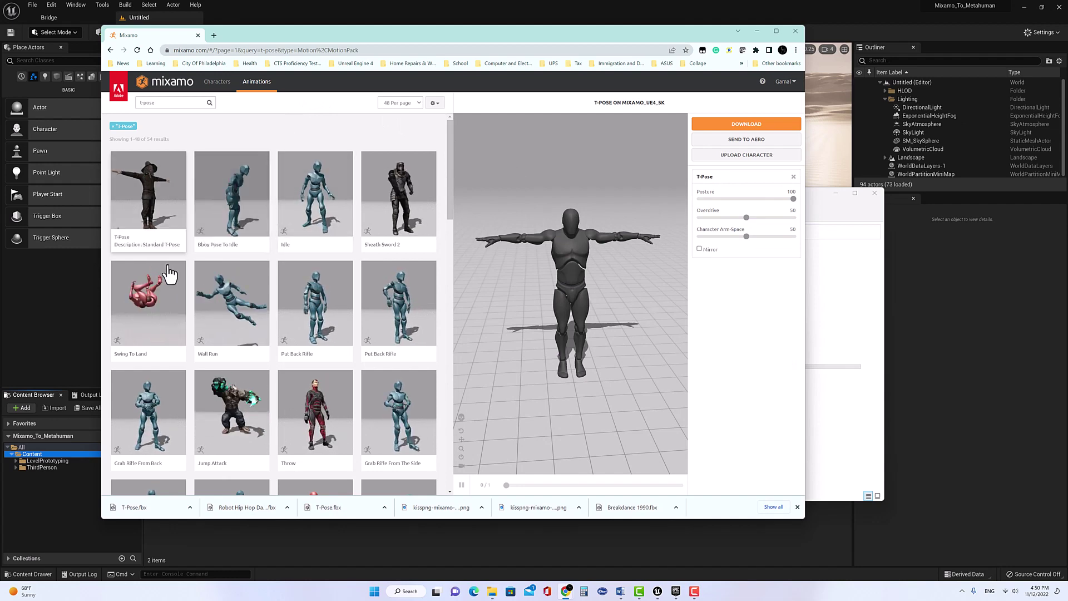
# Download Swing To Land Without Skin and show the downloaded file in its folder.
pyautogui.click(163, 284)
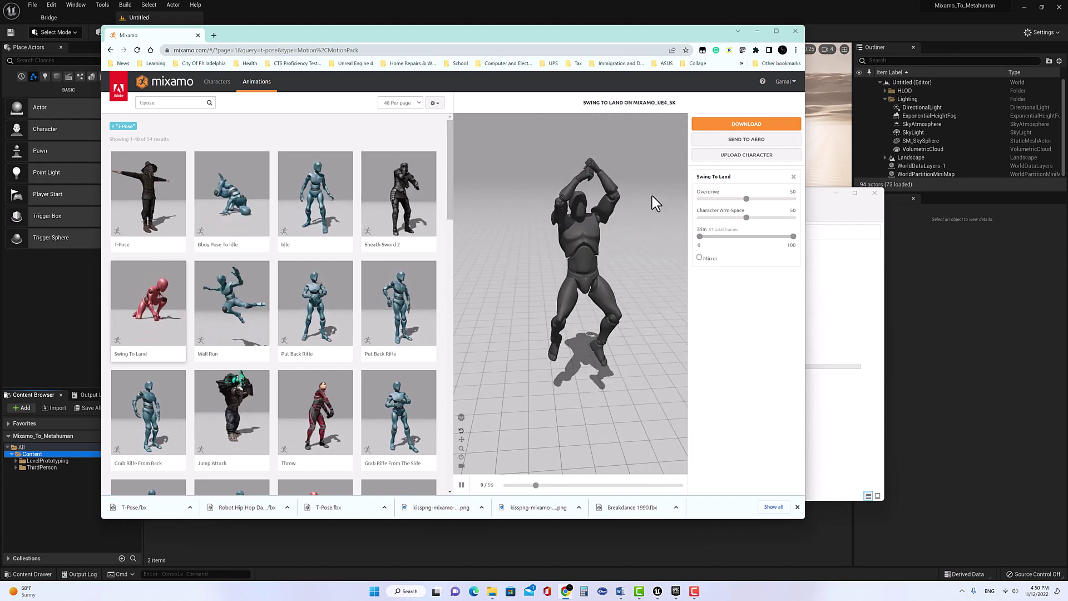
pyautogui.click(738, 125)
pyautogui.click(479, 161)
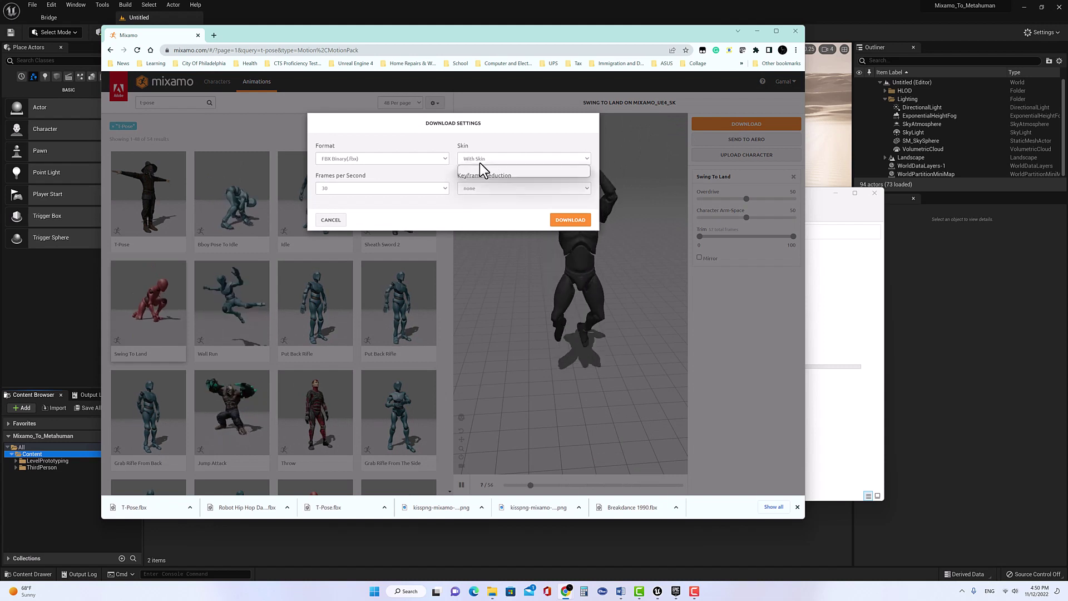
pyautogui.click(481, 174)
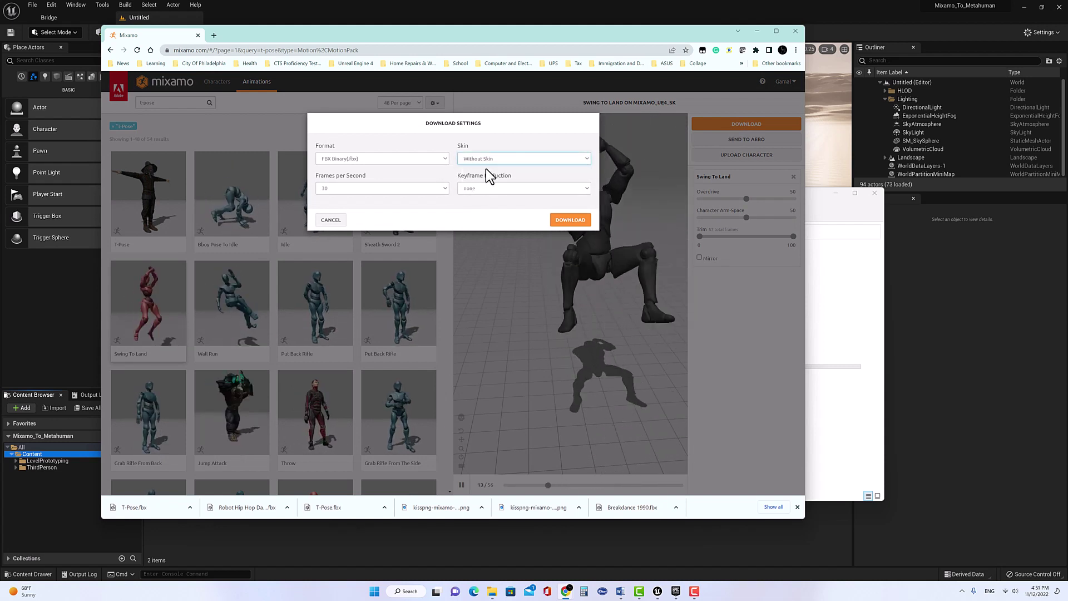
pyautogui.click(569, 220)
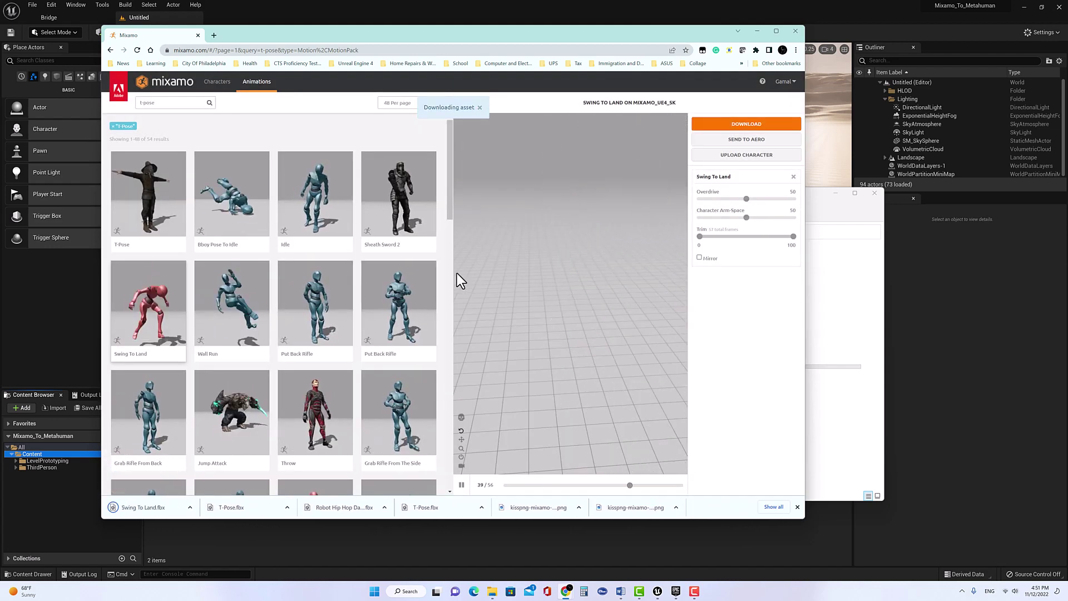
pyautogui.click(190, 507)
pyautogui.click(221, 477)
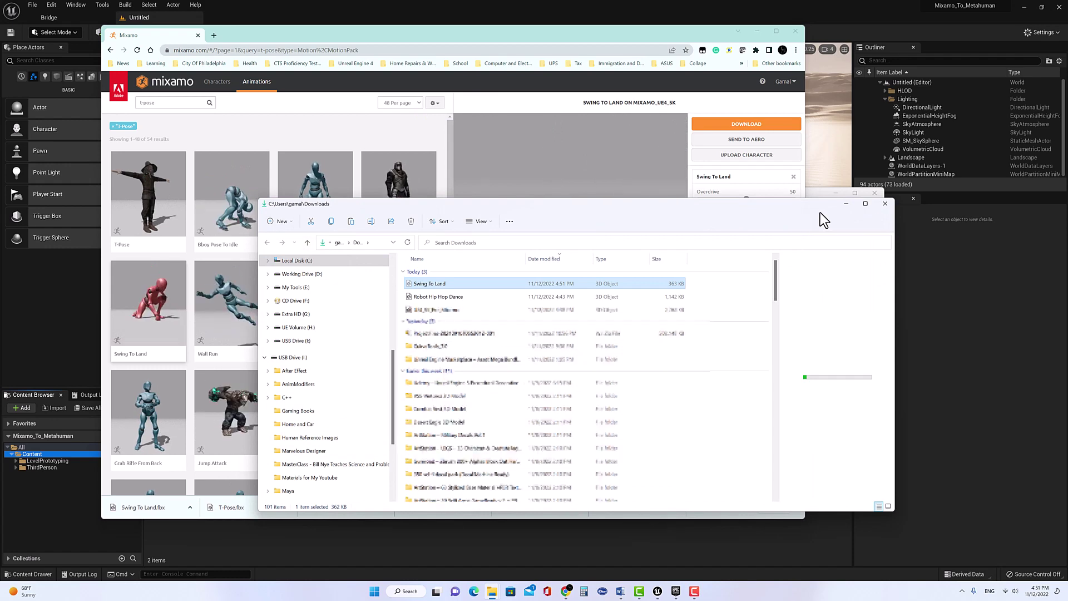
pyautogui.click(885, 205)
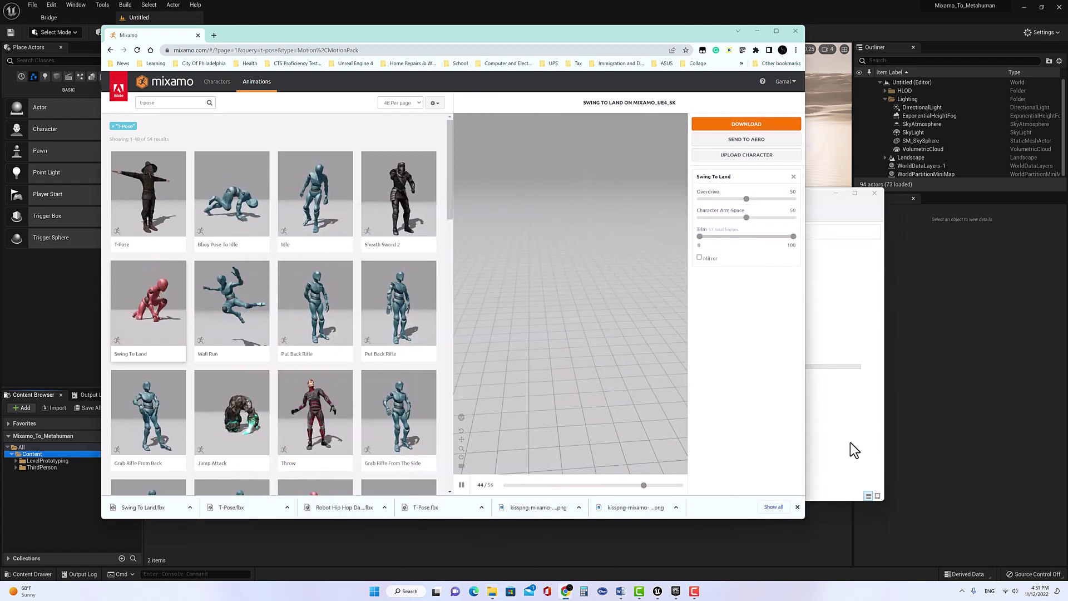
# Move Swing To Land from Downloads into MyResources and minimize the Mixamo browser.
pyautogui.hotkey('alt', 'Tab')
pyautogui.click(542, 378)
pyautogui.hotkey('ctrl', 'v')
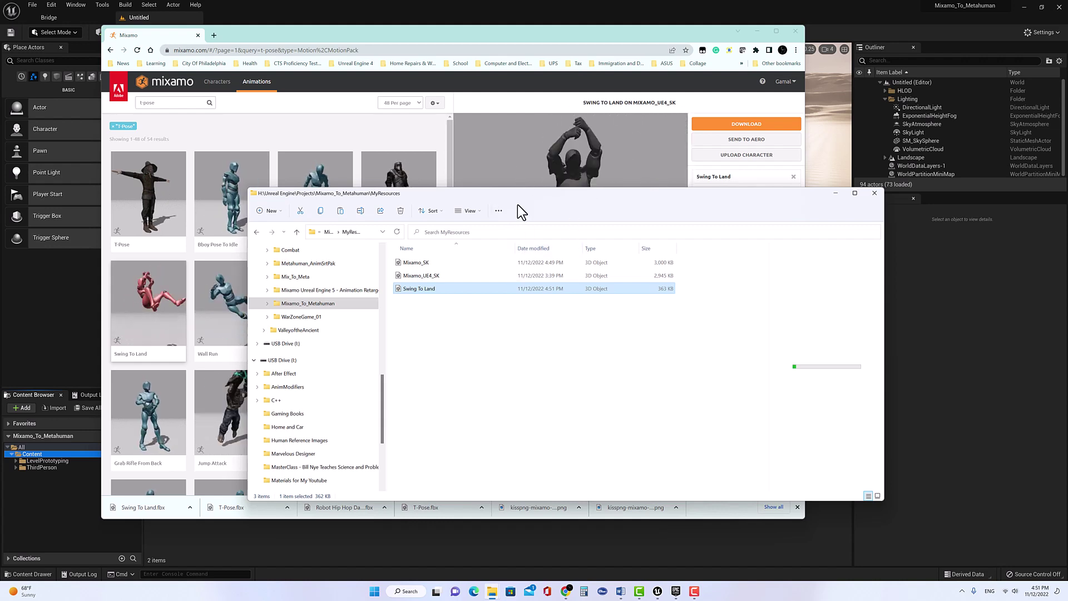
pyautogui.moveTo(452, 38); pyautogui.dragTo(0, 68)
pyautogui.press('super+Down')
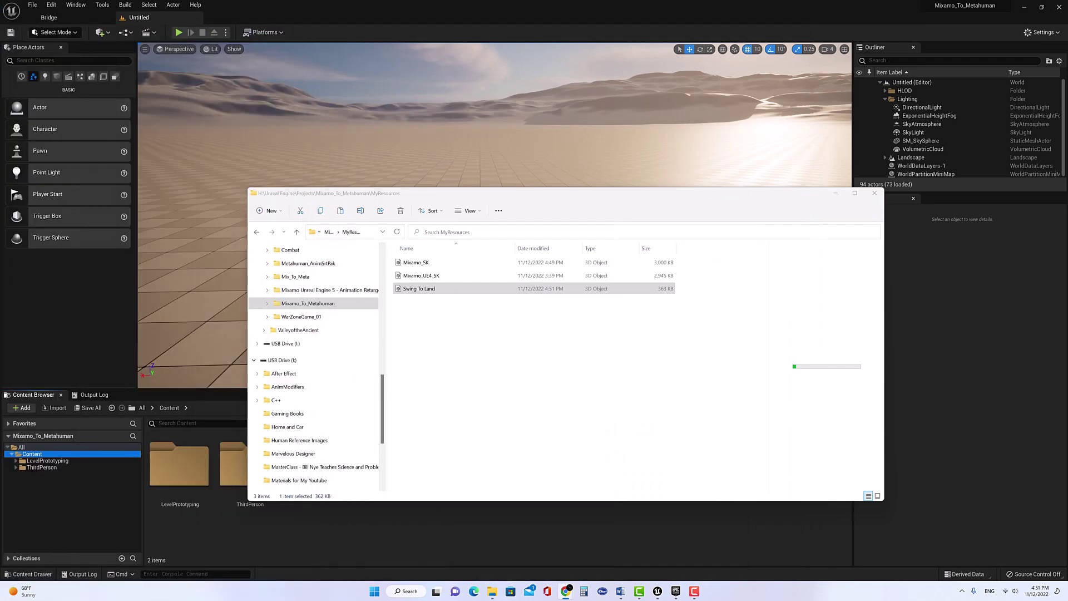
pyautogui.moveTo(723, 195); pyautogui.dragTo(829, 61)
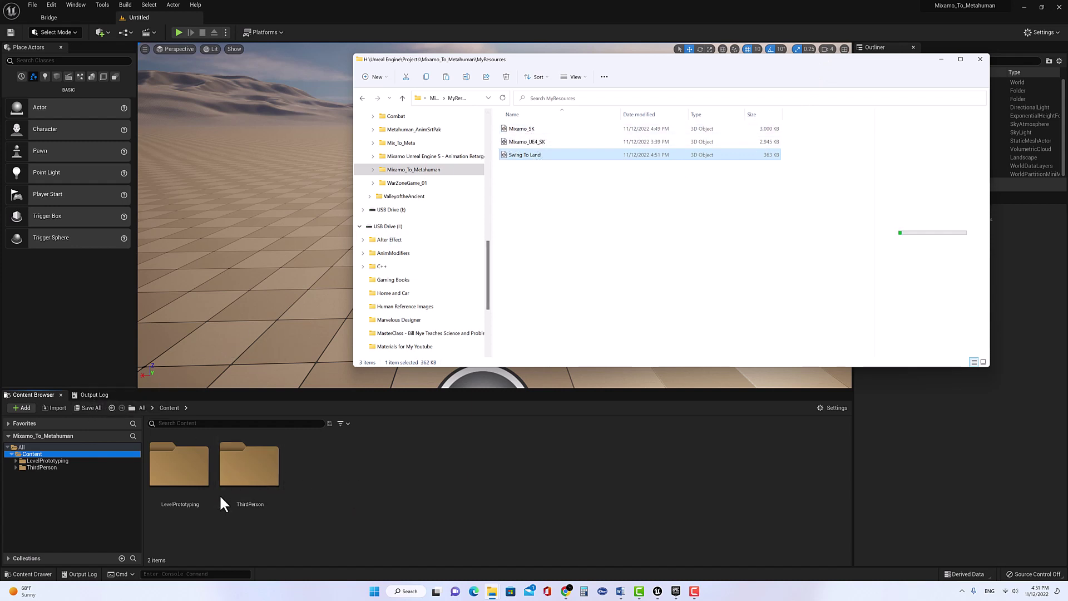
# Create a Mixamo folder under Content with a Character subfolder.
pyautogui.rightClick(59, 453)
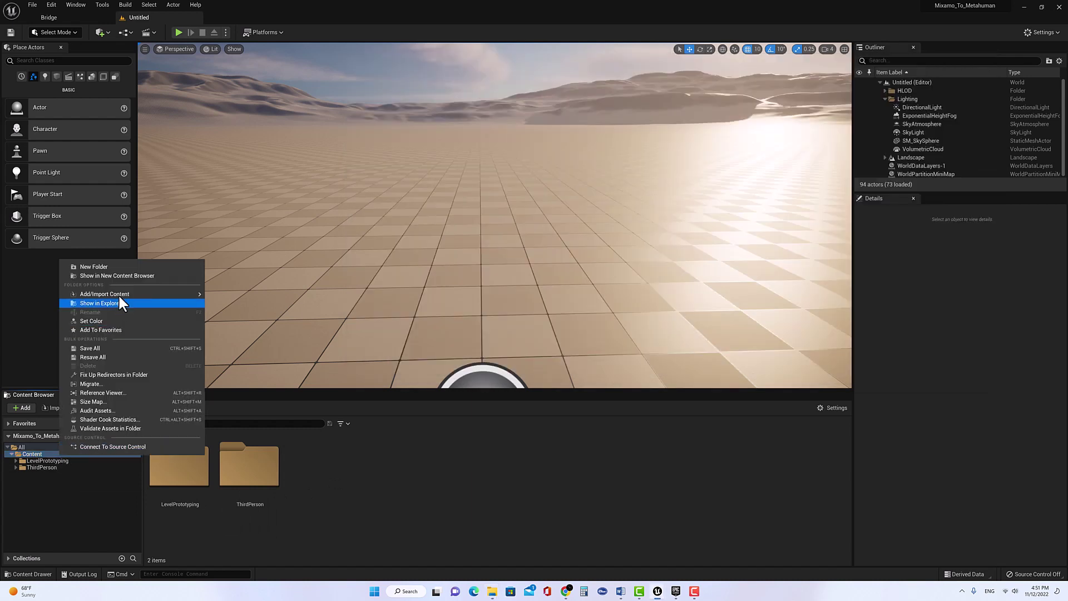
pyautogui.click(130, 268)
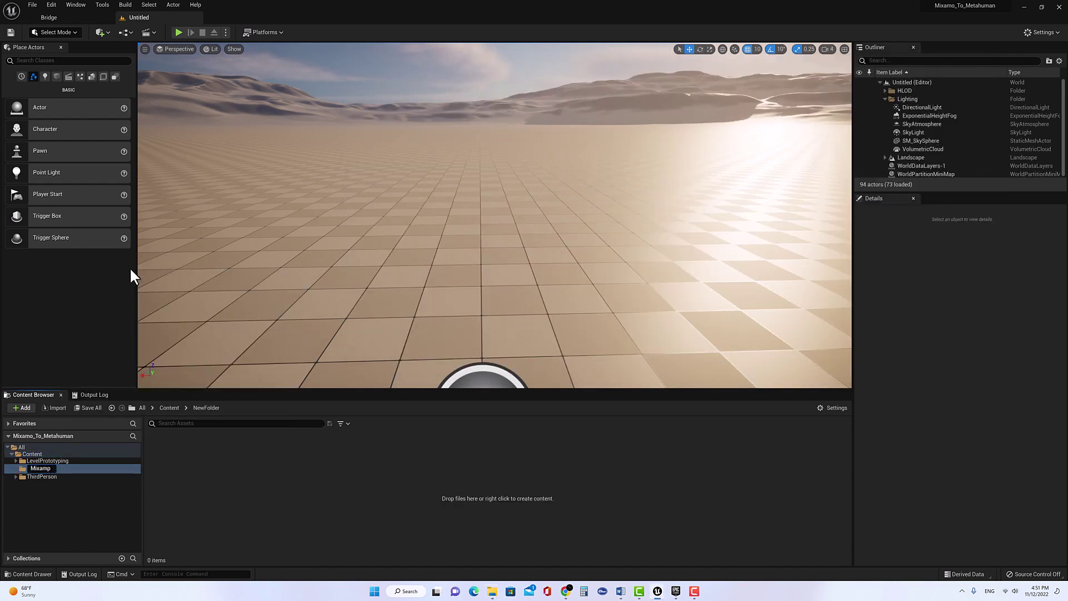
pyautogui.write('Mixamo')
pyautogui.press('Return')
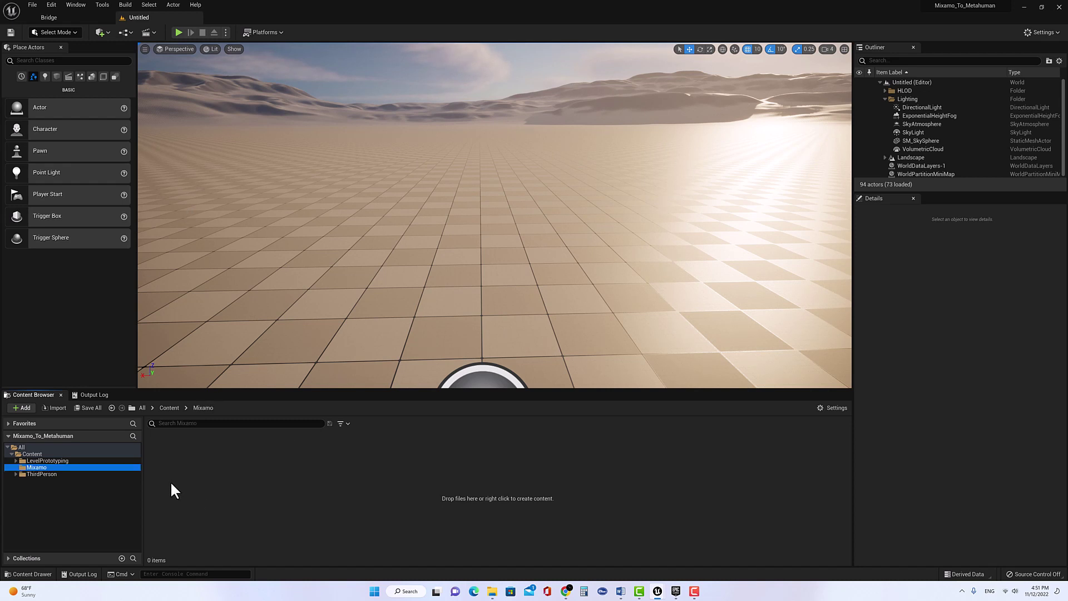
pyautogui.rightClick(51, 466)
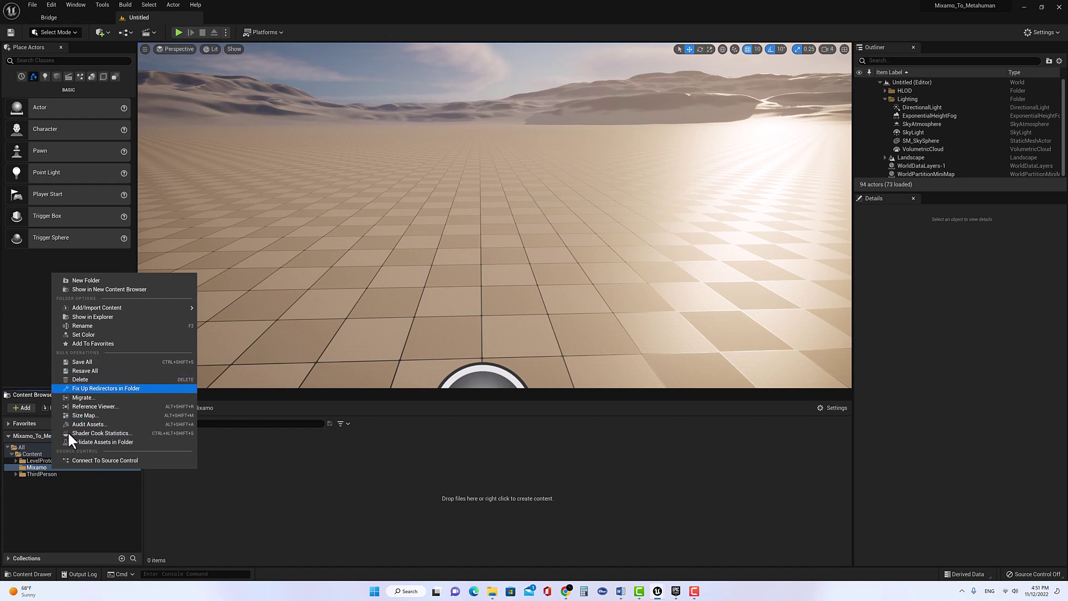
pyautogui.click(121, 280)
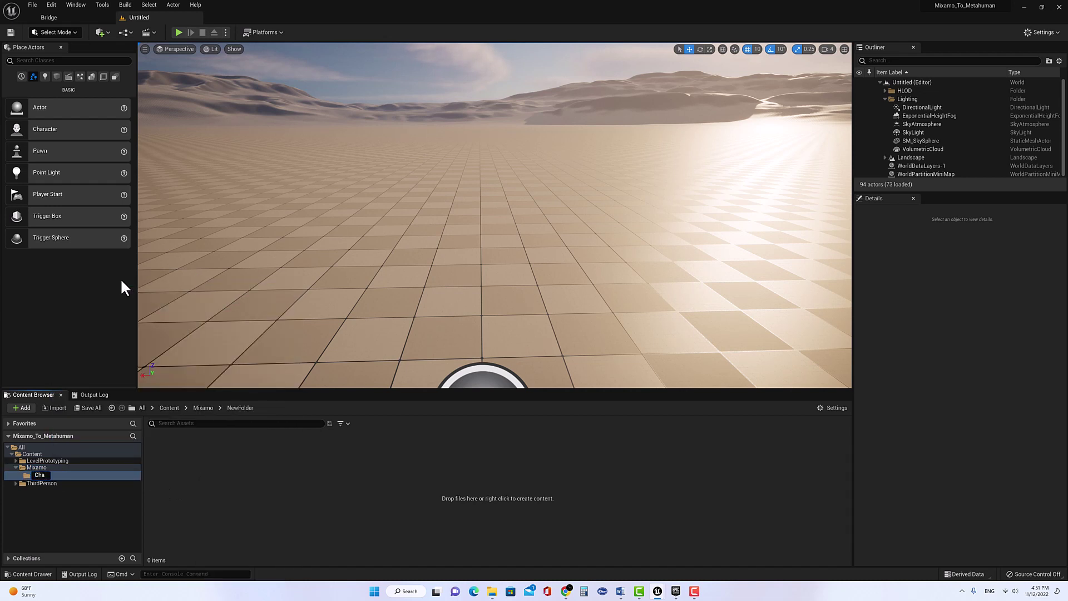
pyautogui.write('Character')
pyautogui.press('Return')
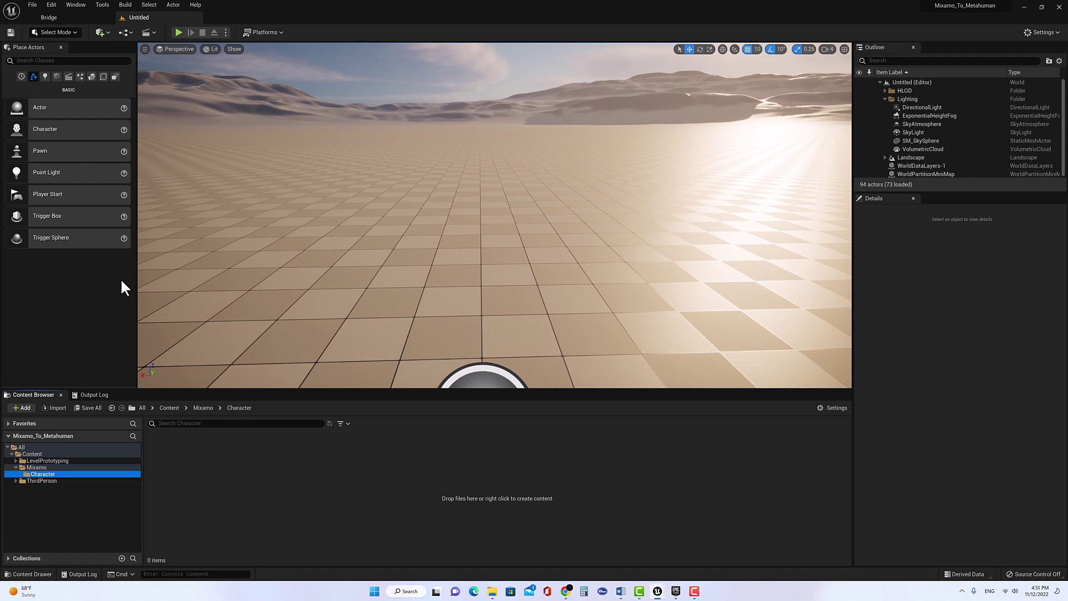
# Add Animation and Rigs subfolders inside Mixamo, then open the Character folder.
pyautogui.click(47, 466)
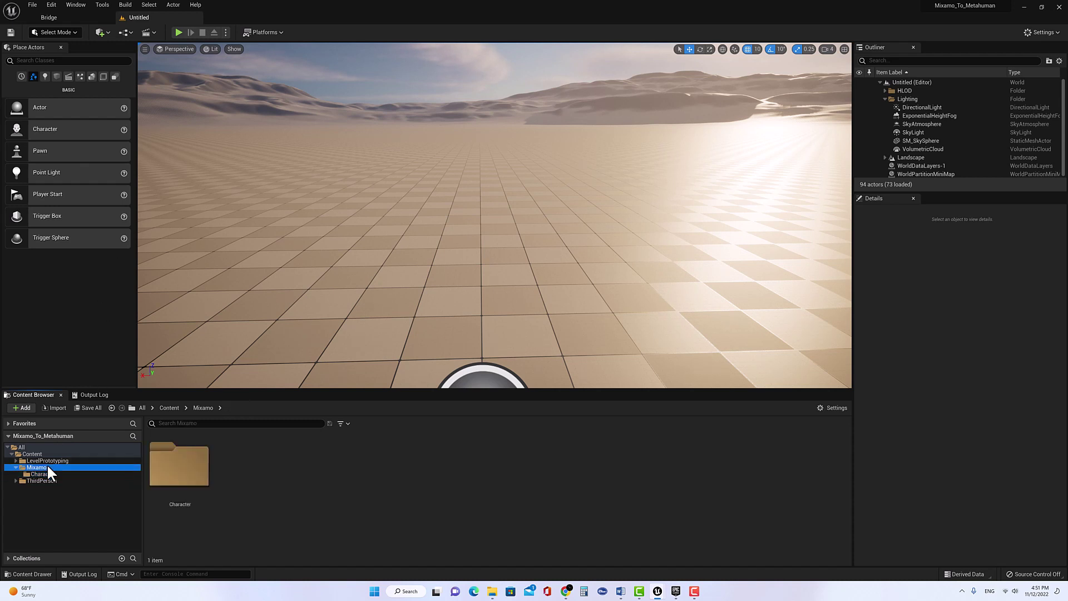
pyautogui.rightClick(47, 466)
pyautogui.click(104, 277)
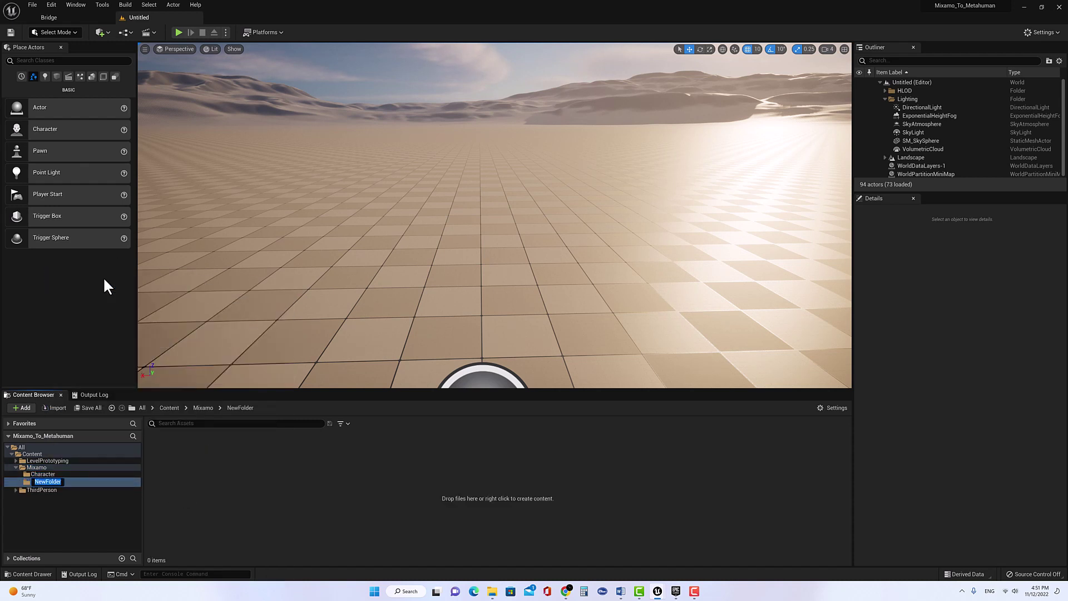
pyautogui.write('Animation')
pyautogui.press('Return')
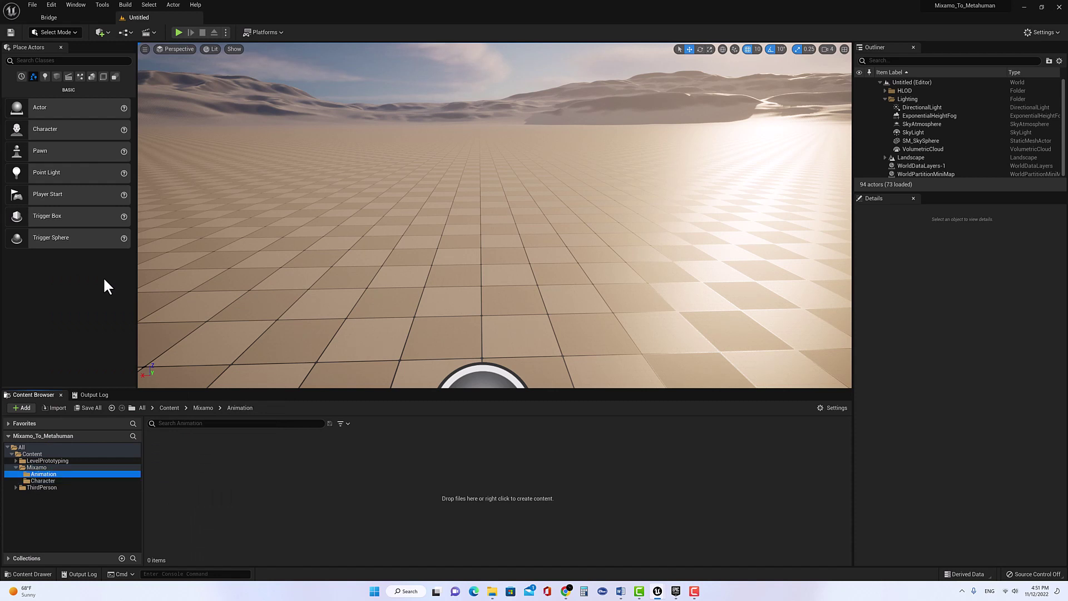
pyautogui.click(56, 467)
pyautogui.rightClick(55, 467)
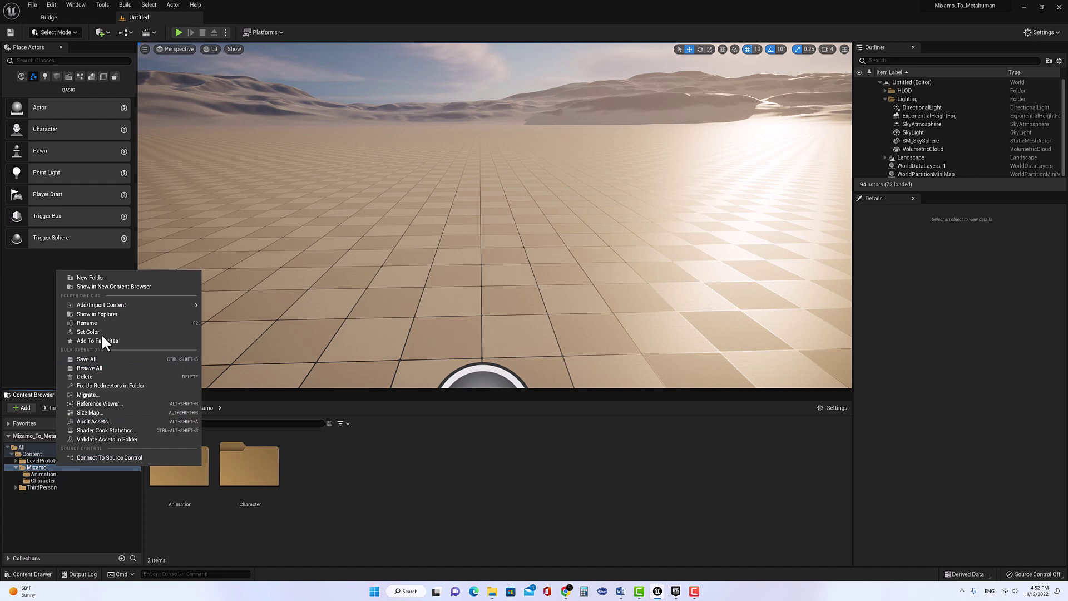
pyautogui.click(115, 276)
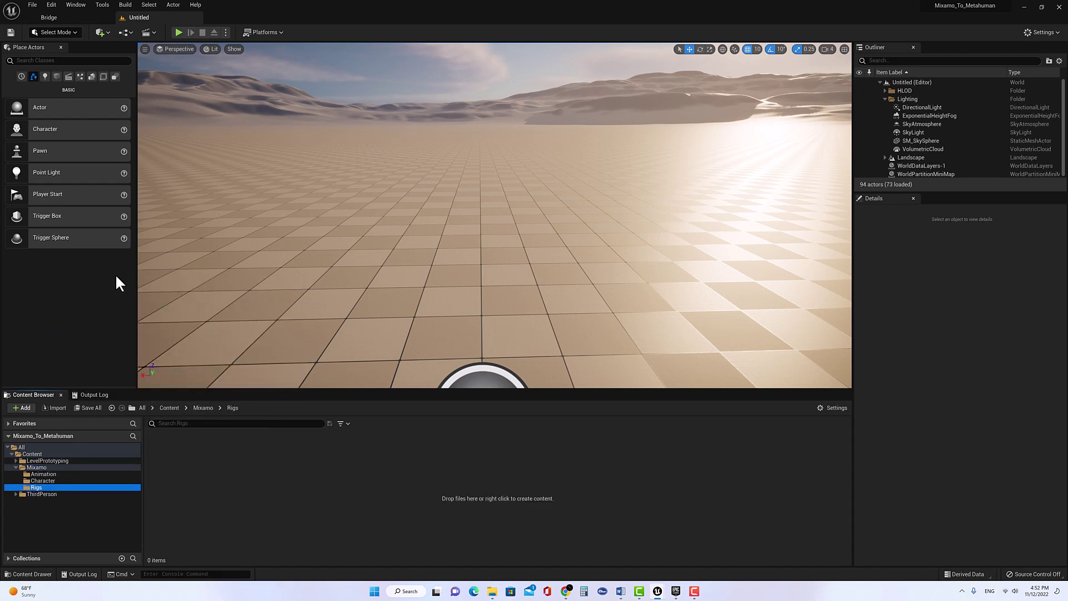
pyautogui.click(55, 481)
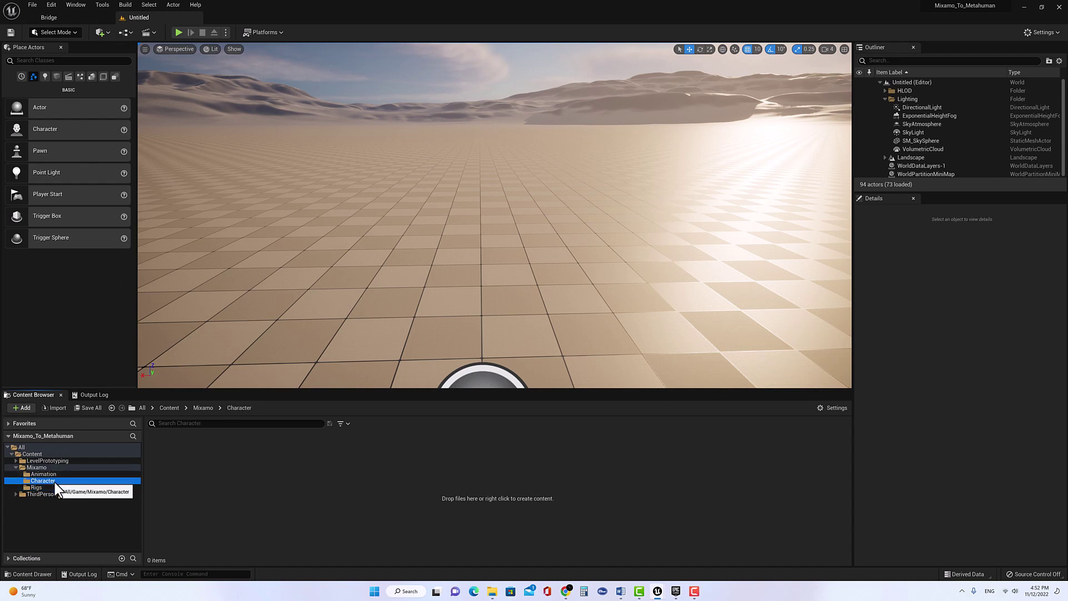
pyautogui.rightClick(223, 463)
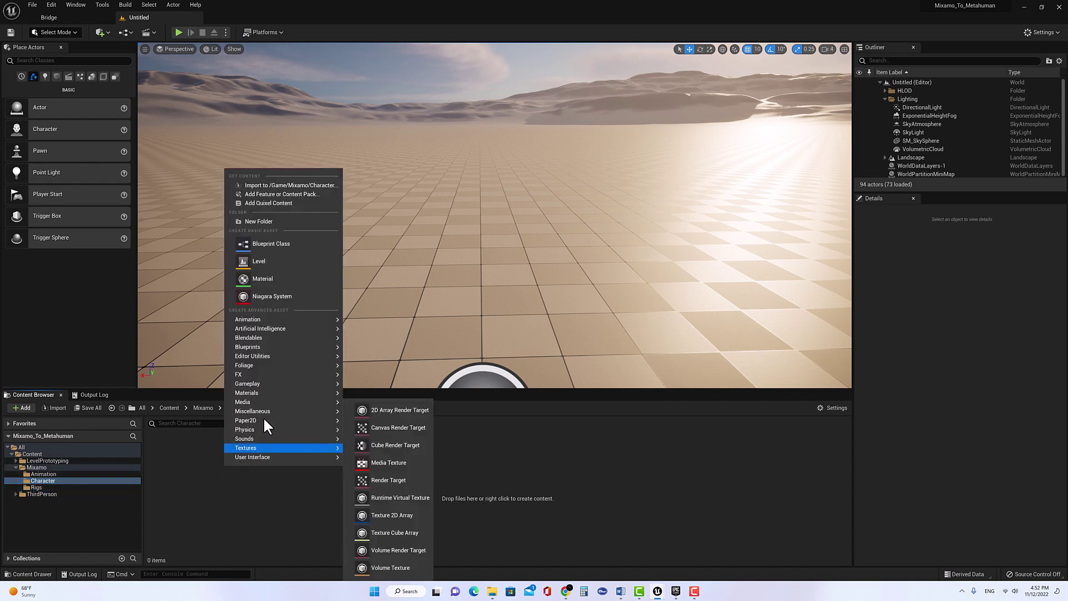
# Import the Mixamo_SK file into the Character folder with all its parts.
pyautogui.click(315, 183)
pyautogui.click(409, 236)
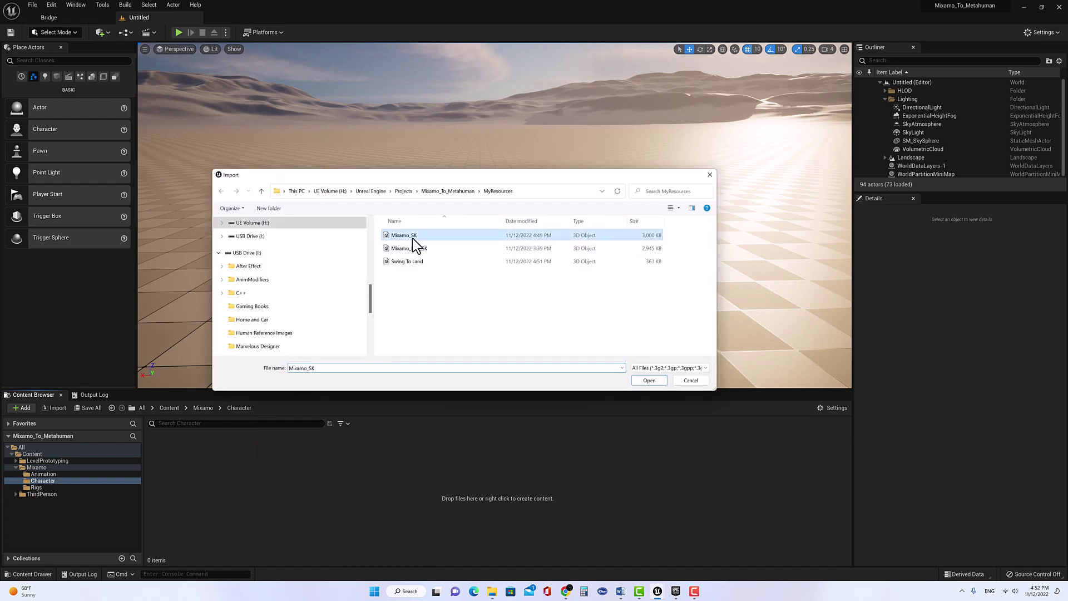
pyautogui.click(644, 381)
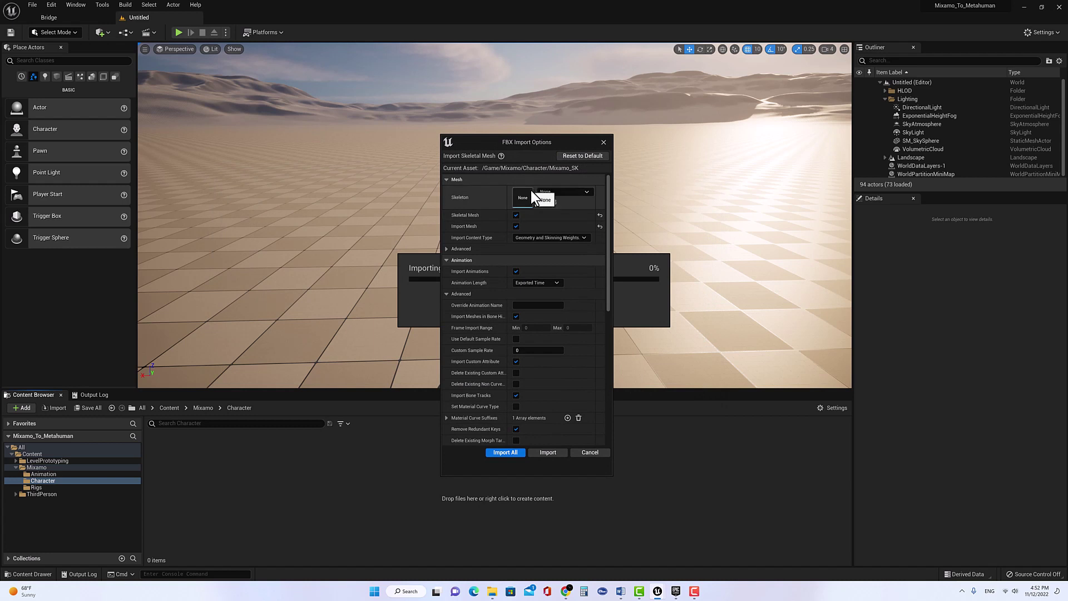
pyautogui.click(449, 249)
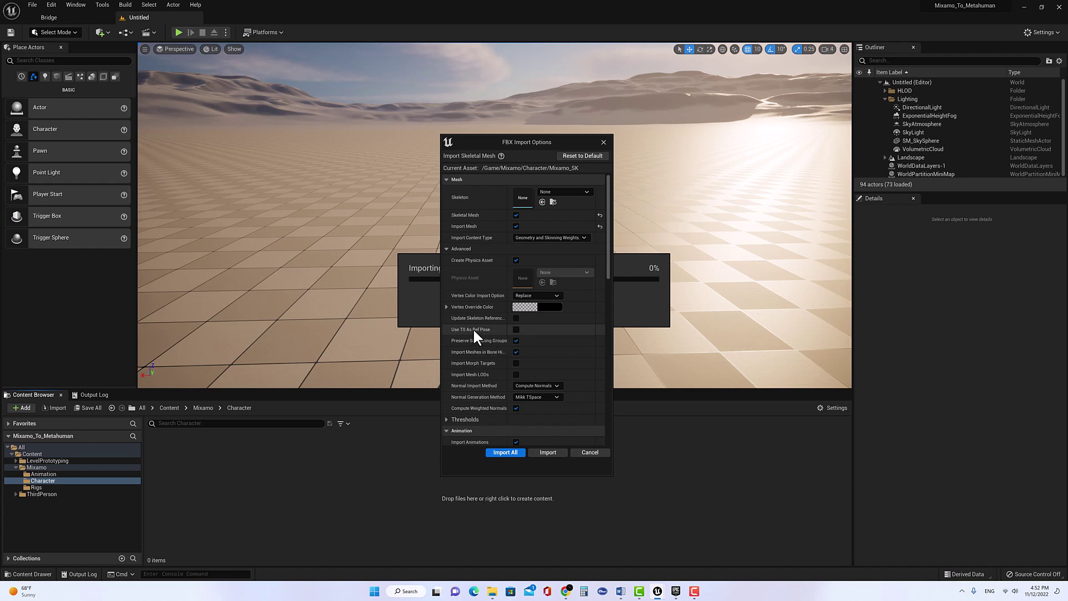
pyautogui.click(517, 451)
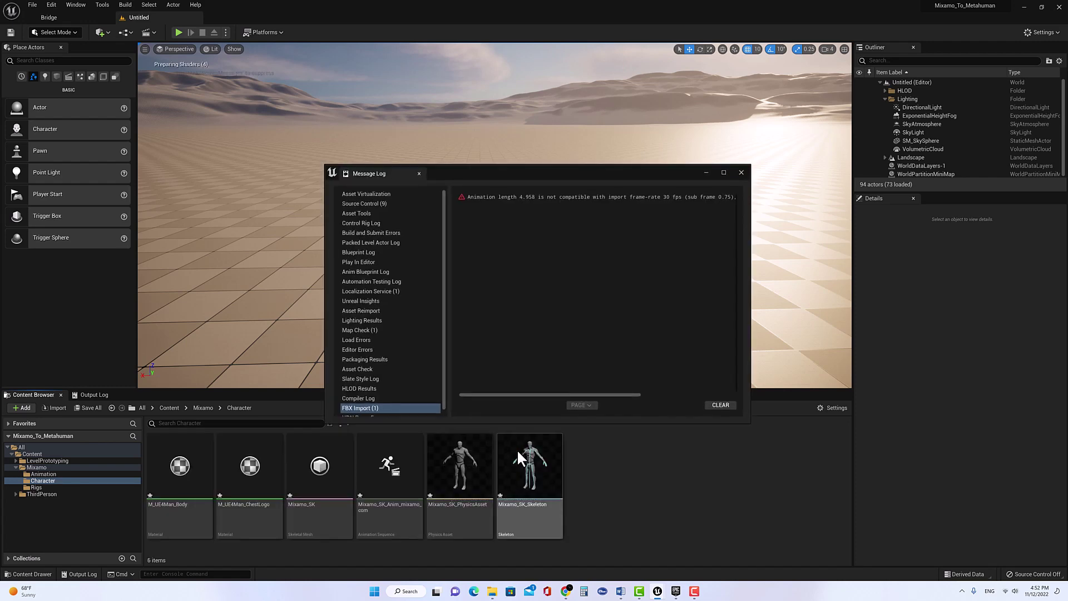
pyautogui.click(741, 172)
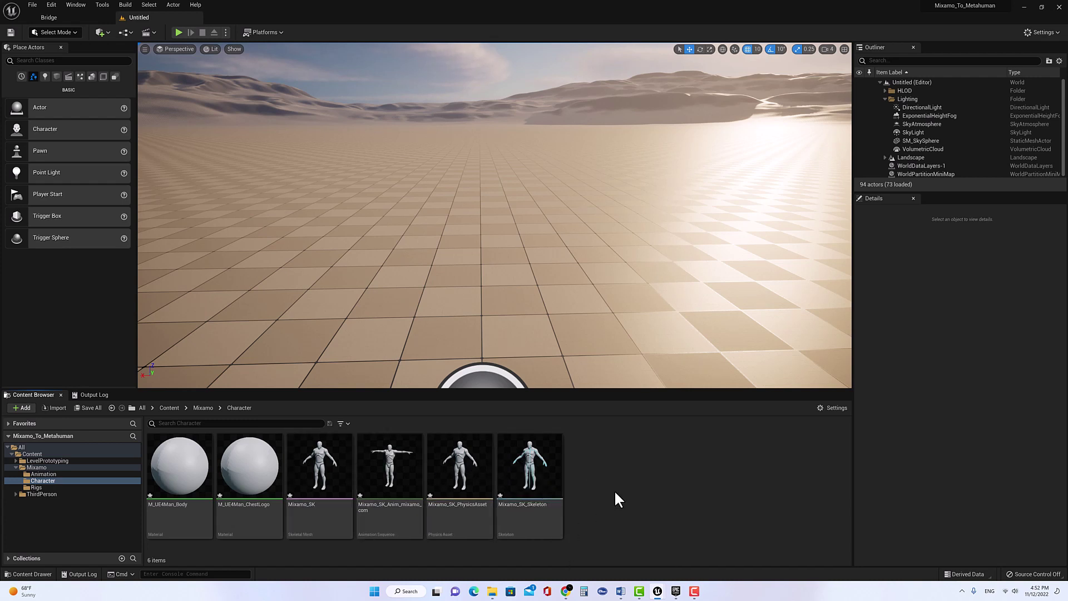
# Force-delete the bundled Mixamo_SK_Anim_mixamo_com animation and save the five new assets.
pyautogui.click(395, 475)
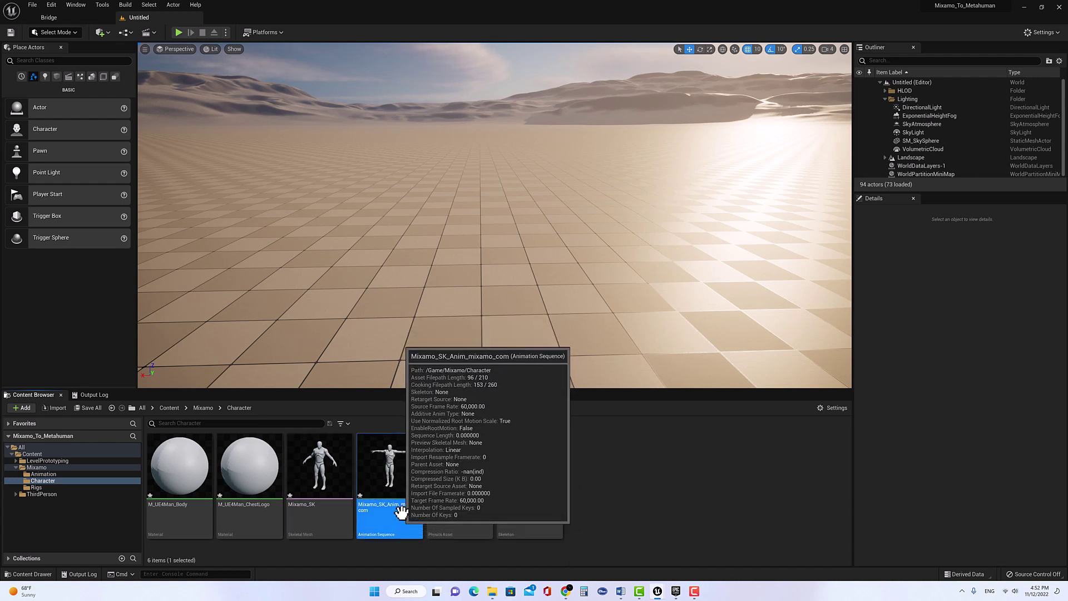
pyautogui.press('Delete')
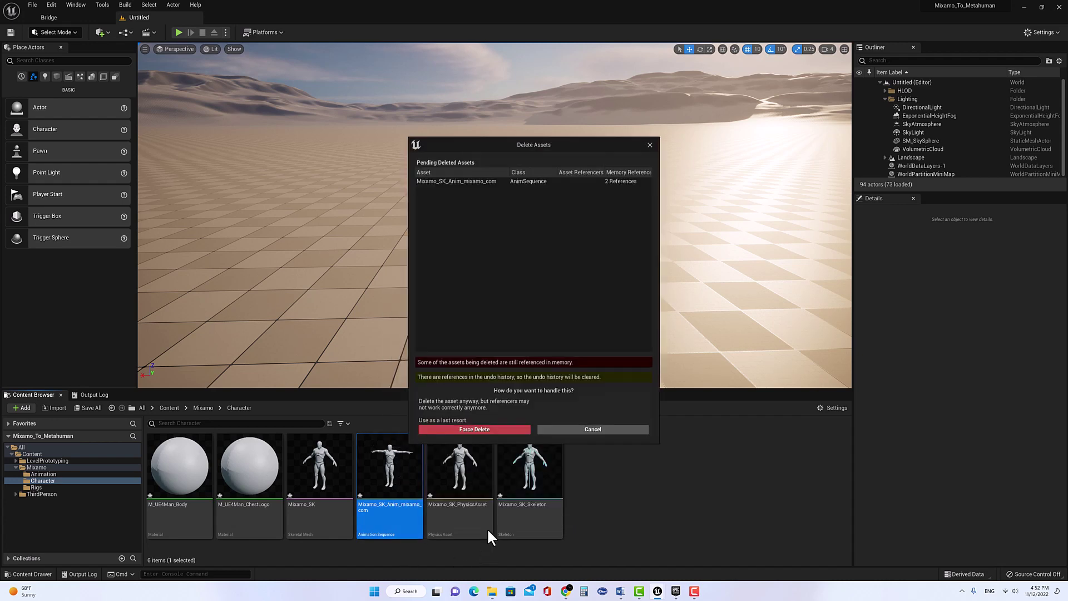
pyautogui.click(511, 431)
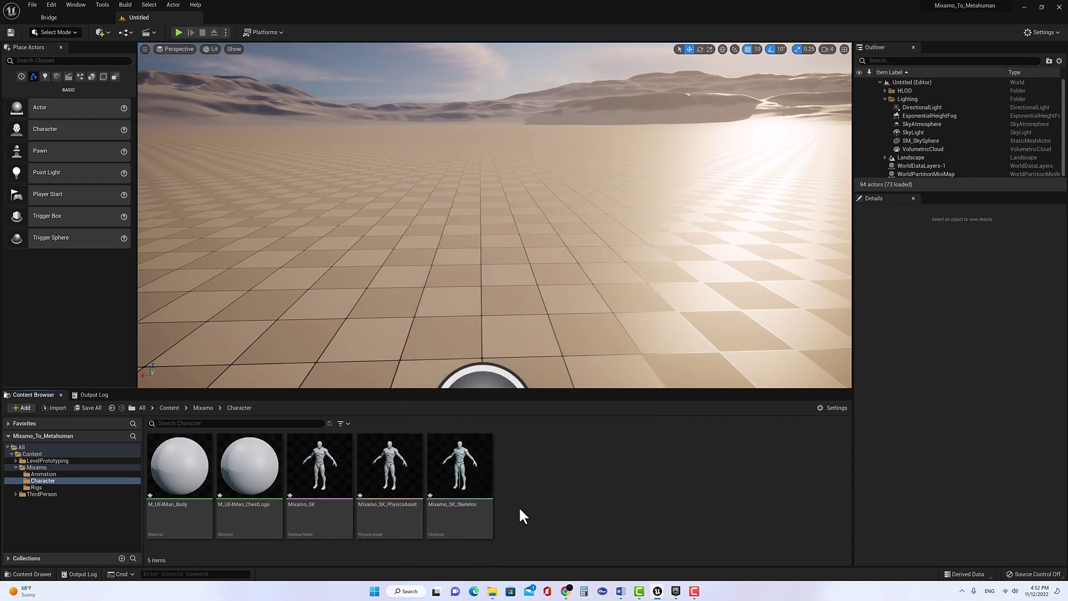
pyautogui.click(88, 408)
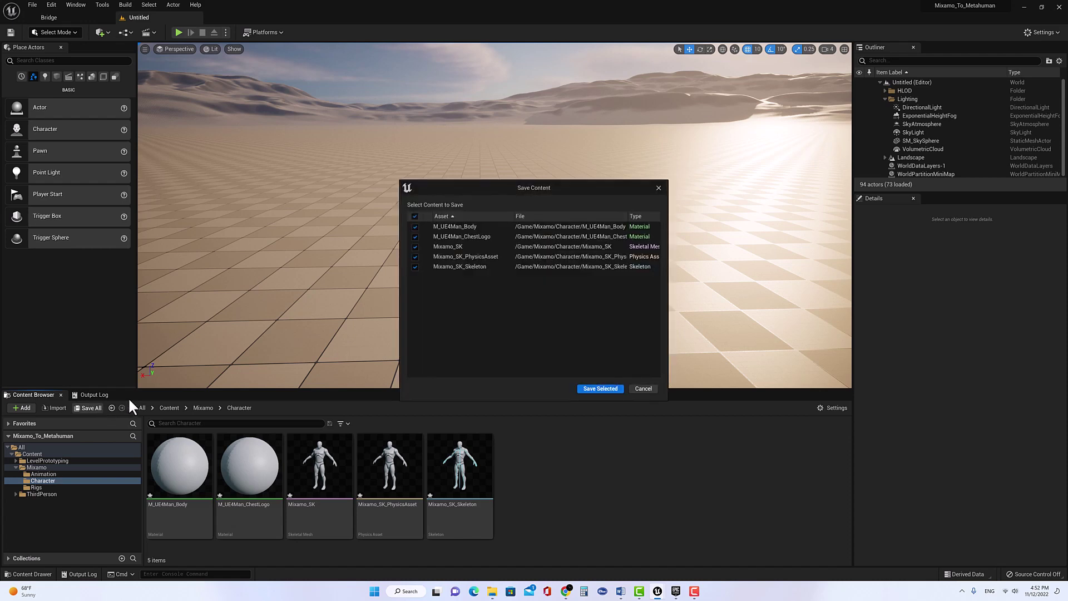
pyautogui.click(599, 388)
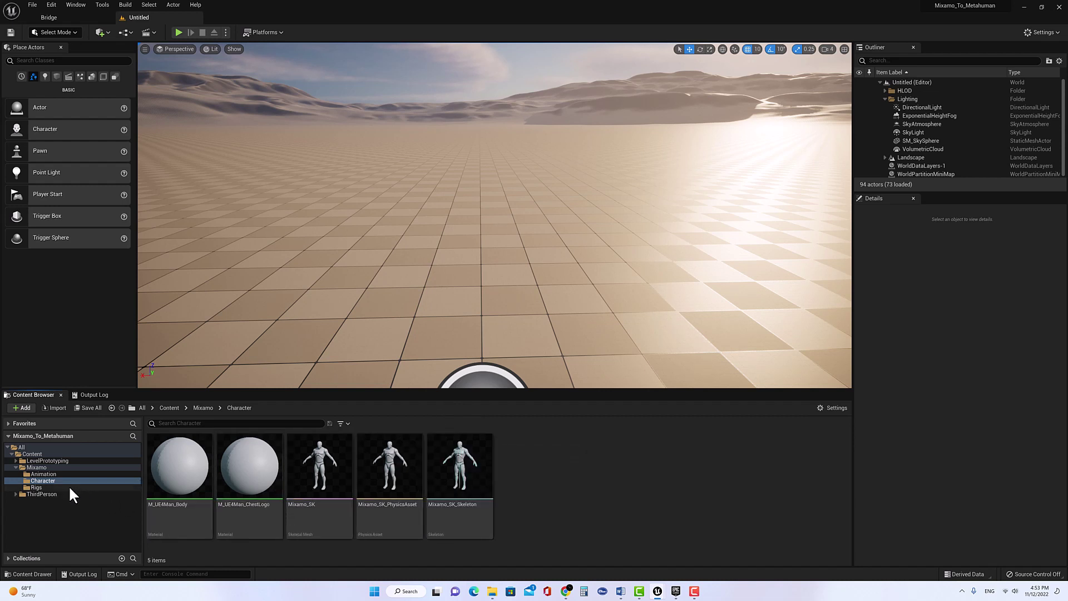
# Import Swing To Land into Animation using Mixamo_SK_Skeleton, then preview it.
pyautogui.click(58, 474)
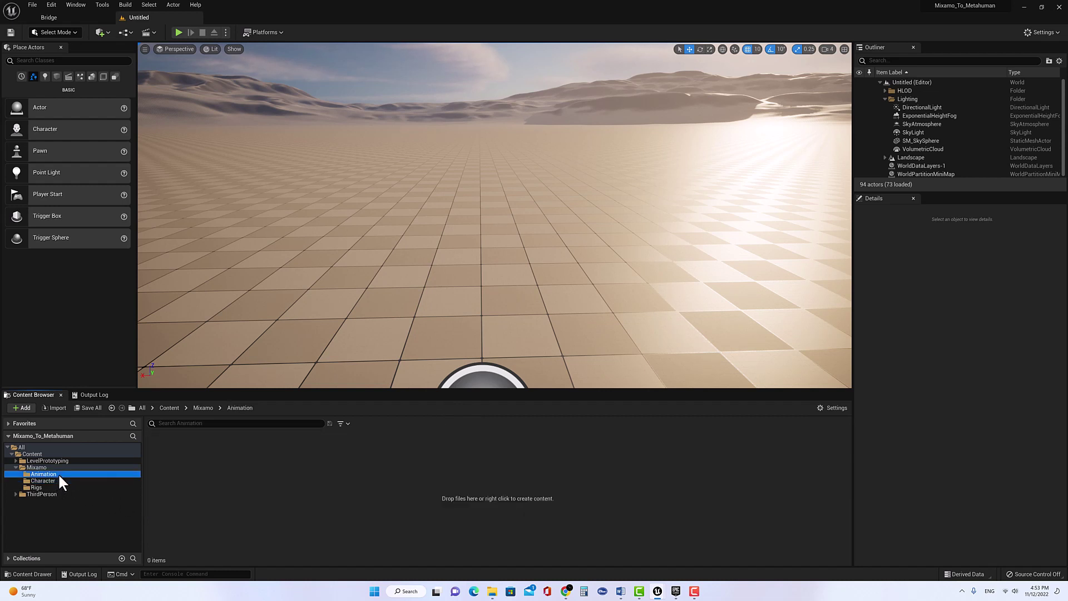
pyautogui.rightClick(275, 474)
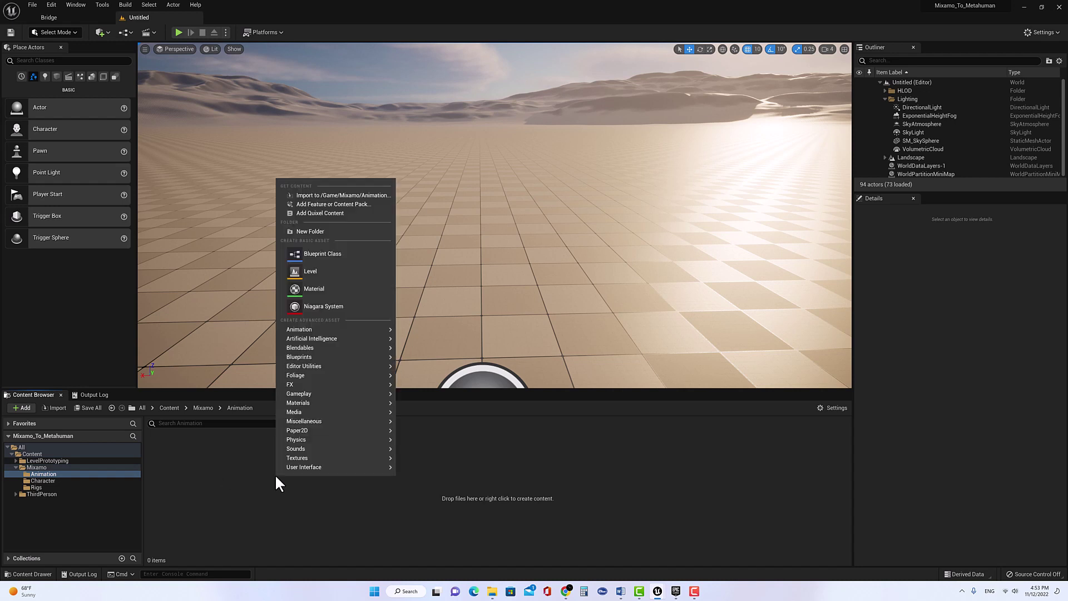
pyautogui.click(335, 195)
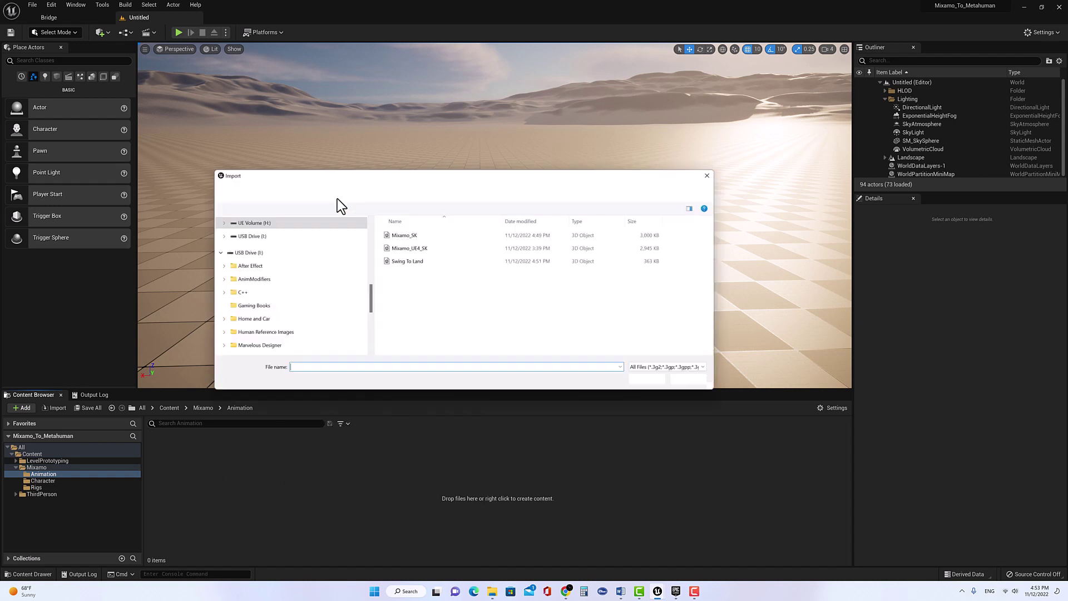
pyautogui.click(411, 262)
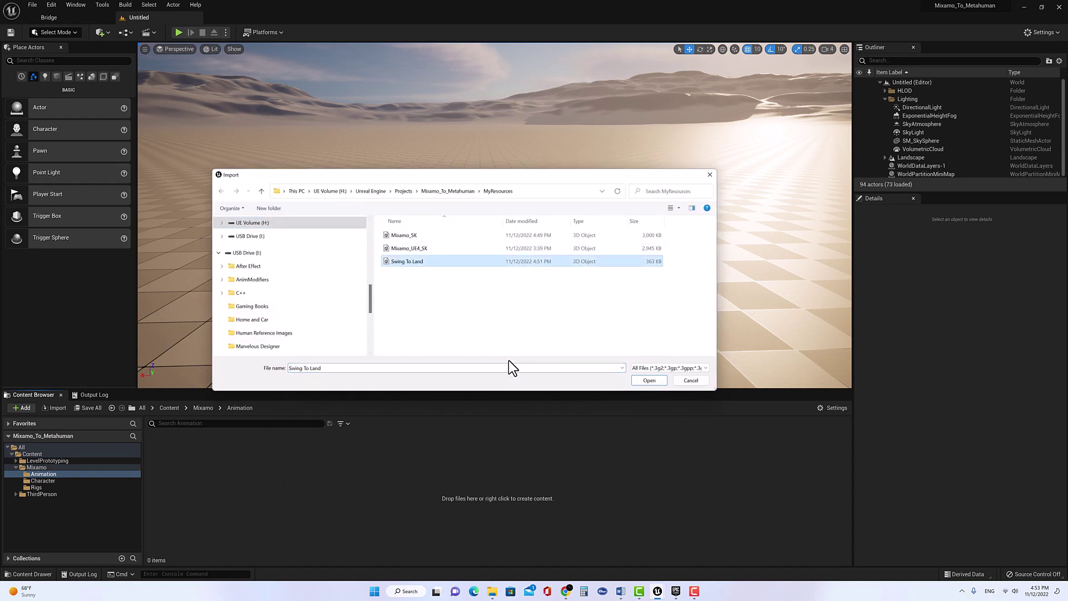
pyautogui.click(650, 380)
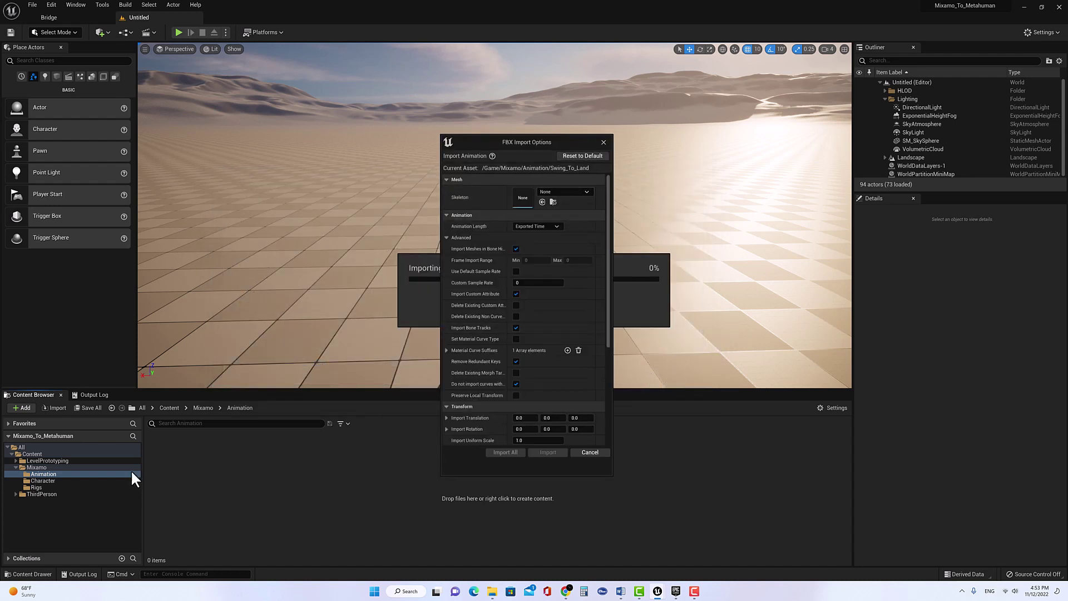
pyautogui.click(582, 192)
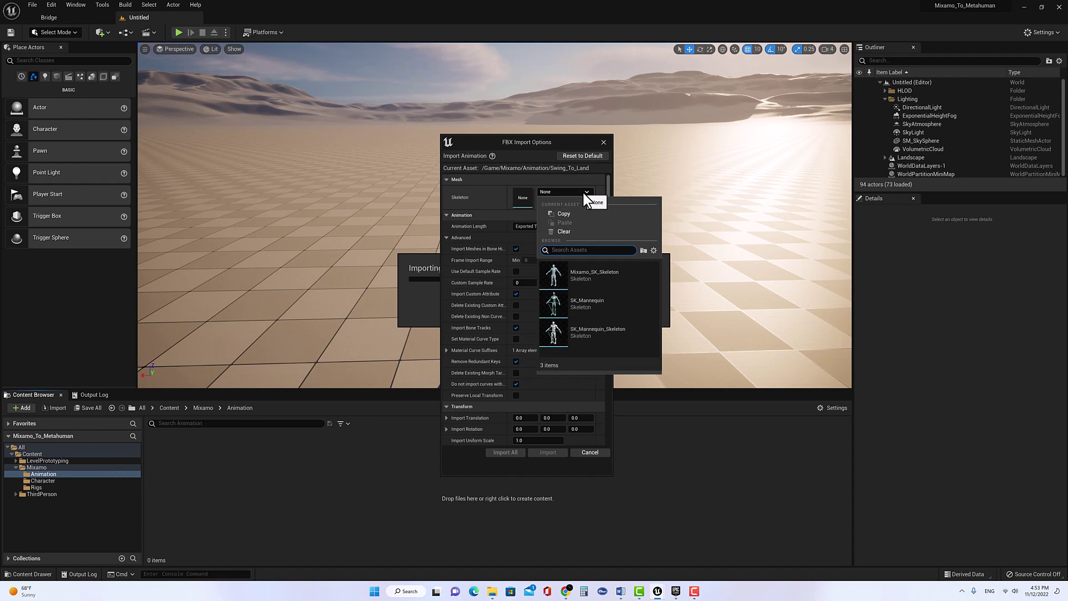
pyautogui.click(600, 273)
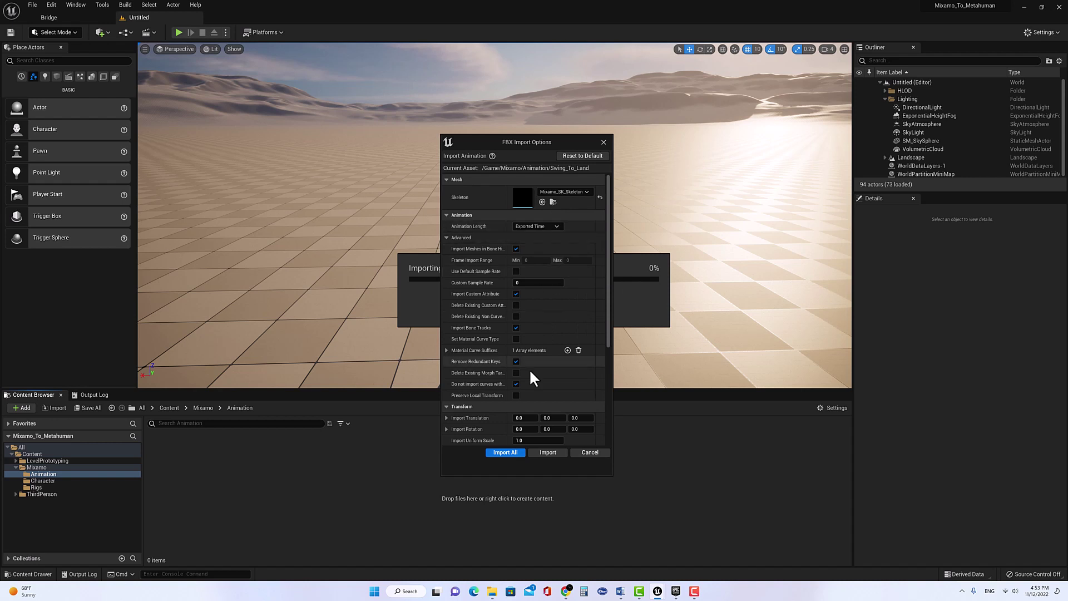
pyautogui.click(510, 451)
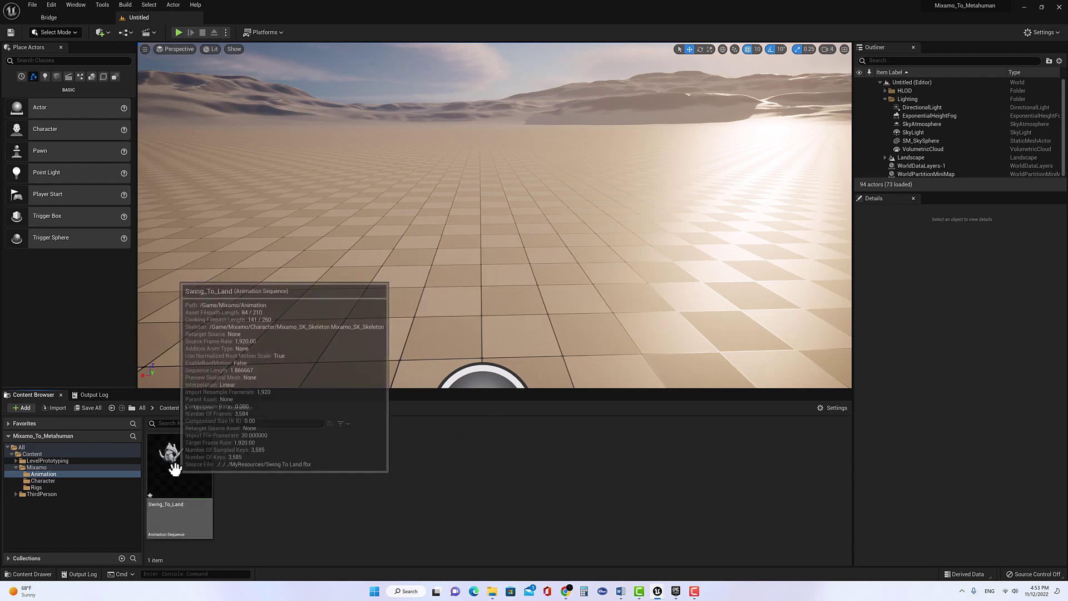
pyautogui.doubleClick(175, 469)
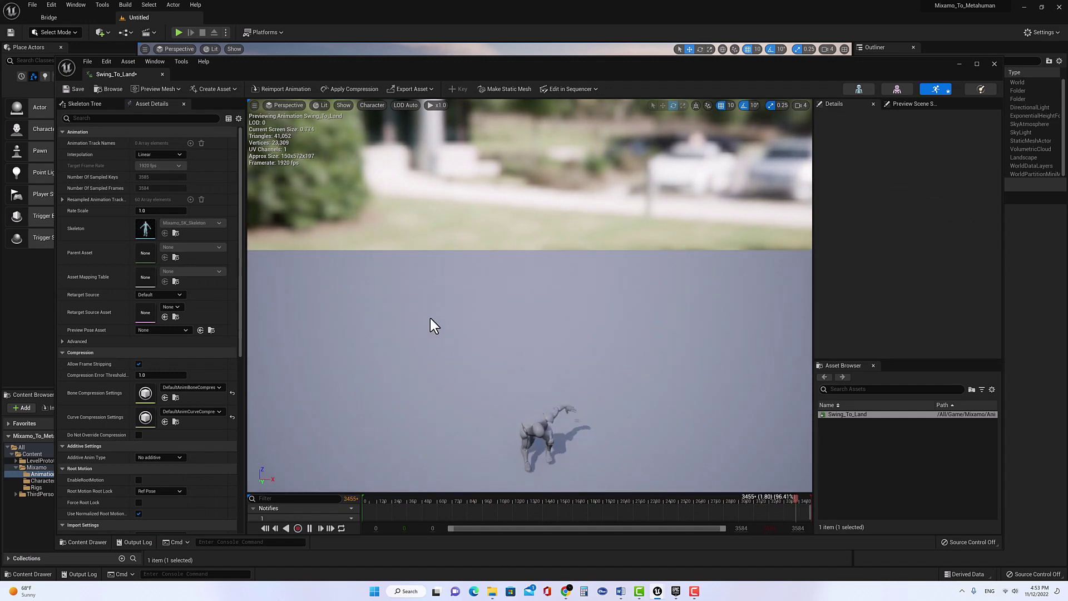
pyautogui.click(995, 63)
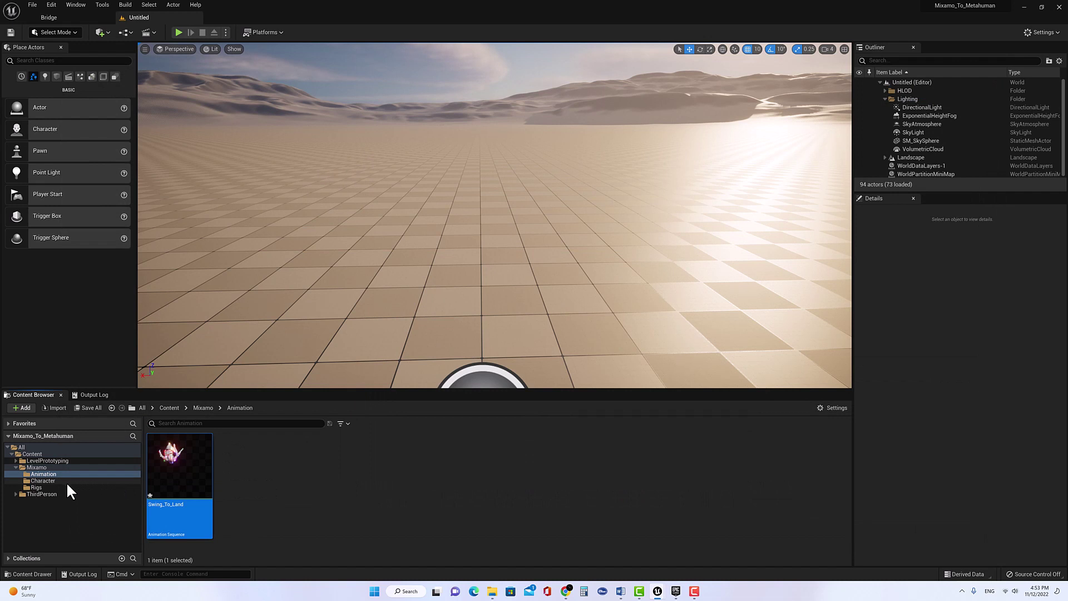
# Copy the Mannequin_UE4 IK_UE4_Mannequin rig into the Mixamo Rigs folder.
pyautogui.click(15, 493)
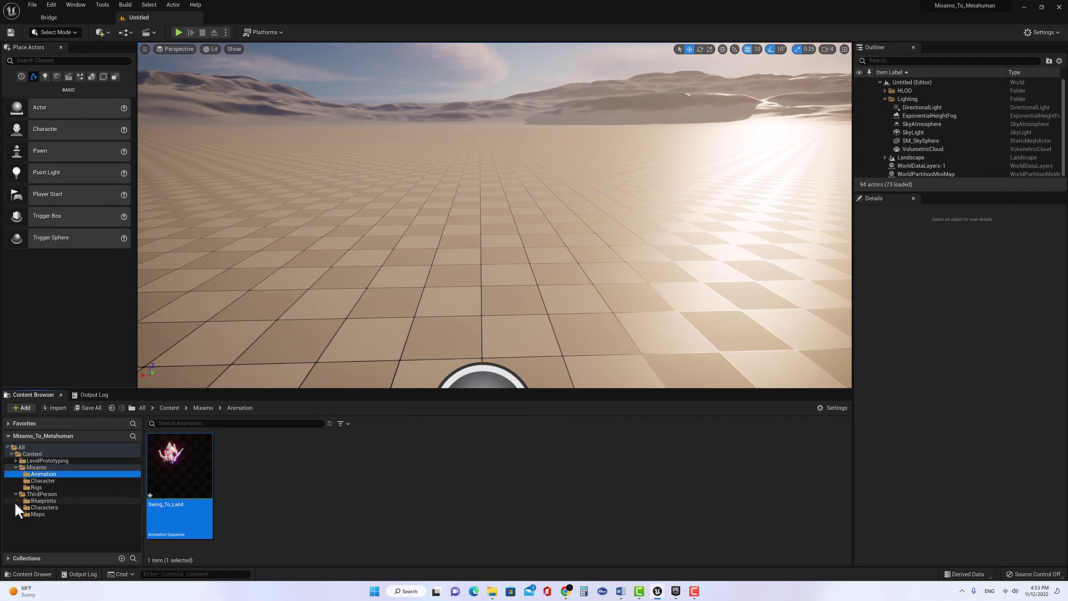
pyautogui.click(20, 508)
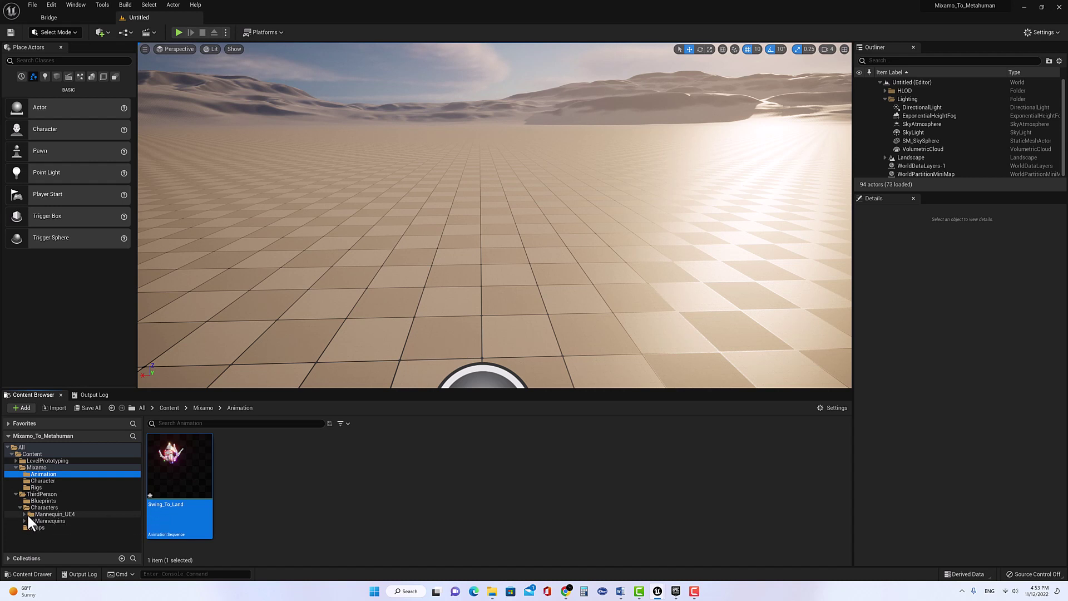
pyautogui.click(25, 513)
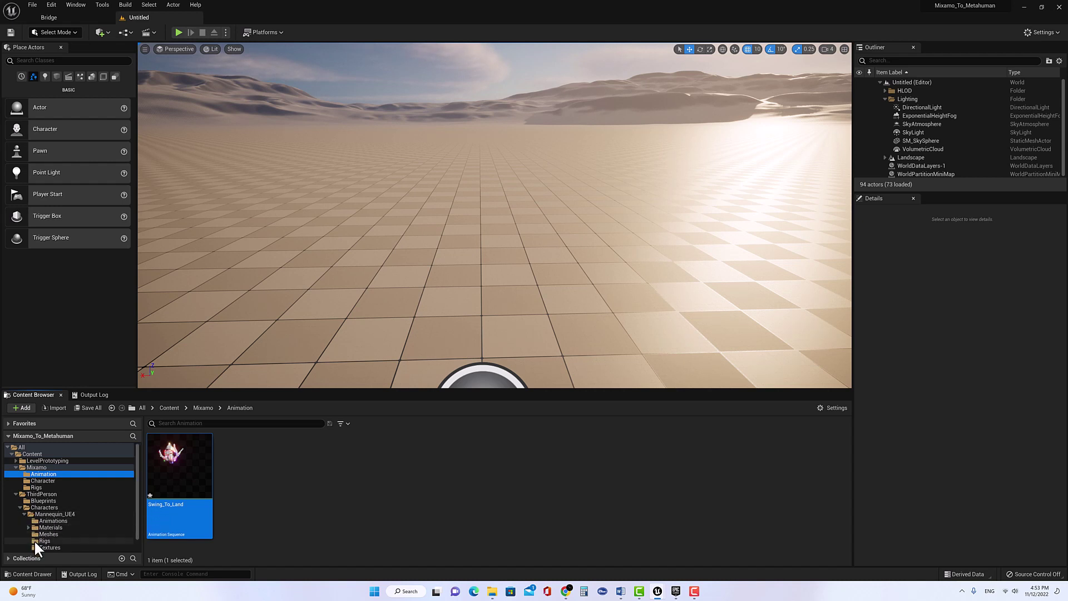
pyautogui.click(36, 540)
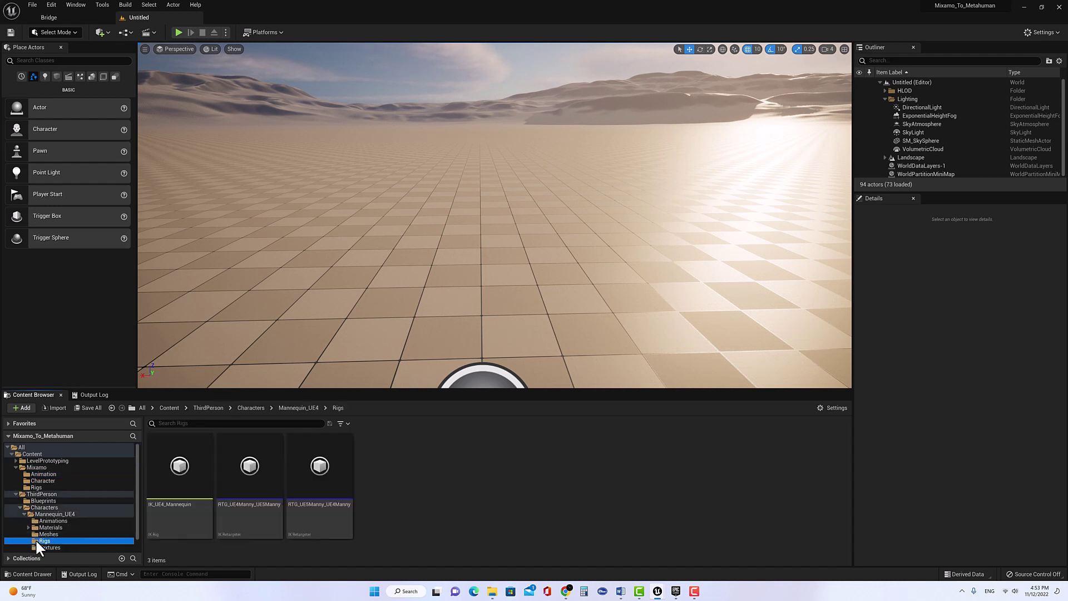
pyautogui.rightClick(166, 482)
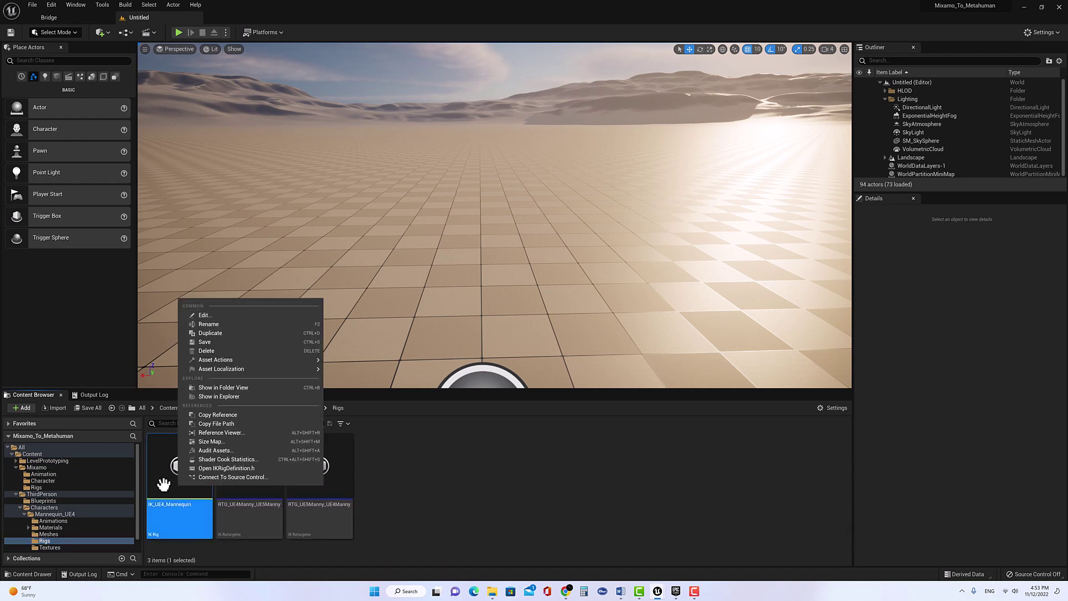
pyautogui.click(163, 484)
pyautogui.moveTo(164, 484); pyautogui.dragTo(44, 486)
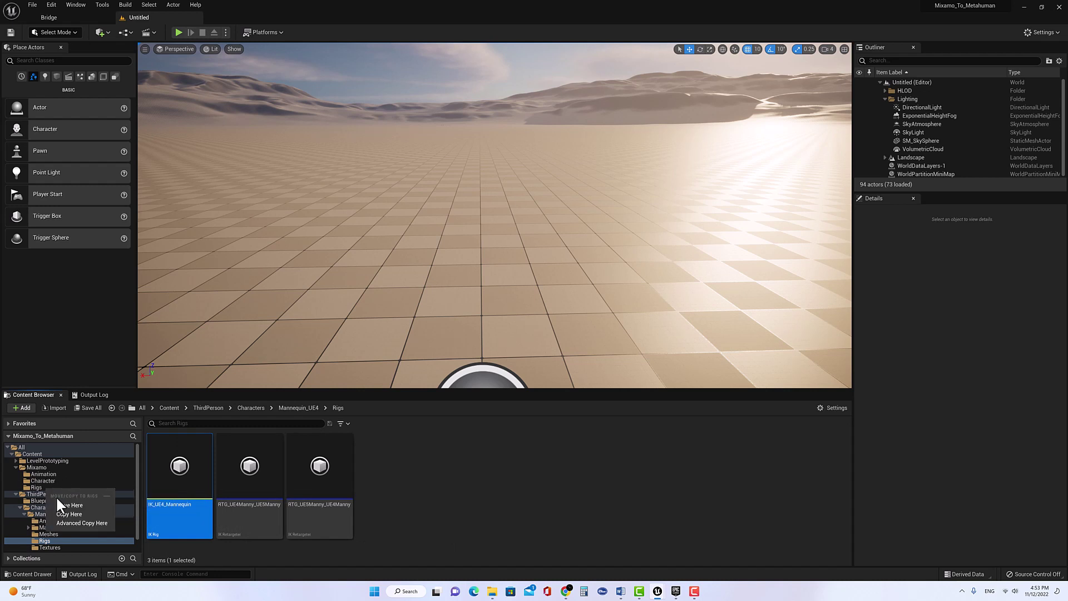
pyautogui.click(66, 515)
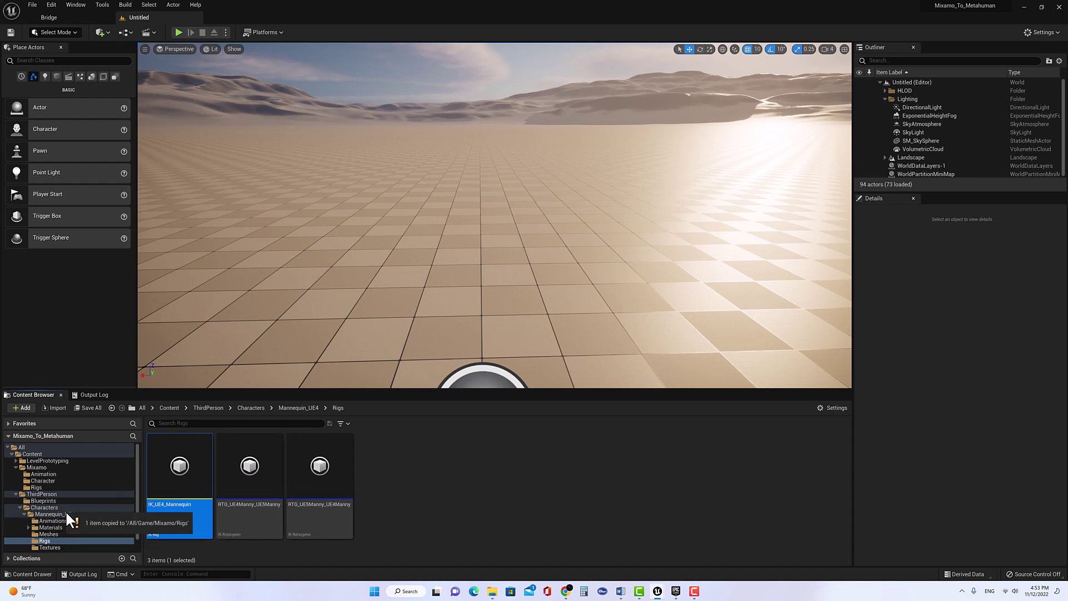
# Open the copied IK_UE4_Mannequin rig from Mixamo Rigs in the IK Rig editor.
pyautogui.click(45, 487)
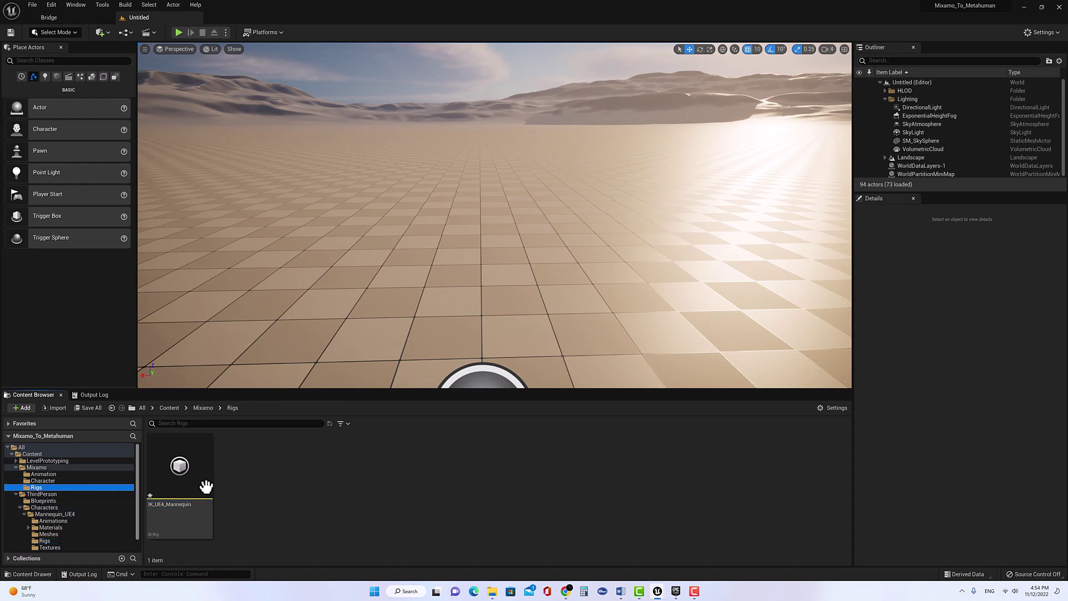
pyautogui.click(16, 494)
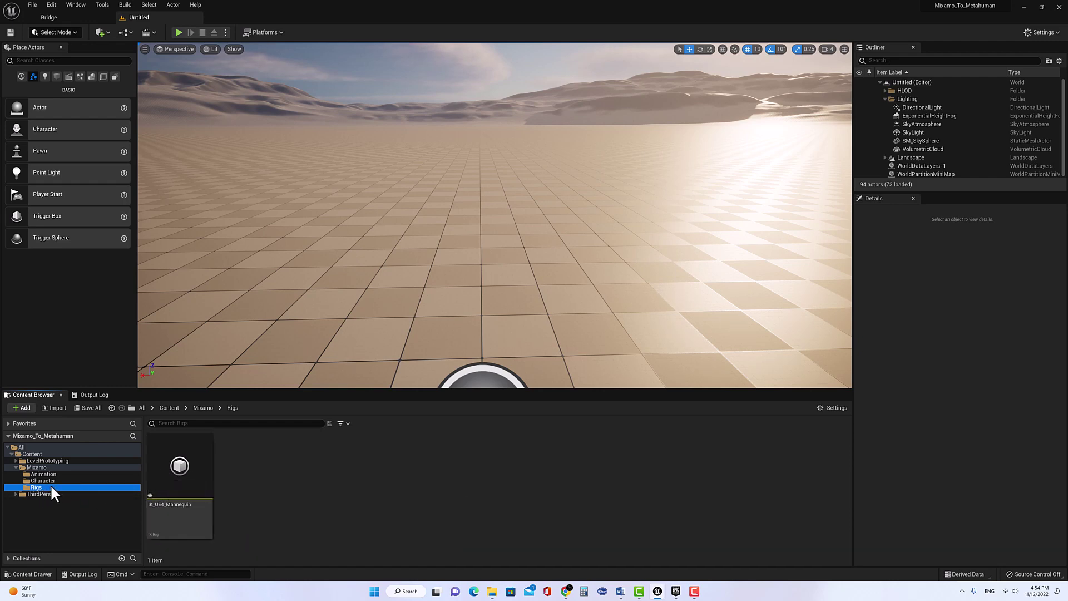
pyautogui.click(178, 472)
pyautogui.doubleClick(179, 471)
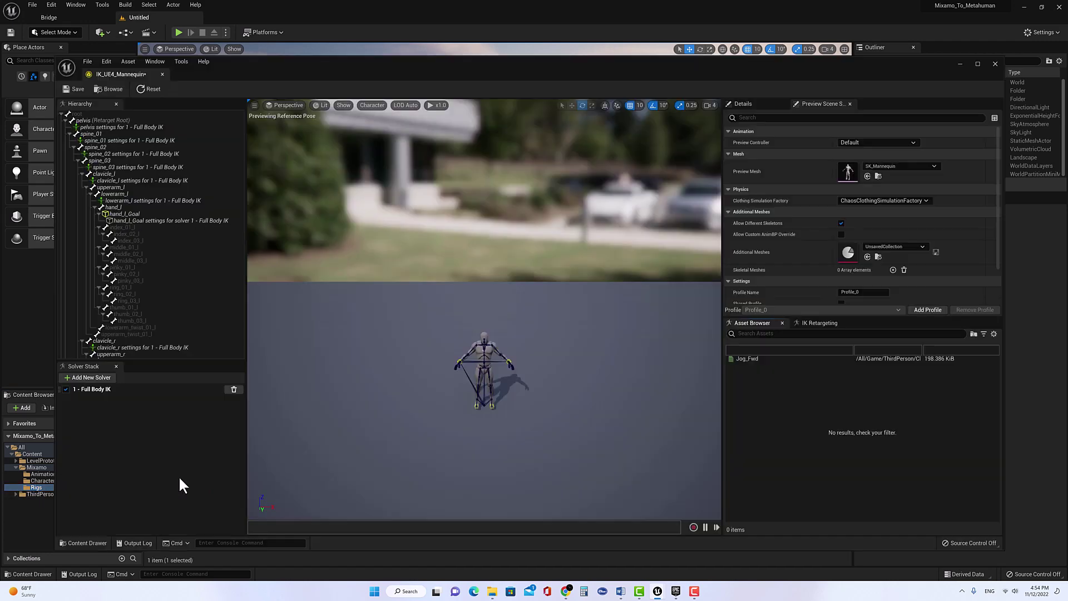
# Set the copied rig's Preview Skeletal Mesh to Mixamo_SK via Property Matrix and save.
pyautogui.click(995, 64)
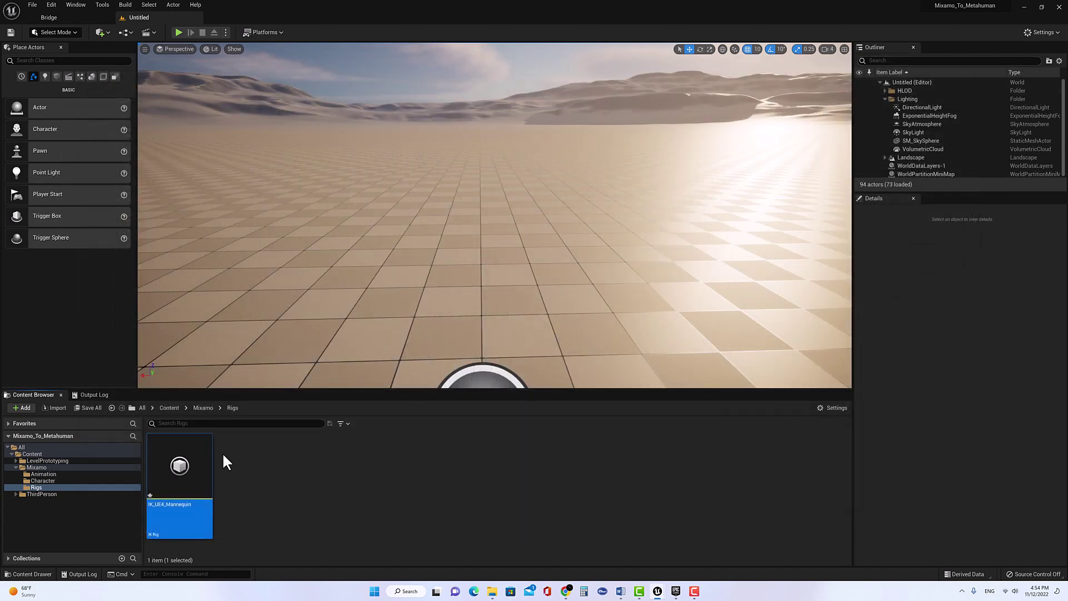
pyautogui.rightClick(192, 466)
pyautogui.moveTo(259, 339)
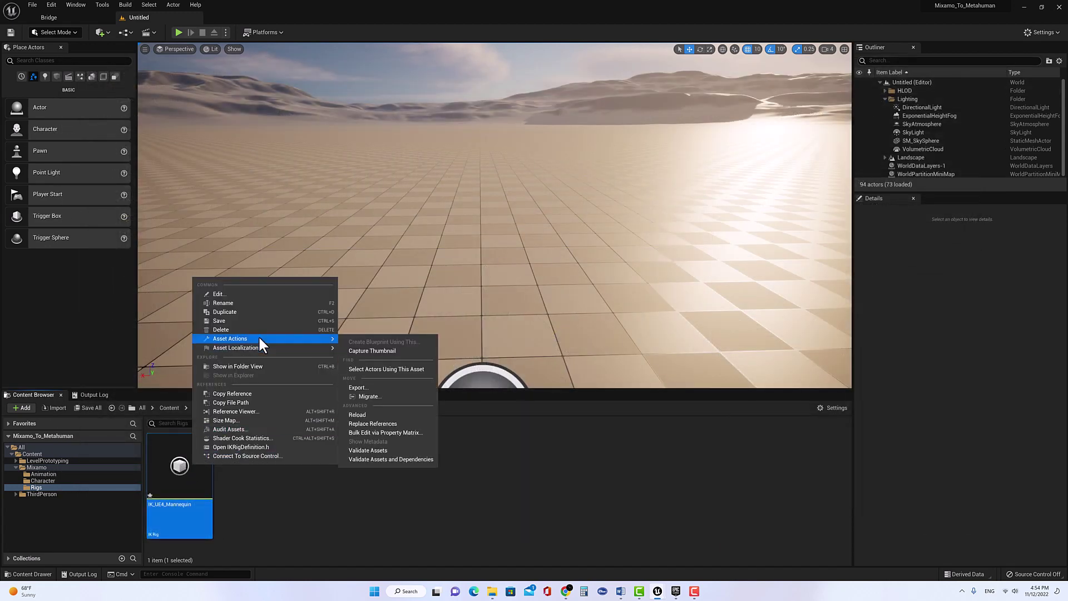
pyautogui.click(368, 433)
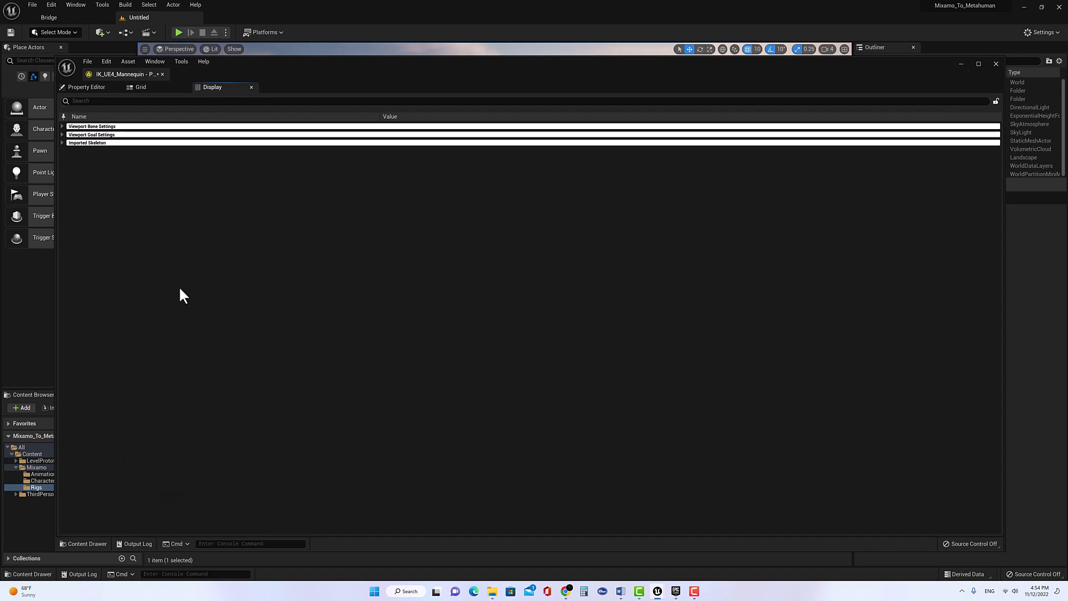
pyautogui.click(62, 142)
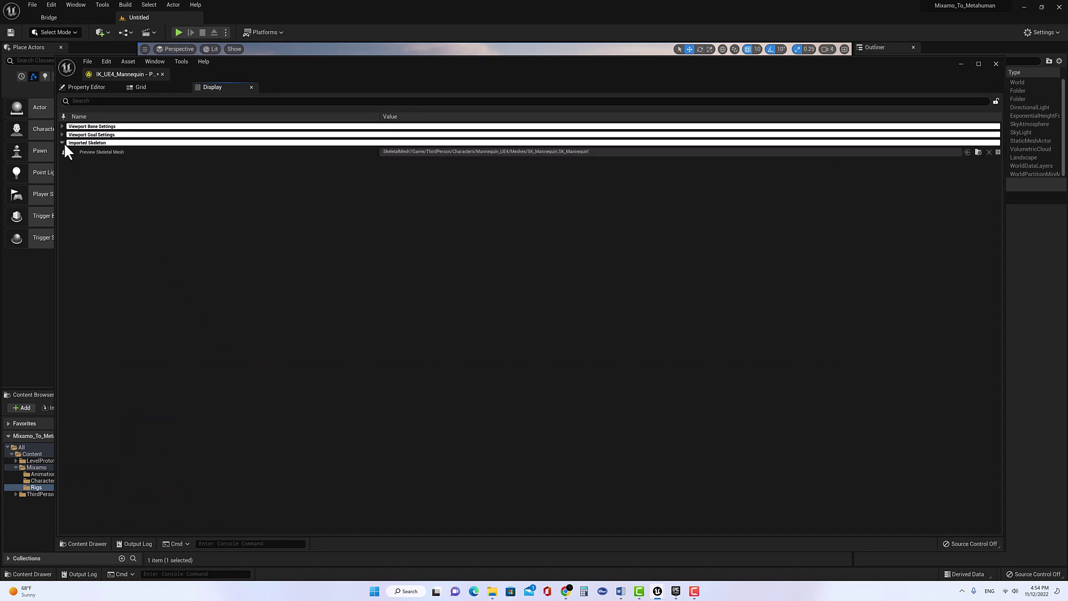
pyautogui.click(996, 150)
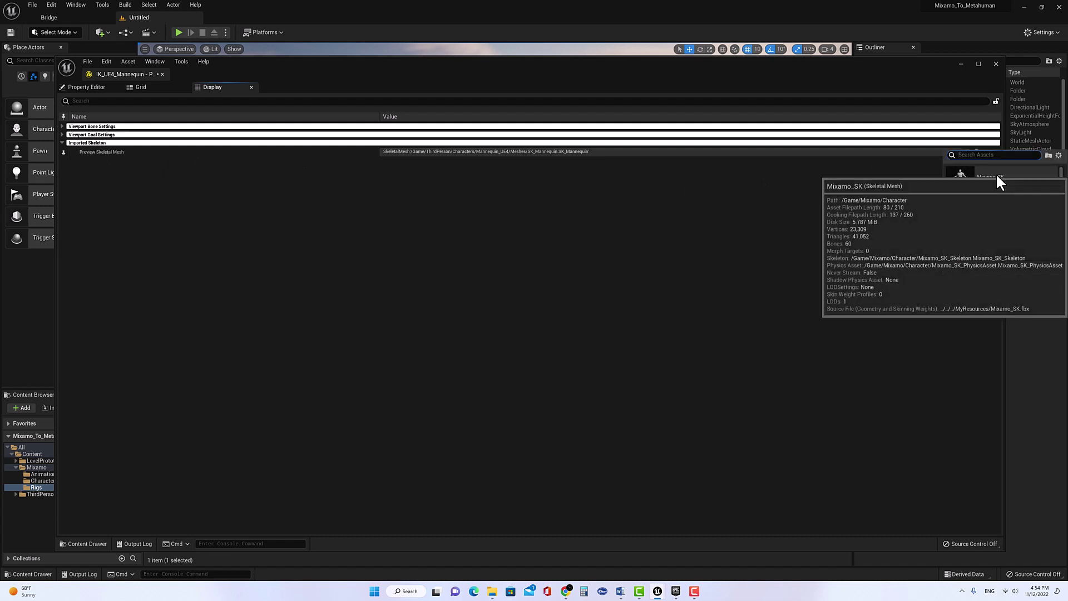
pyautogui.click(996, 175)
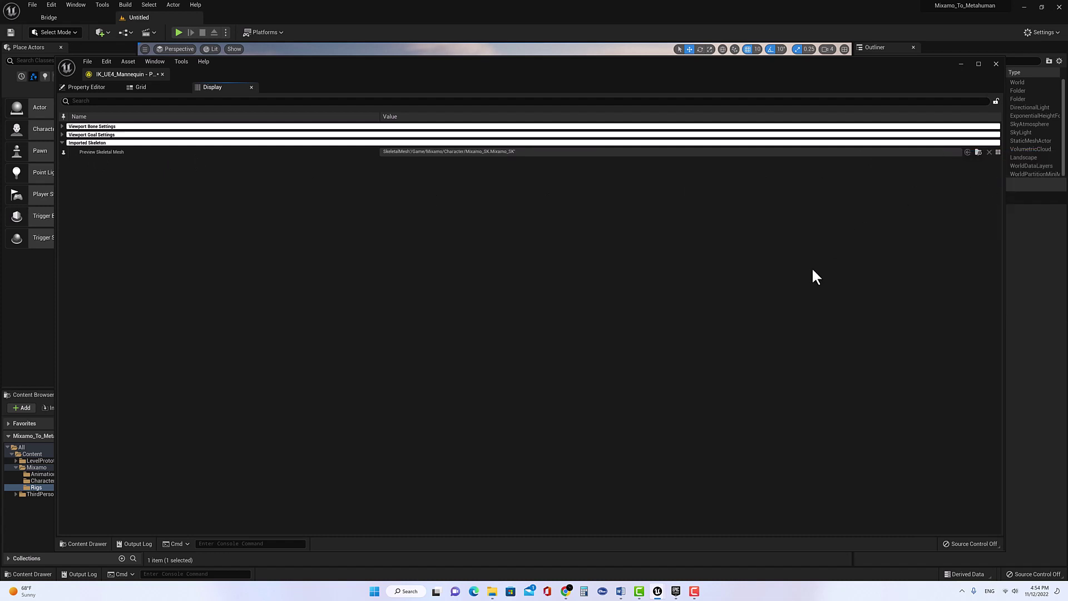
pyautogui.click(87, 61)
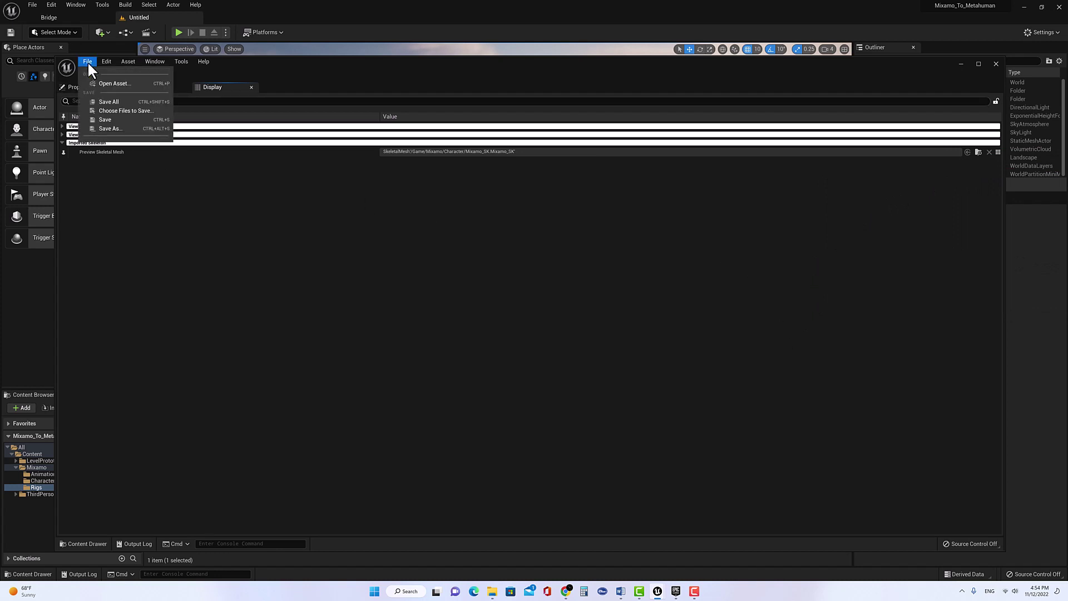
pyautogui.click(100, 102)
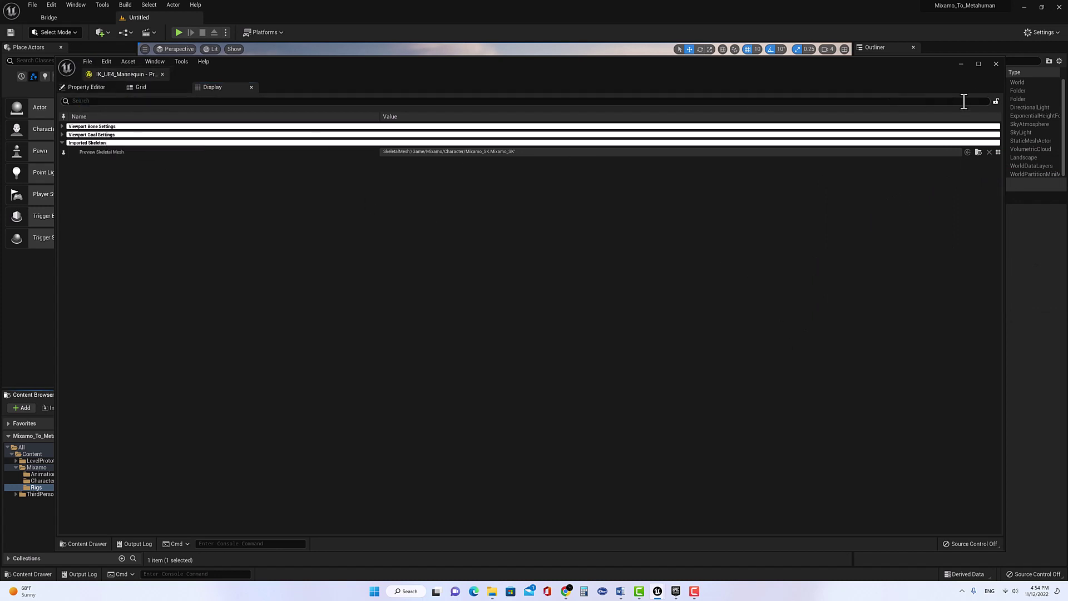
pyautogui.click(996, 63)
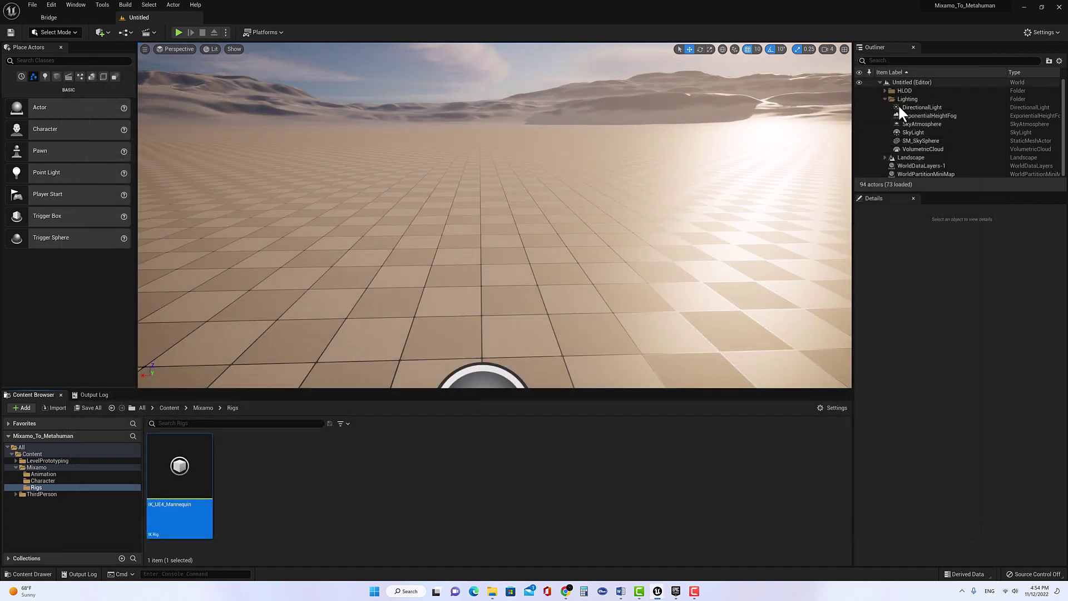
# Check the new preview mesh, then rename the rig to IK_Mixamo.
pyautogui.doubleClick(182, 466)
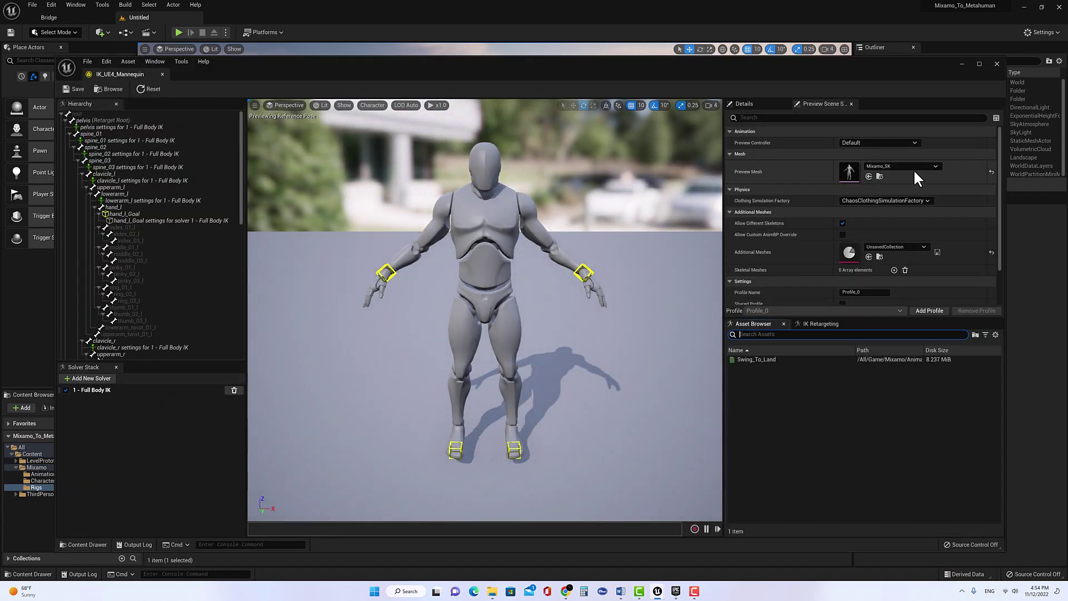
pyautogui.click(997, 64)
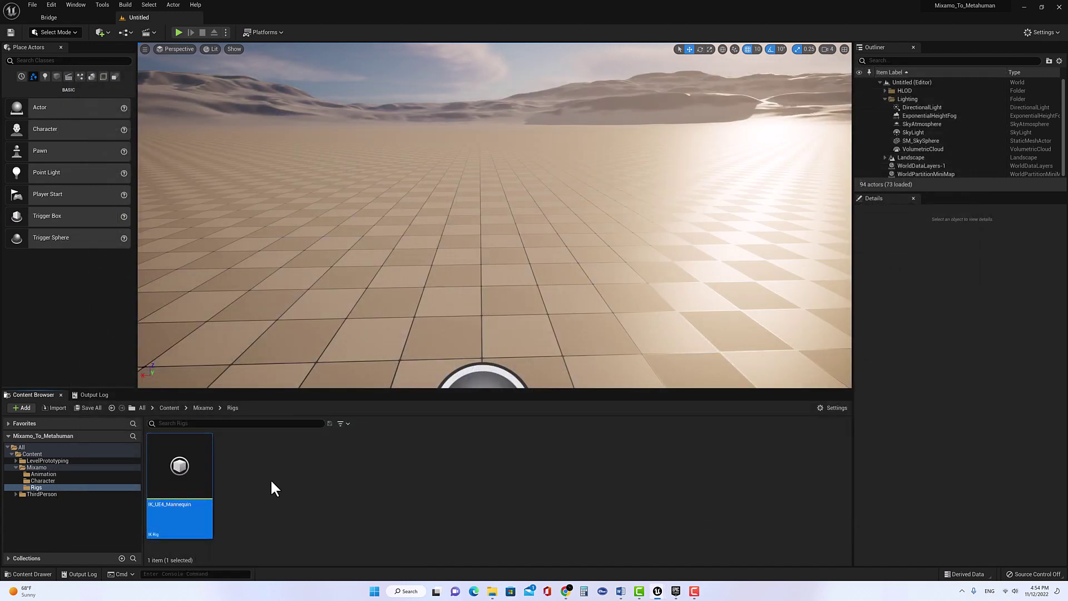
pyautogui.click(163, 506)
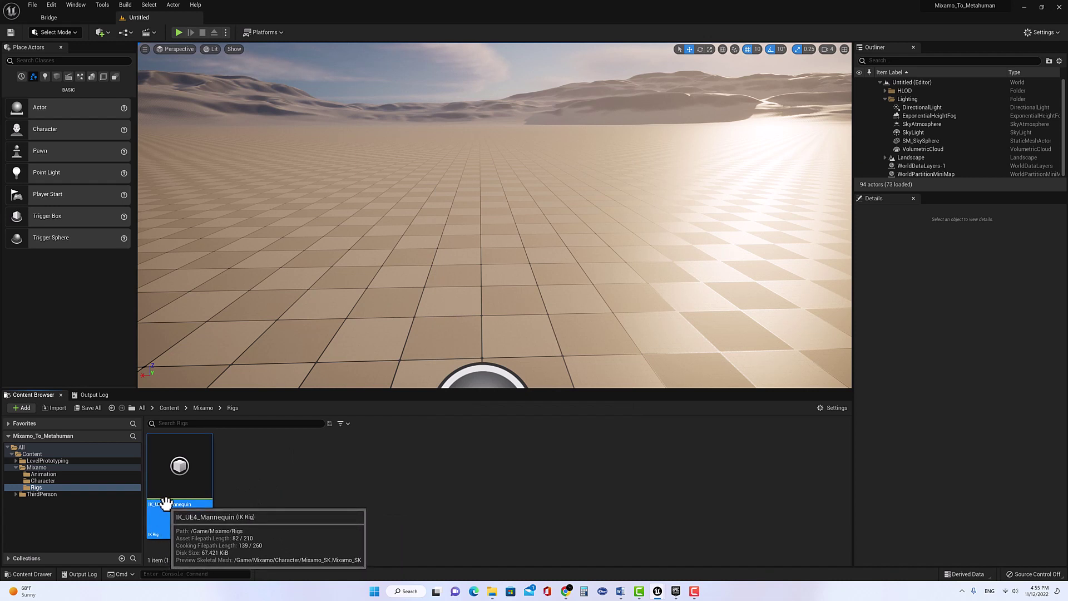
pyautogui.click(165, 504)
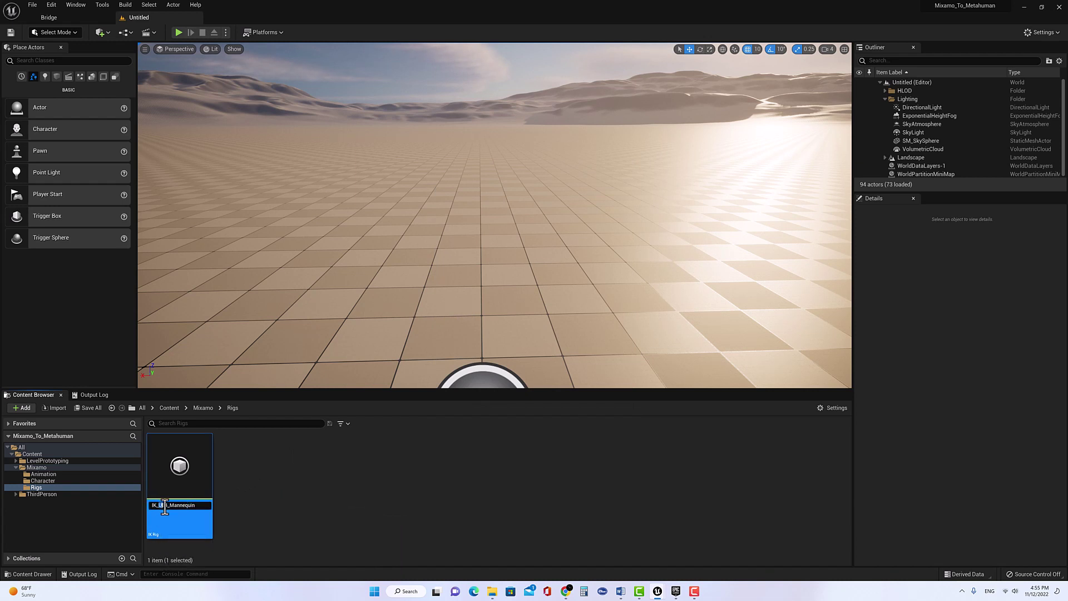
pyautogui.moveTo(165, 505); pyautogui.dragTo(201, 505)
pyautogui.write('Mixamo')
pyautogui.press('Return')
# Create an IK Retargeter named RGT_Mixamo with IK_Mixamo as the source rig.
pyautogui.rightClick(284, 446)
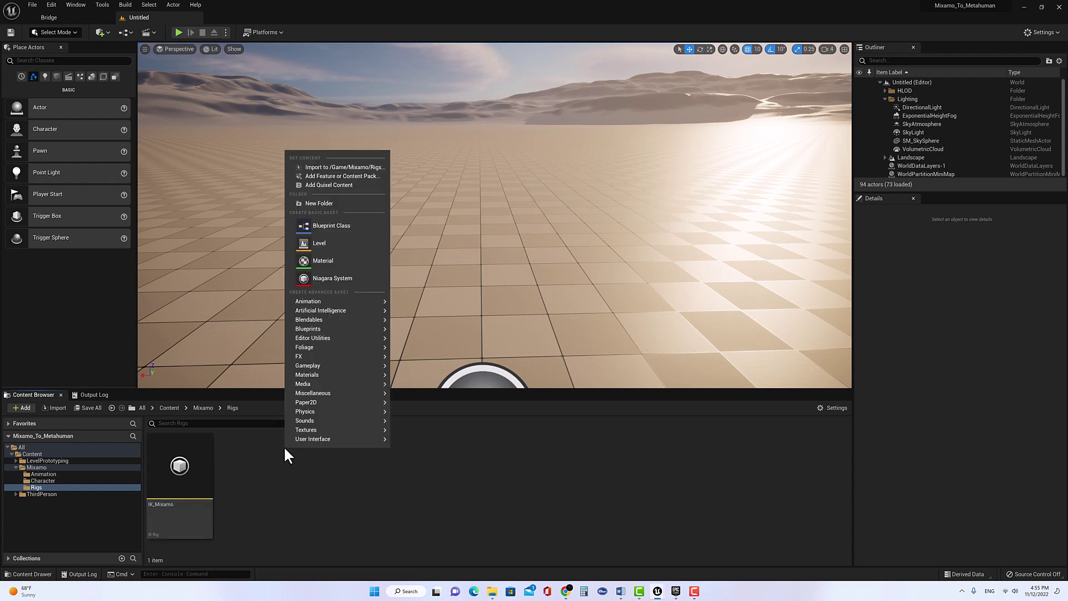
pyautogui.moveTo(345, 301)
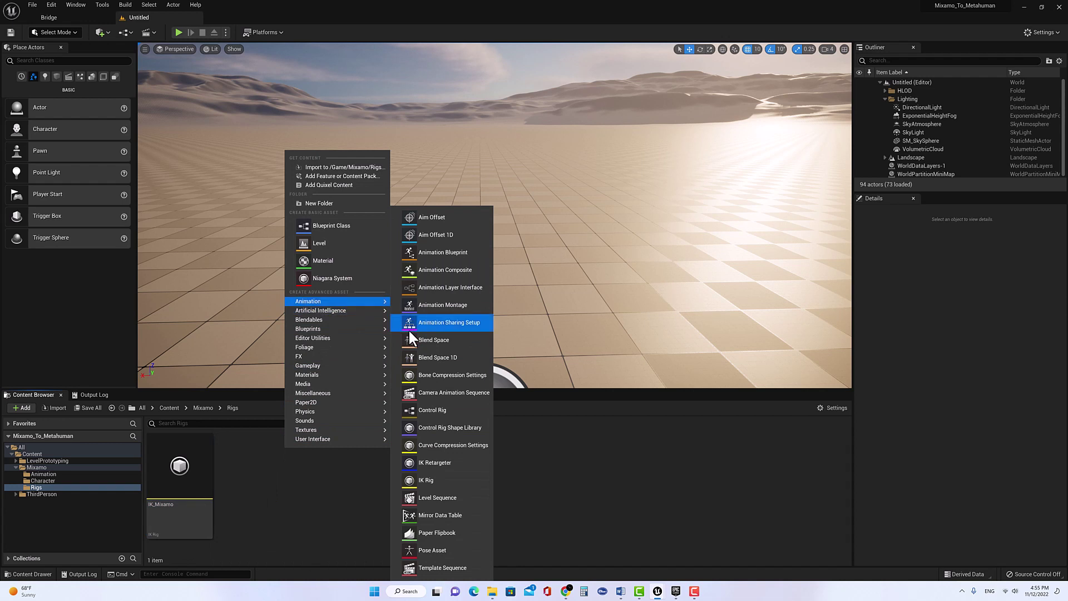
pyautogui.click(434, 462)
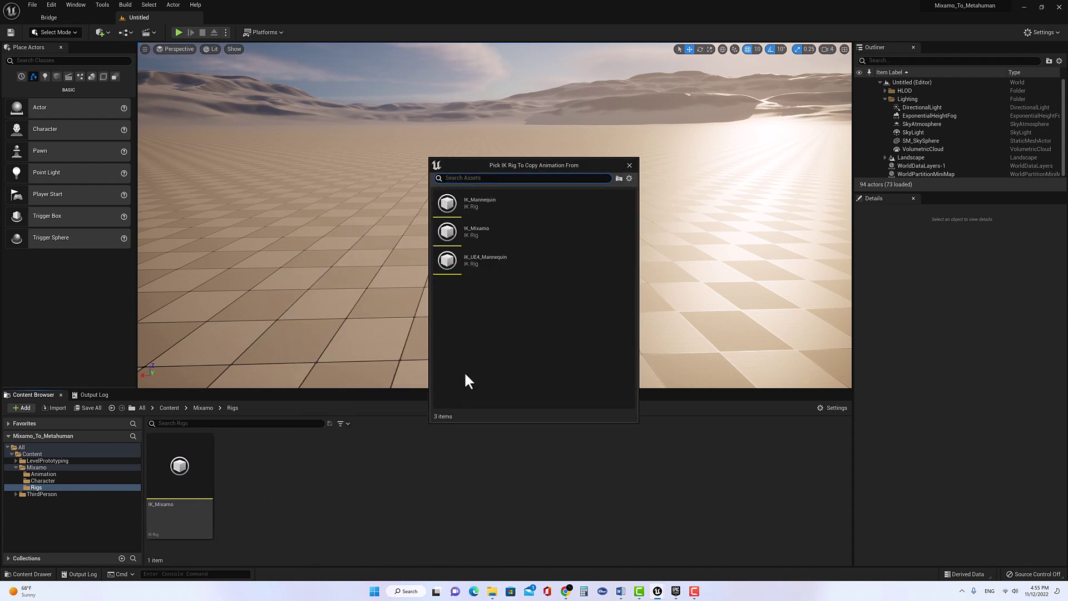
pyautogui.click(490, 231)
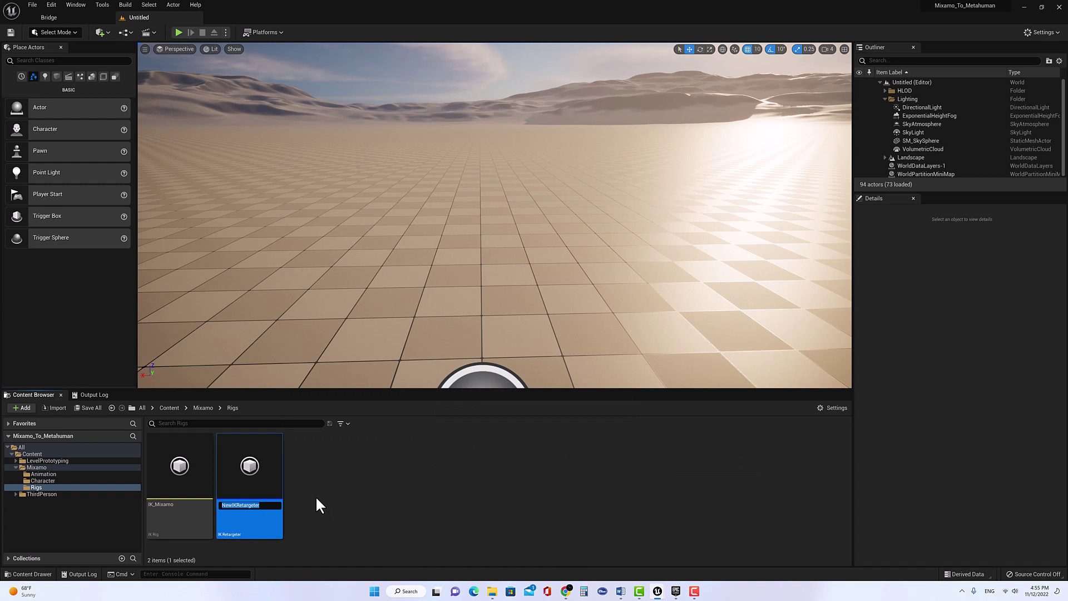
pyautogui.write('RGT_Mixamo')
pyautogui.press('Return')
pyautogui.press('Return')
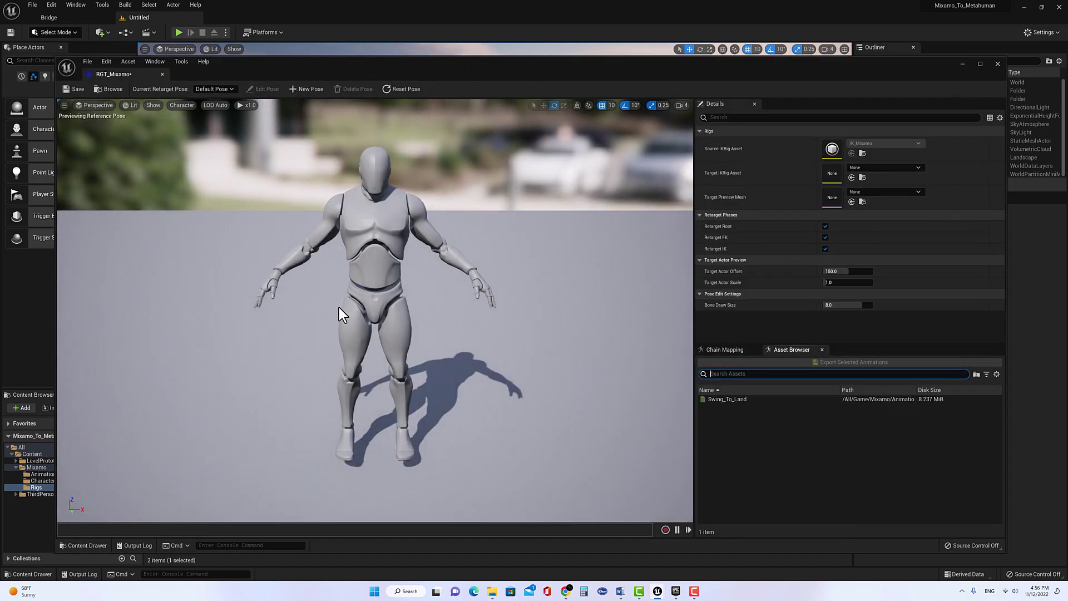
# Set the retargeter's target rig to IK_UE4_Mannequin and save RGT_Mixamo.
pyautogui.click(859, 168)
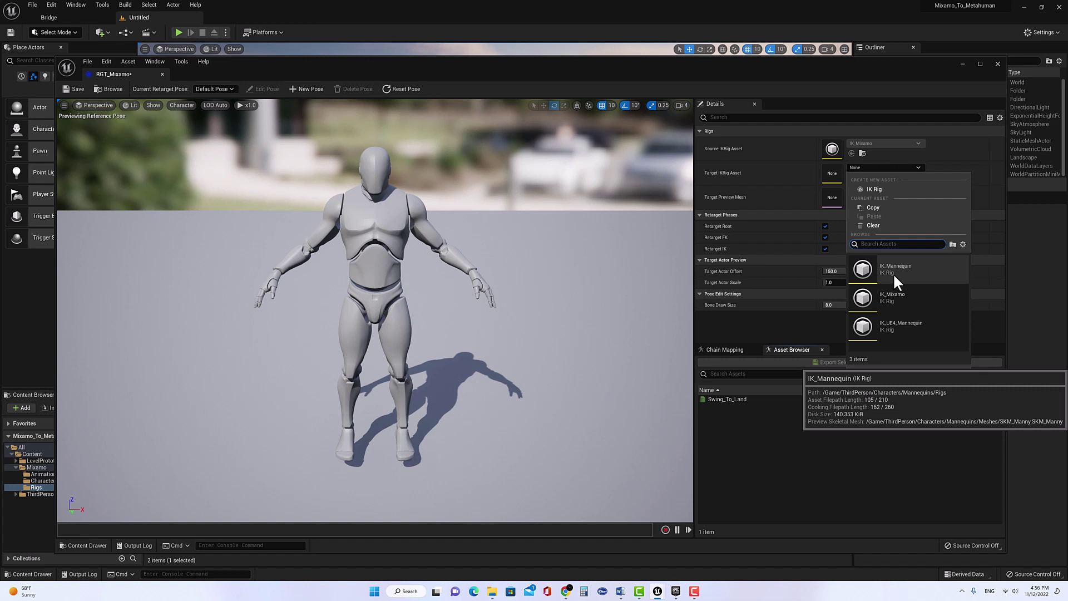
pyautogui.click(898, 322)
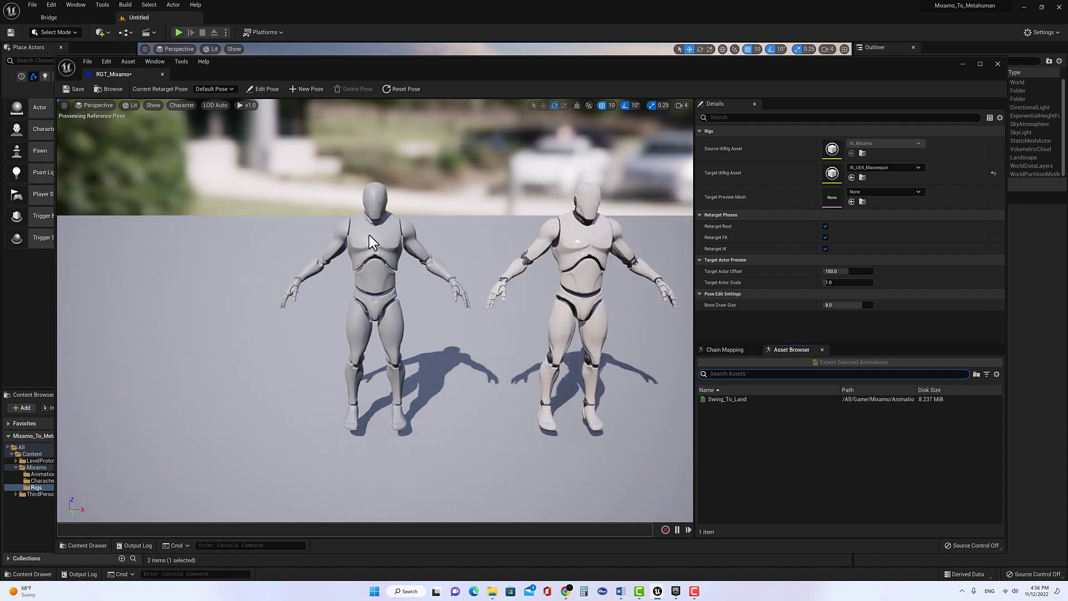
pyautogui.moveTo(369, 235); pyautogui.dragTo(406, 284)
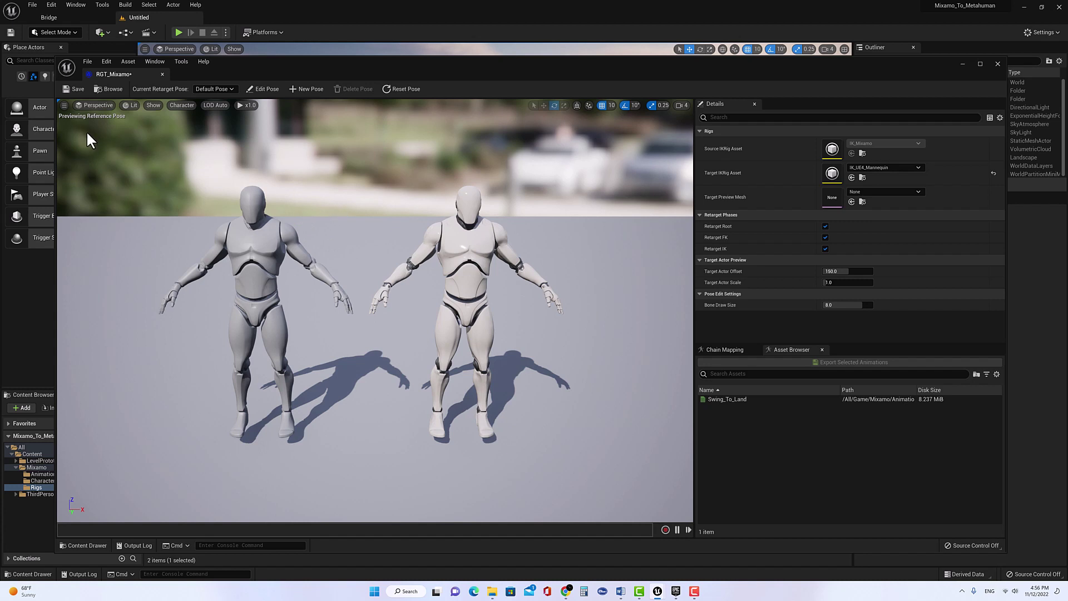
pyautogui.click(73, 88)
# Orbit around both mannequins to inspect them, then close the retargeter.
pyautogui.moveTo(414, 260); pyautogui.dragTo(482, 240)
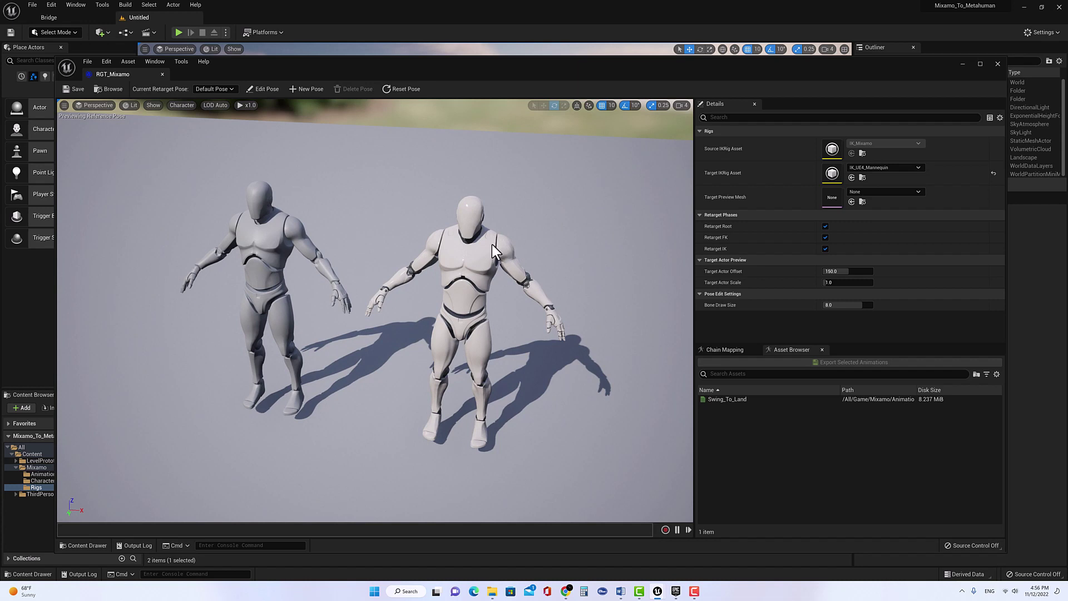
pyautogui.moveTo(429, 255); pyautogui.dragTo(313, 202)
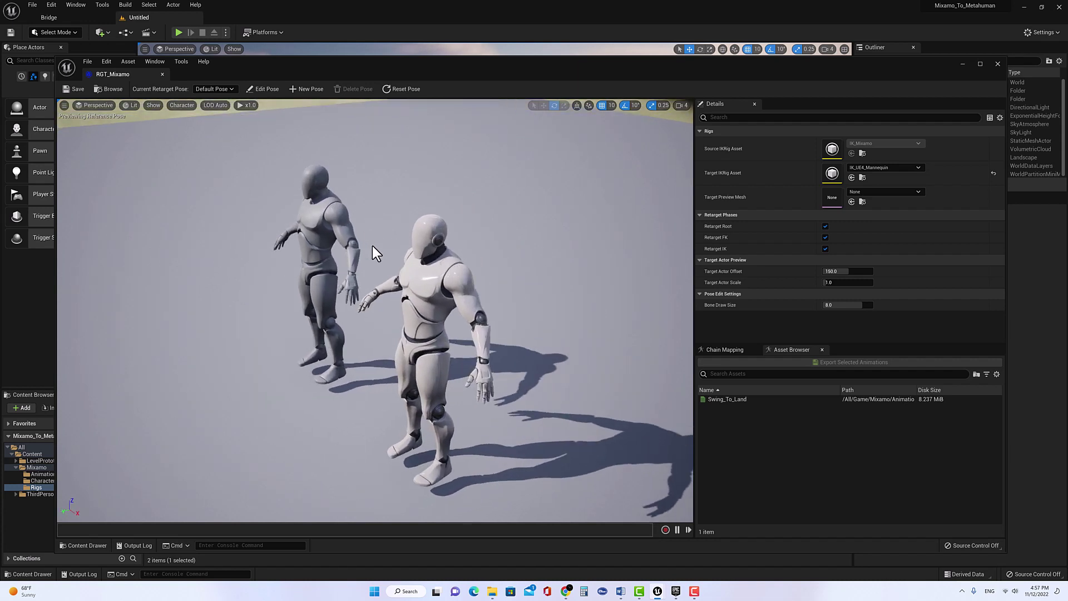
pyautogui.moveTo(365, 240); pyautogui.dragTo(303, 228)
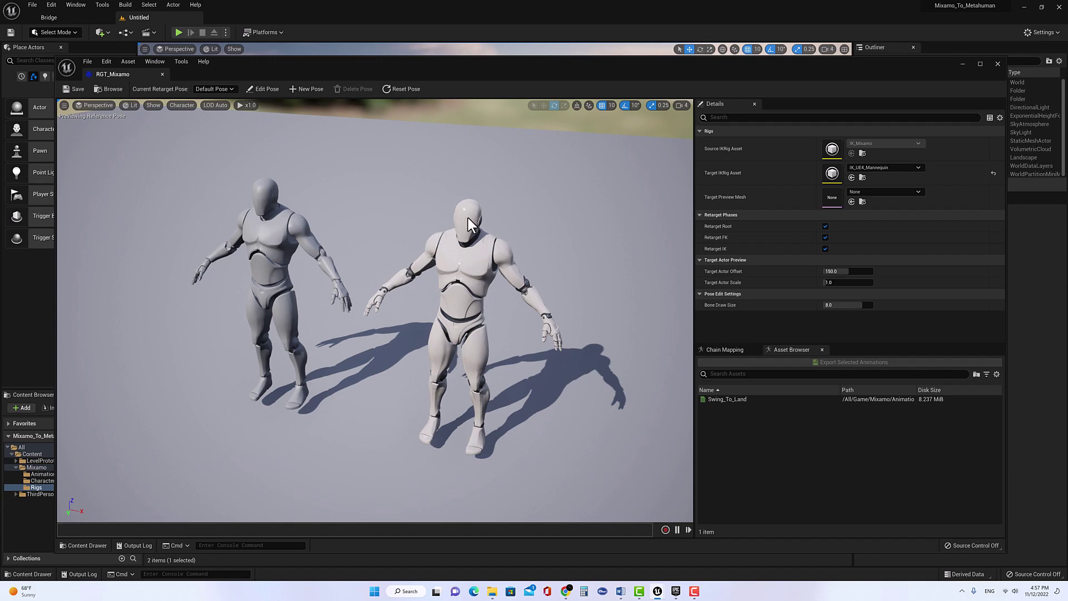
pyautogui.click(998, 62)
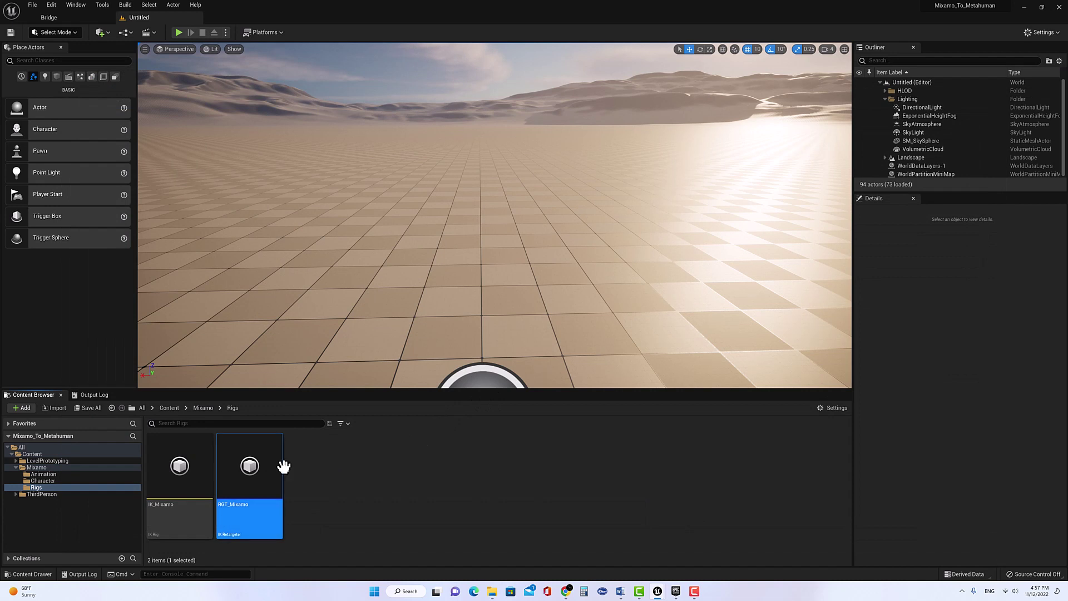
# Open Duplicate and Retarget Animation Assets for Swing_To_Land in Mixamo/Animation.
pyautogui.click(94, 473)
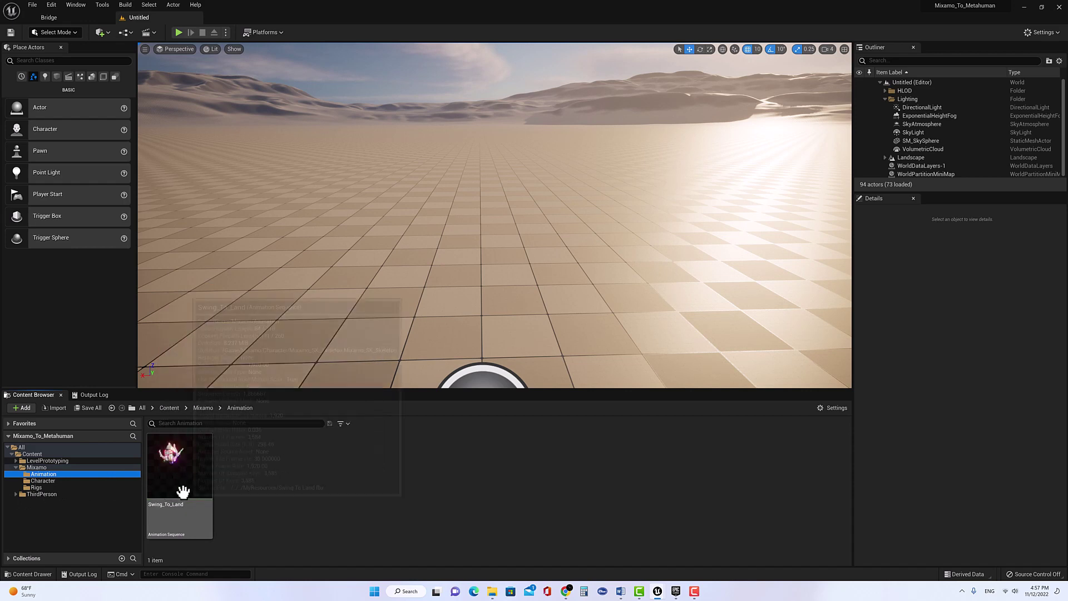
pyautogui.moveTo(178, 469)
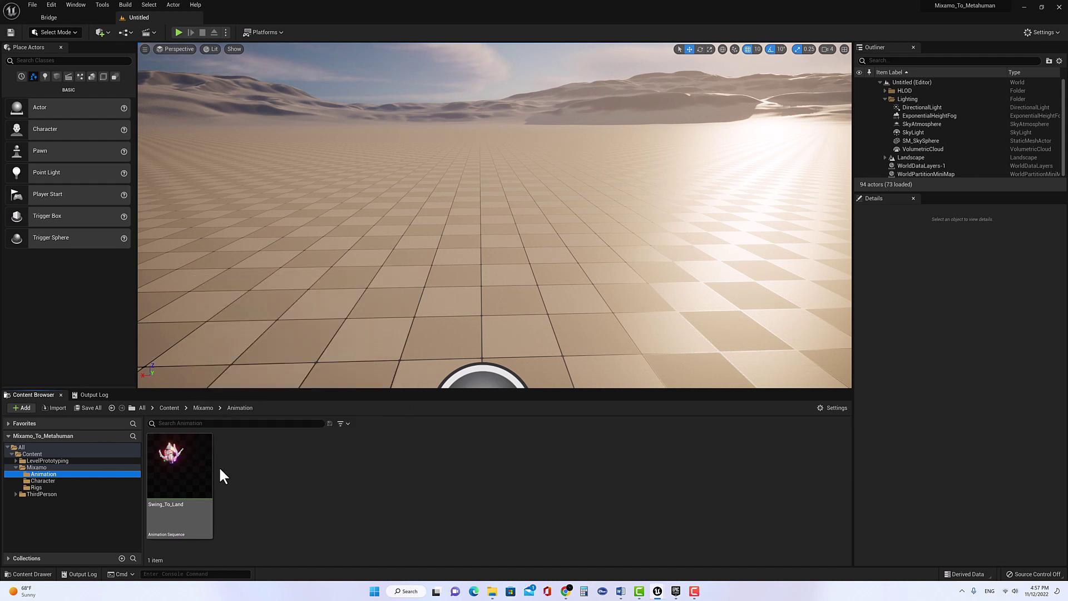
pyautogui.rightClick(179, 473)
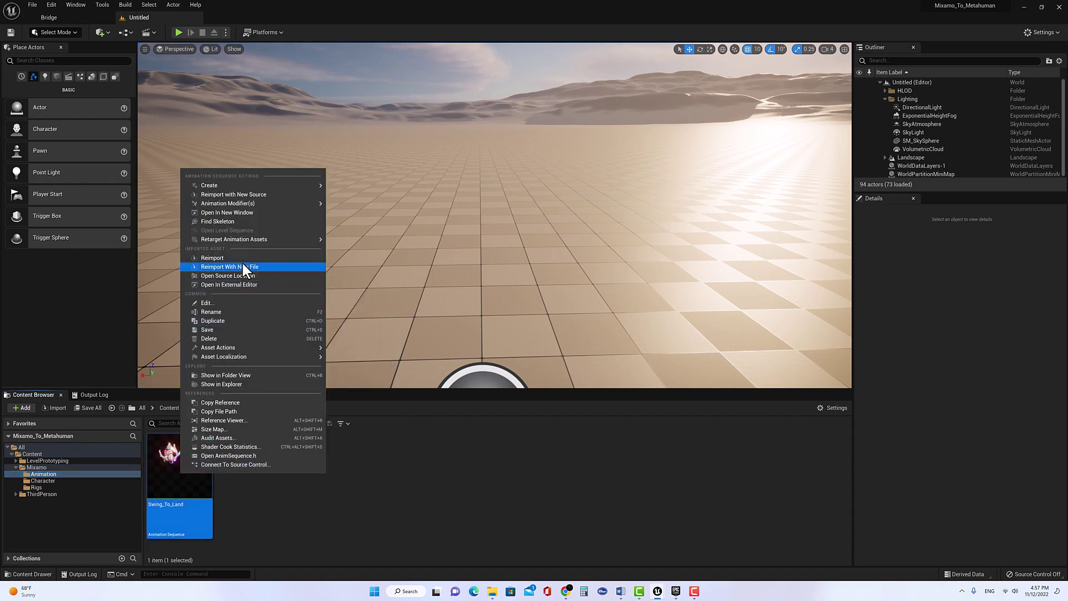
pyautogui.moveTo(245, 243)
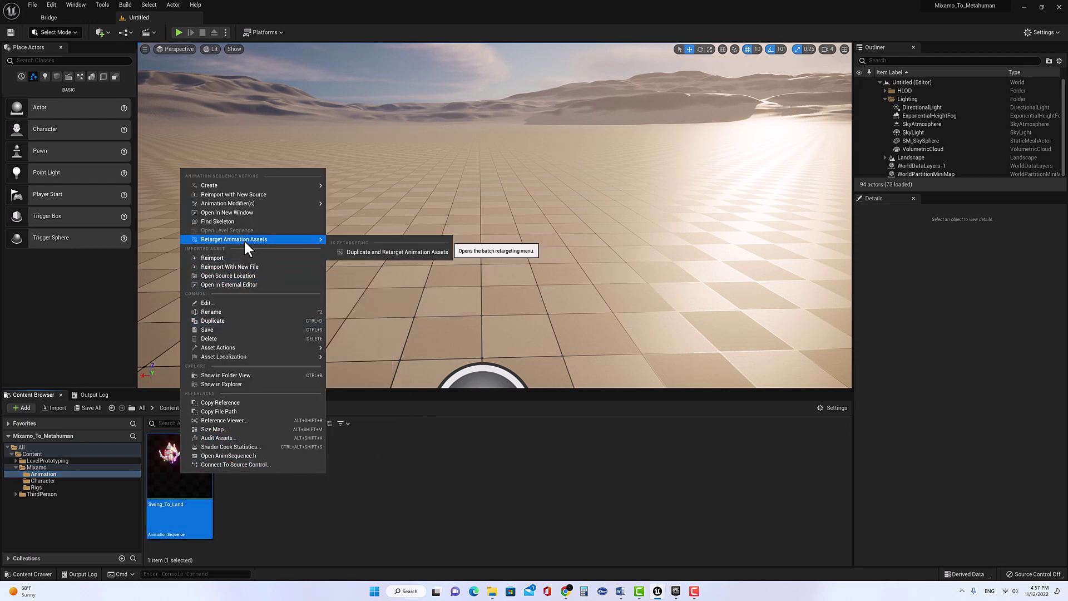
pyautogui.click(362, 252)
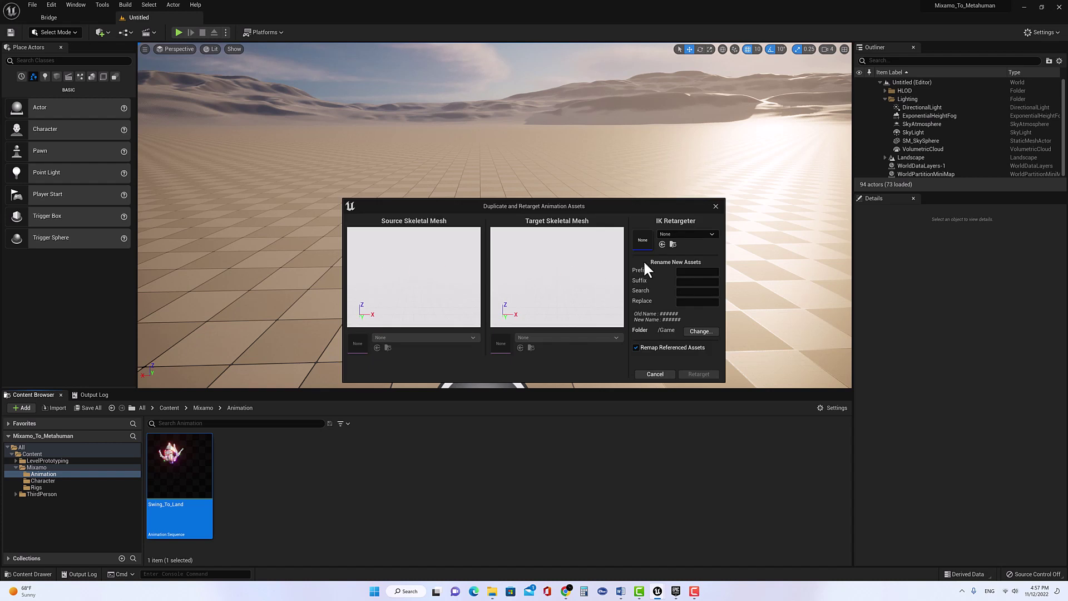
# Retarget Swing_To_Land with RGT_Mixamo into ThirdPerson/Characters/Mannequin_UE4/Animations.
pyautogui.click(705, 235)
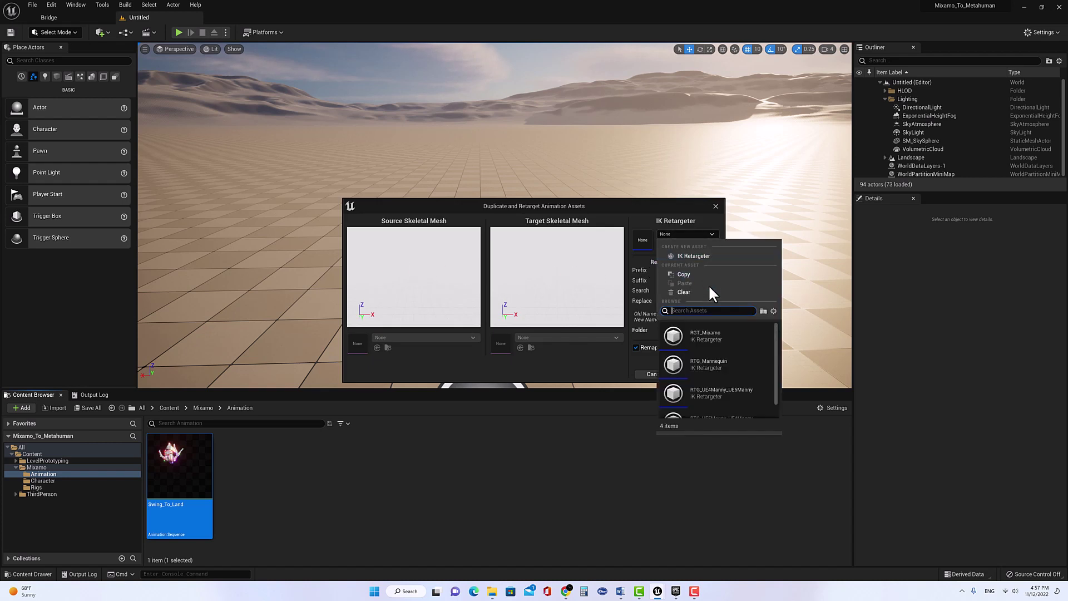
pyautogui.click(709, 332)
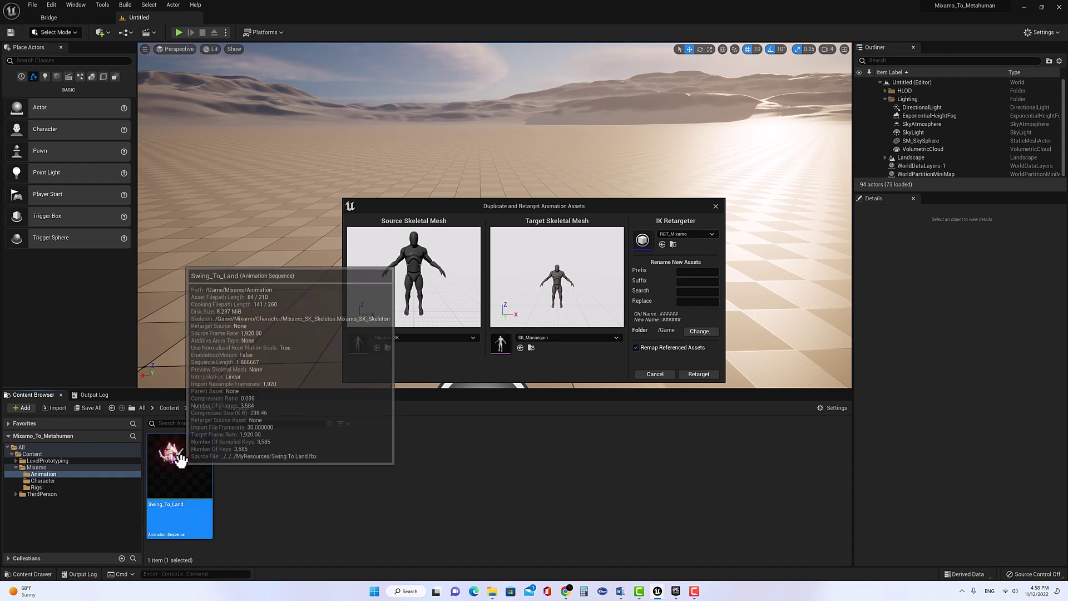
pyautogui.click(695, 331)
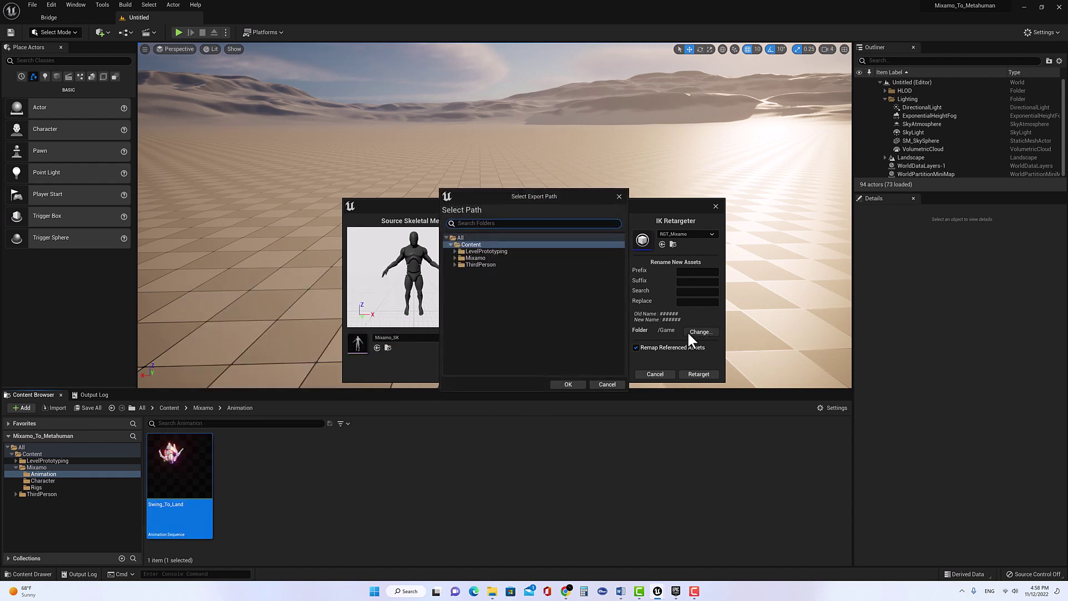
pyautogui.click(454, 264)
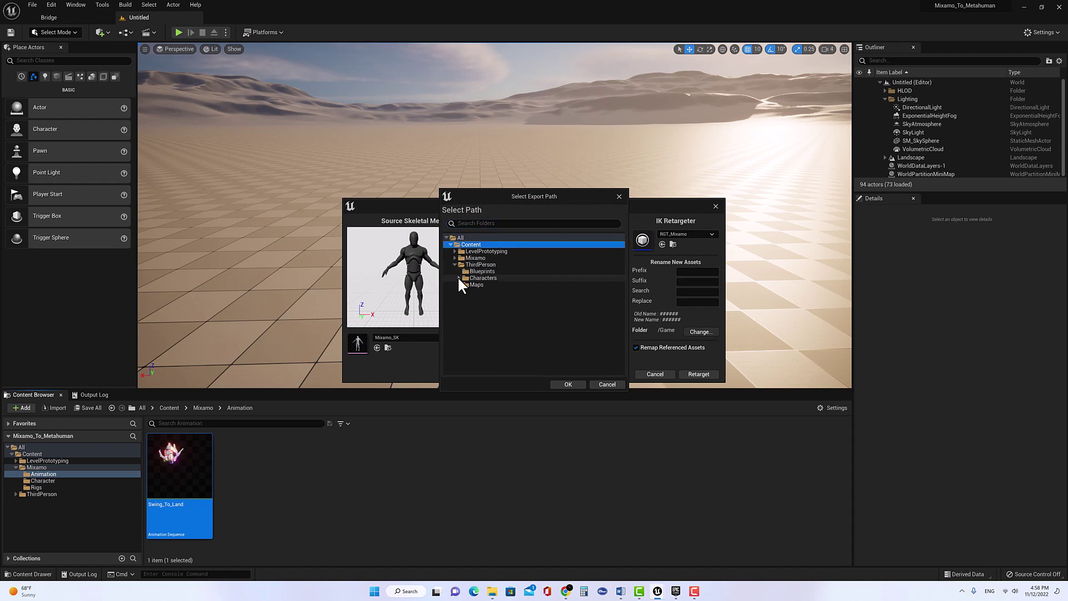
pyautogui.click(458, 277)
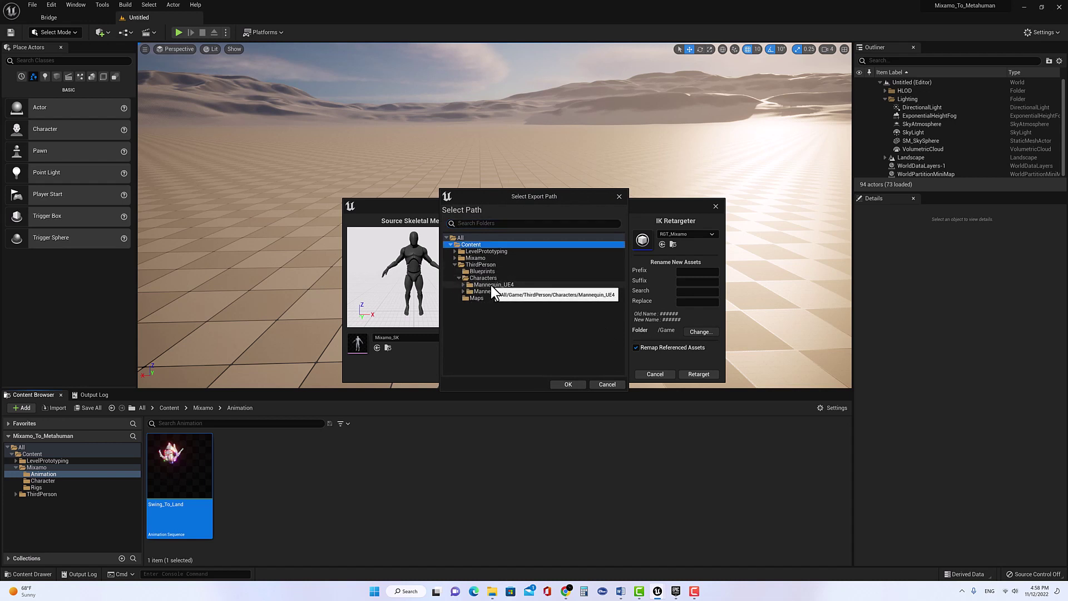
pyautogui.click(489, 285)
pyautogui.click(463, 285)
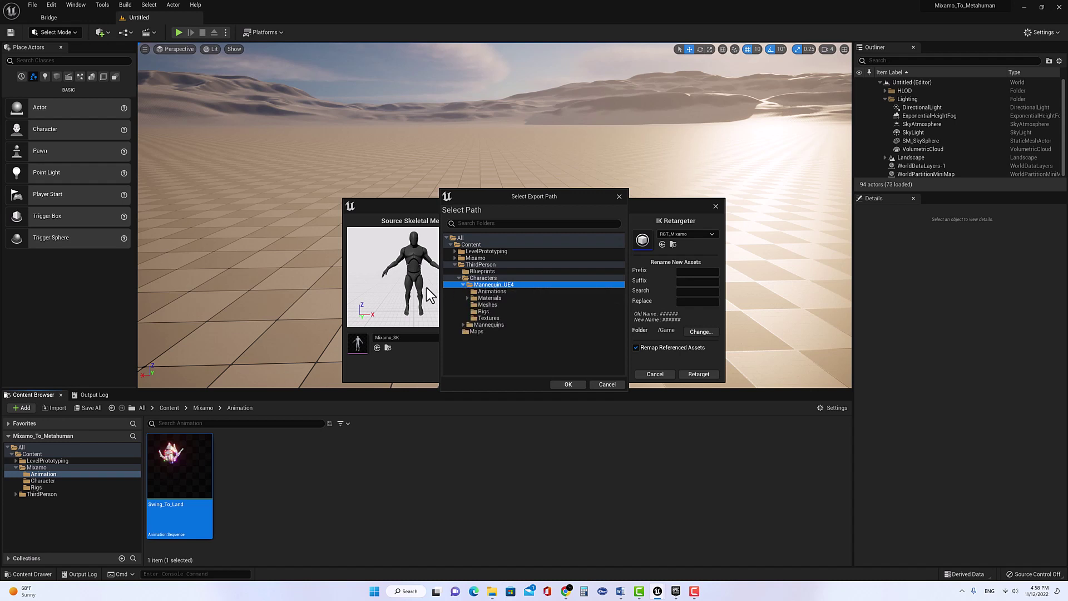
pyautogui.click(481, 291)
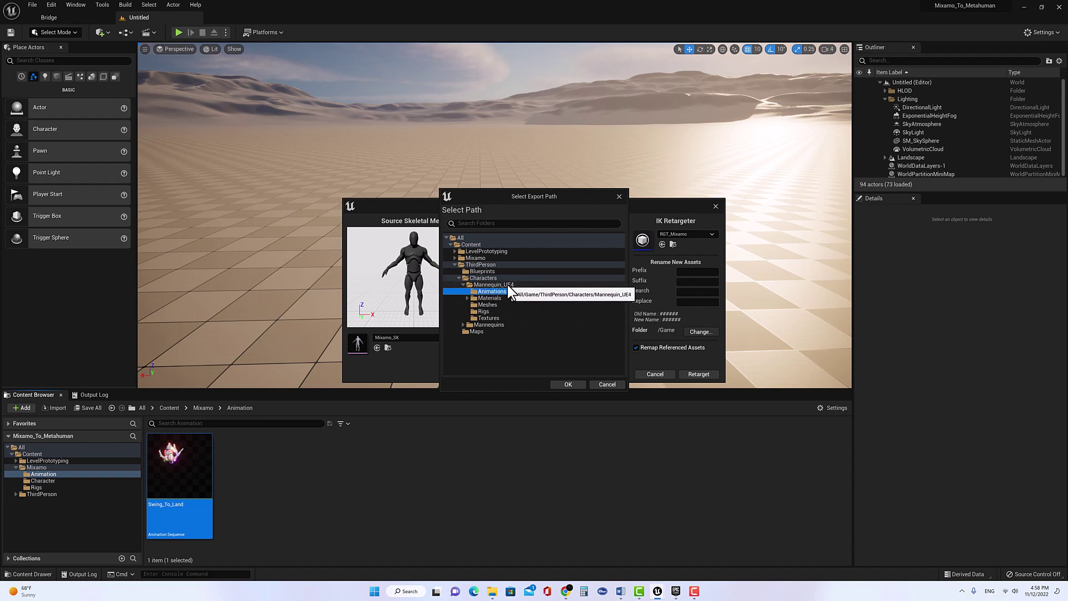
pyautogui.click(573, 381)
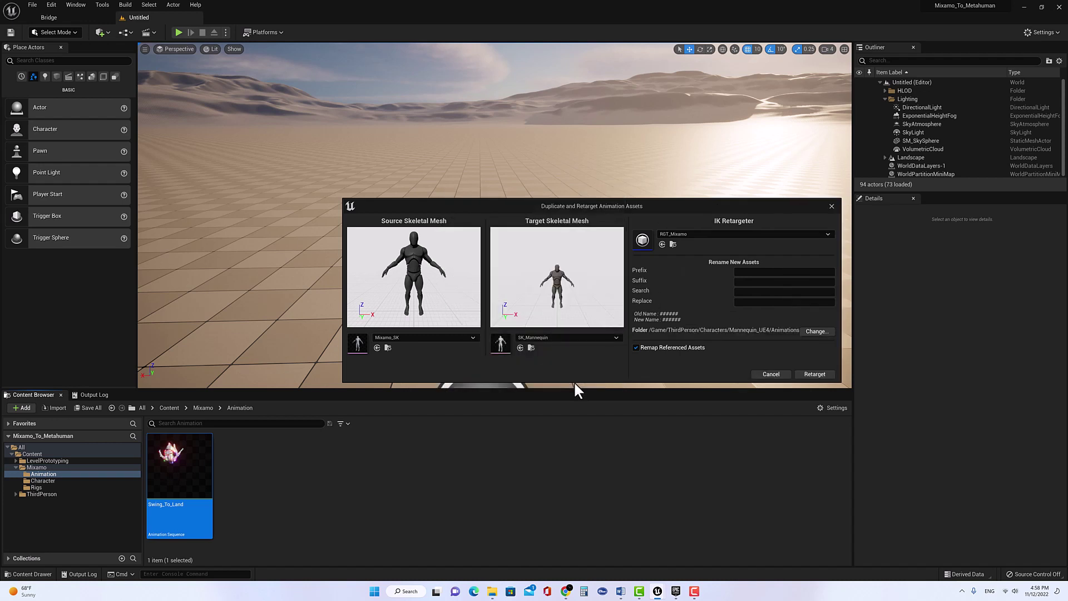
pyautogui.click(802, 373)
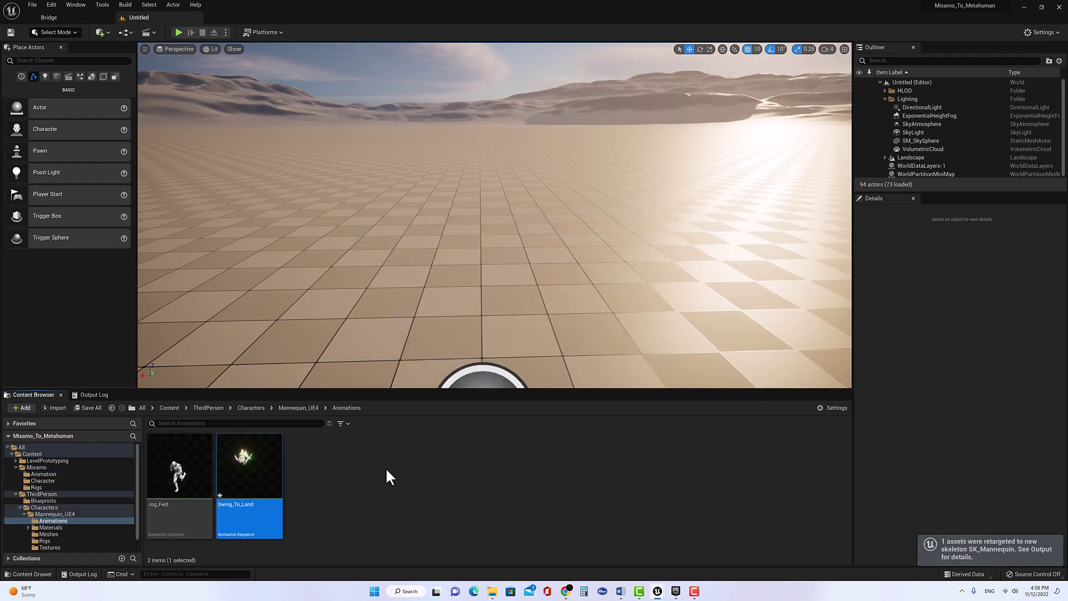
# Preview the retargeted Swing_To_Land on the mannequin and save it.
pyautogui.doubleClick(262, 469)
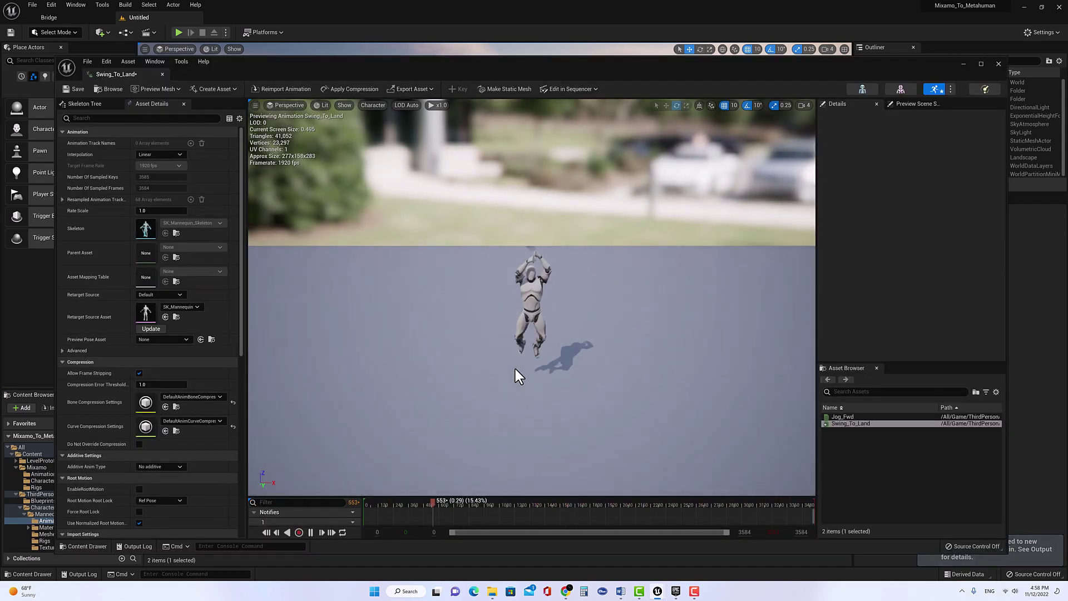
pyautogui.moveTo(525, 361); pyautogui.dragTo(525, 369, button='right')
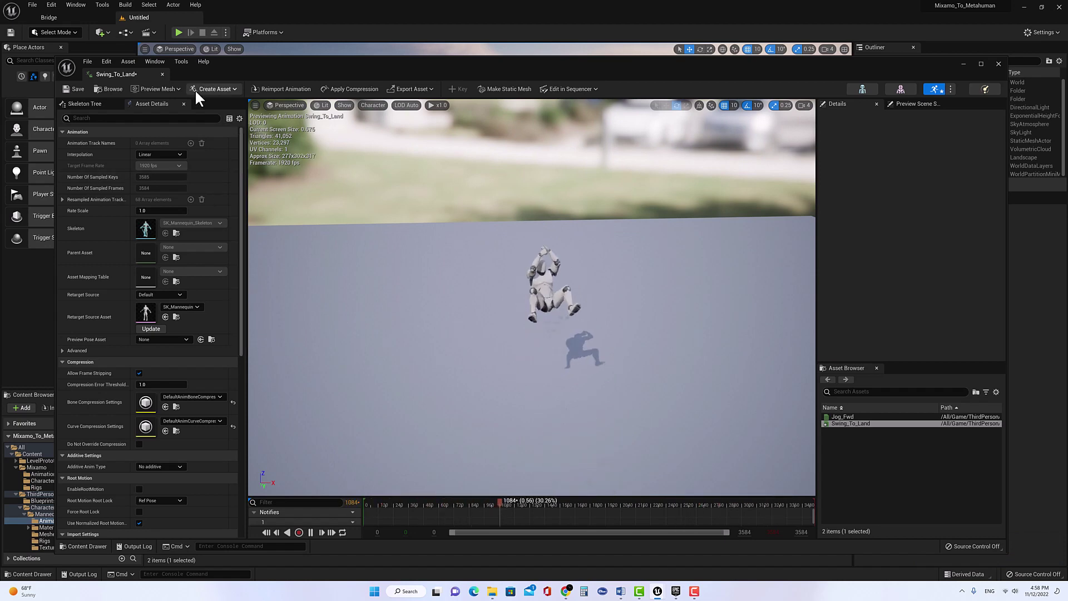
pyautogui.click(999, 63)
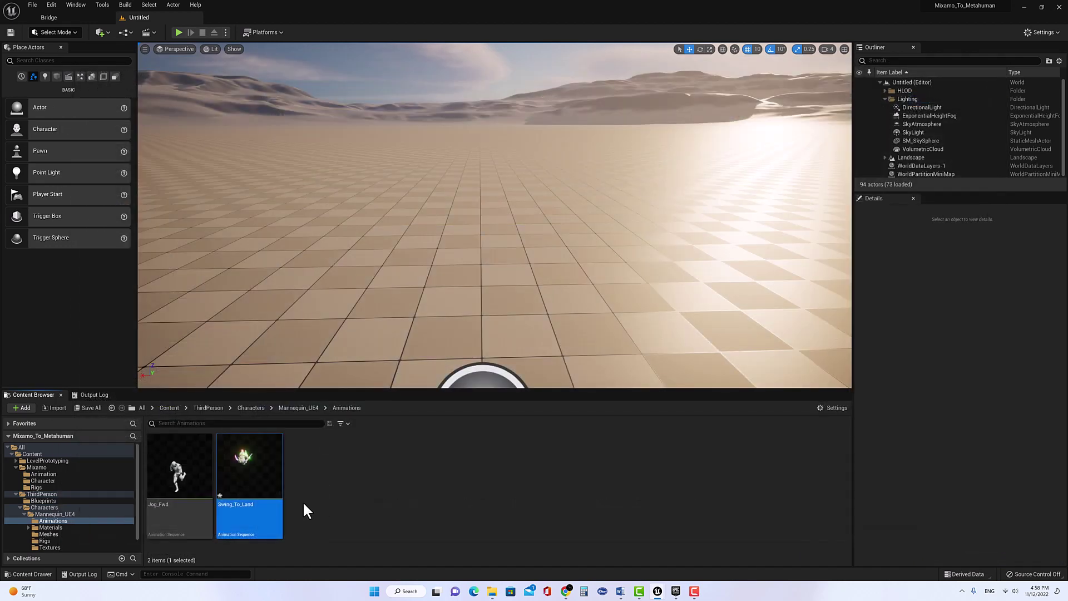
pyautogui.click(93, 408)
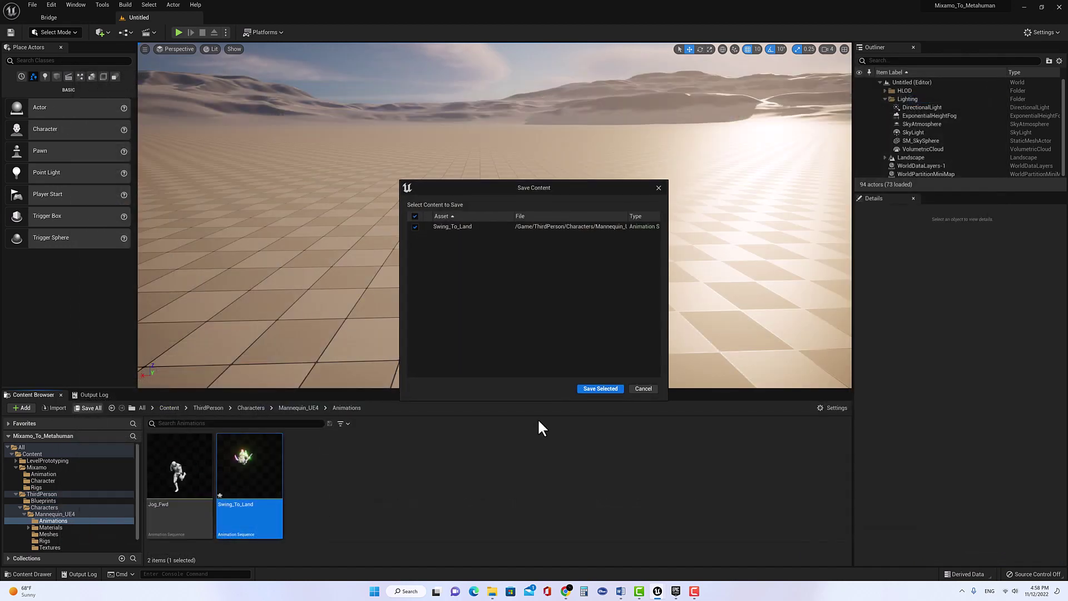
pyautogui.click(601, 388)
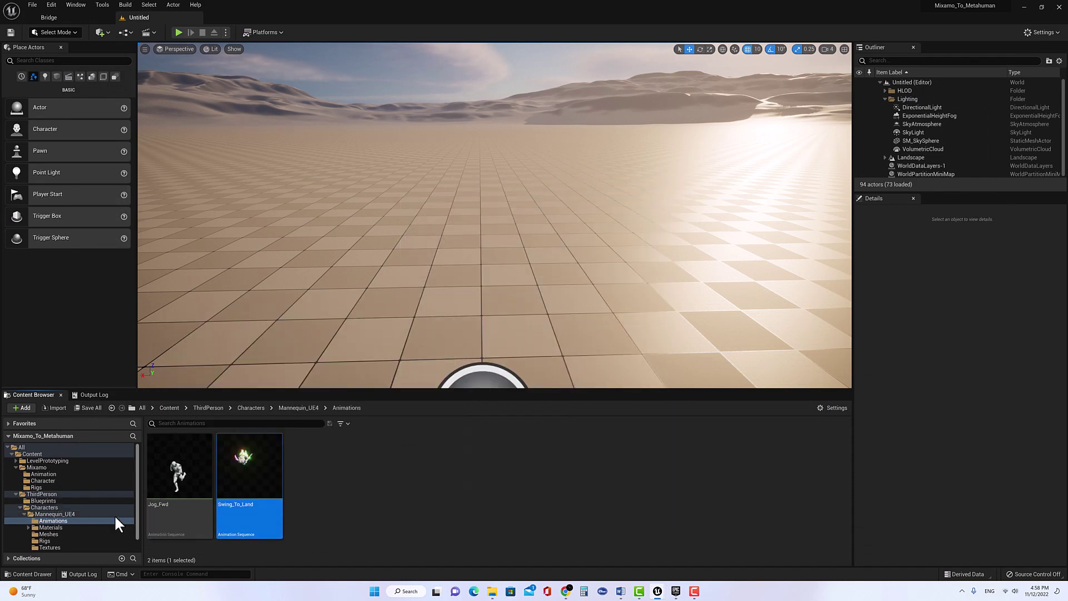
# Browse to ThirdPerson/Characters/Mannequins/Animations in the folder tree.
pyautogui.scroll(-1, 85, 517)
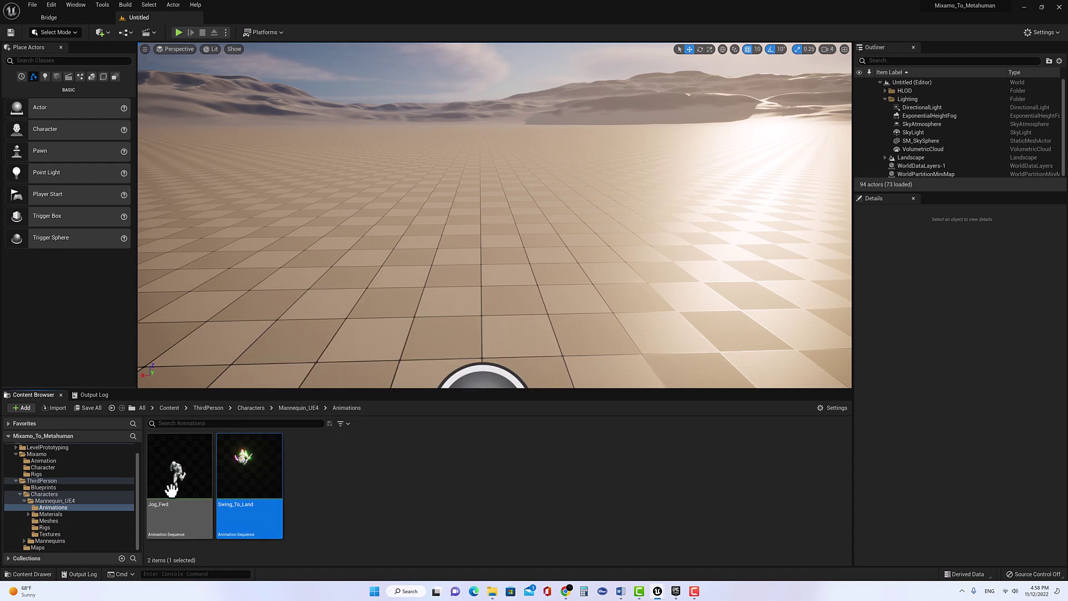
pyautogui.click(24, 499)
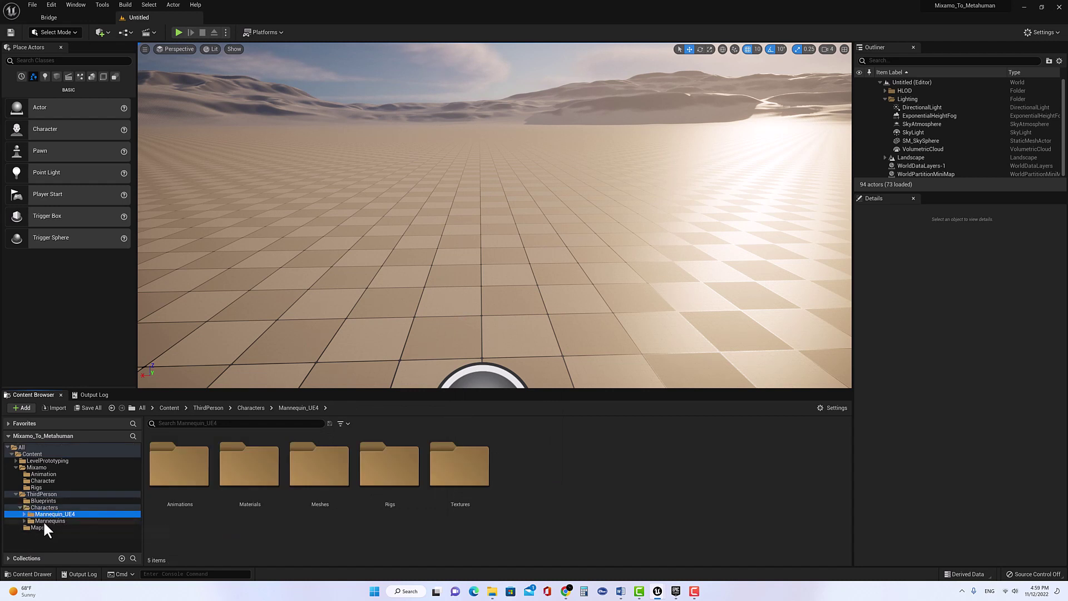
pyautogui.click(24, 520)
pyautogui.scroll(-1, 69, 520)
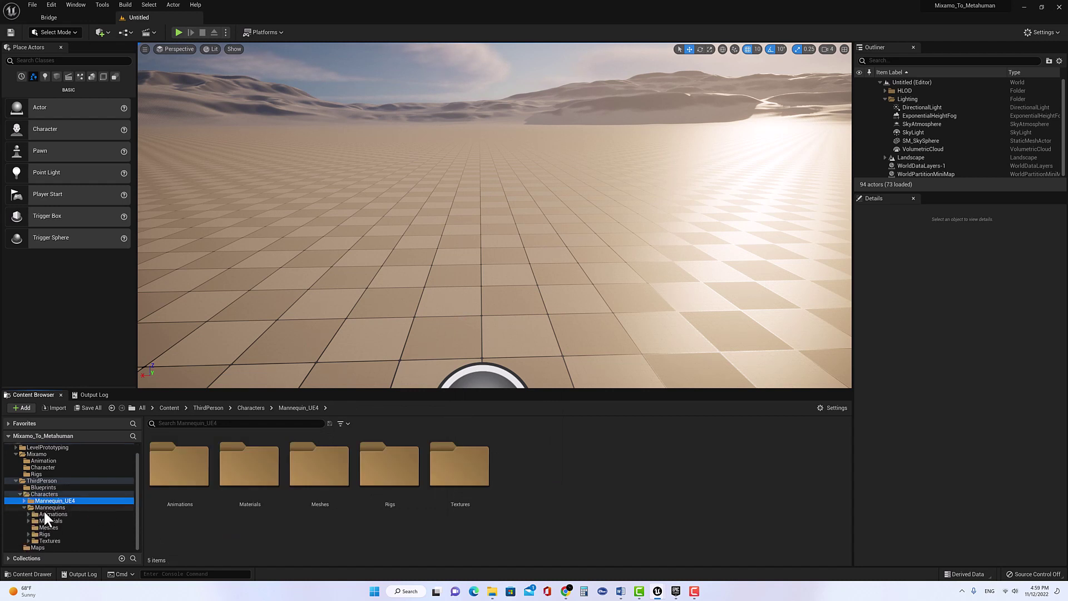
pyautogui.click(62, 513)
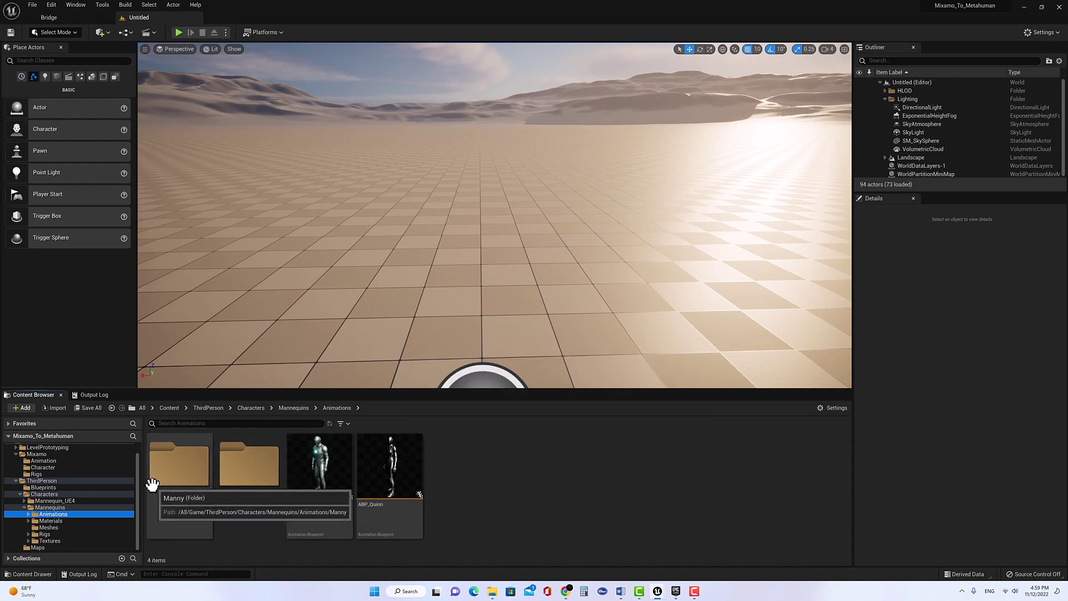
# Open Duplicate and Retarget for the Mannequin_UE4 Swing_To_Land animation.
pyautogui.click(24, 500)
pyautogui.click(55, 507)
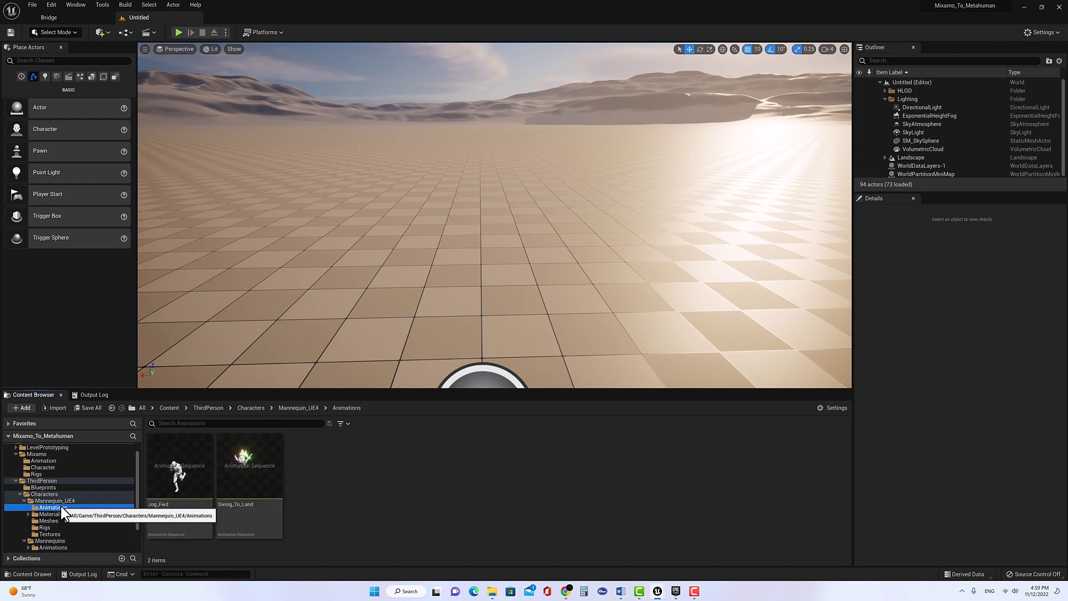
pyautogui.rightClick(236, 478)
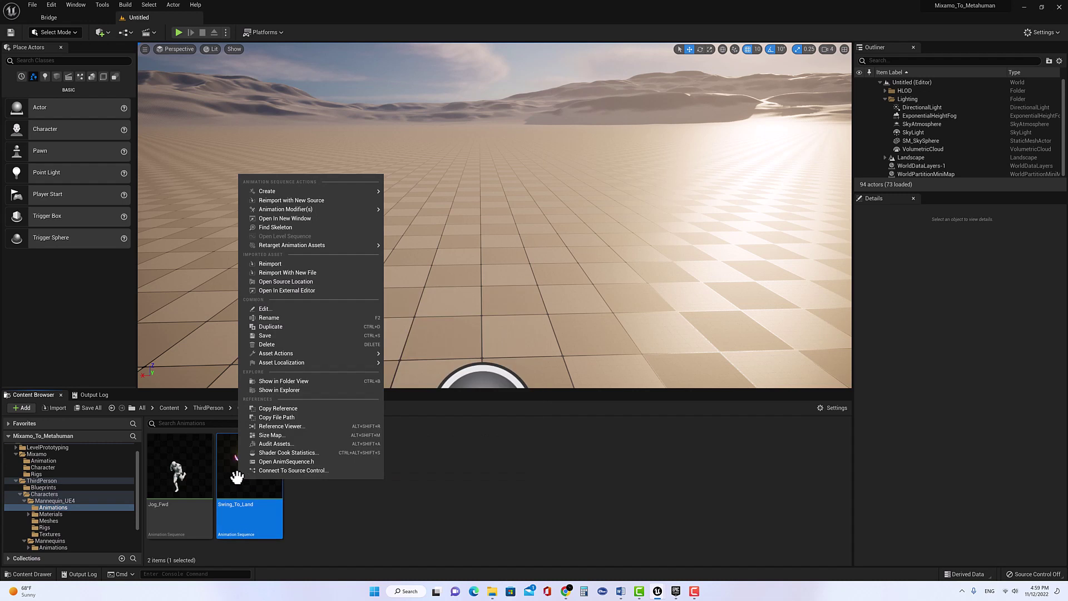
pyautogui.moveTo(374, 245)
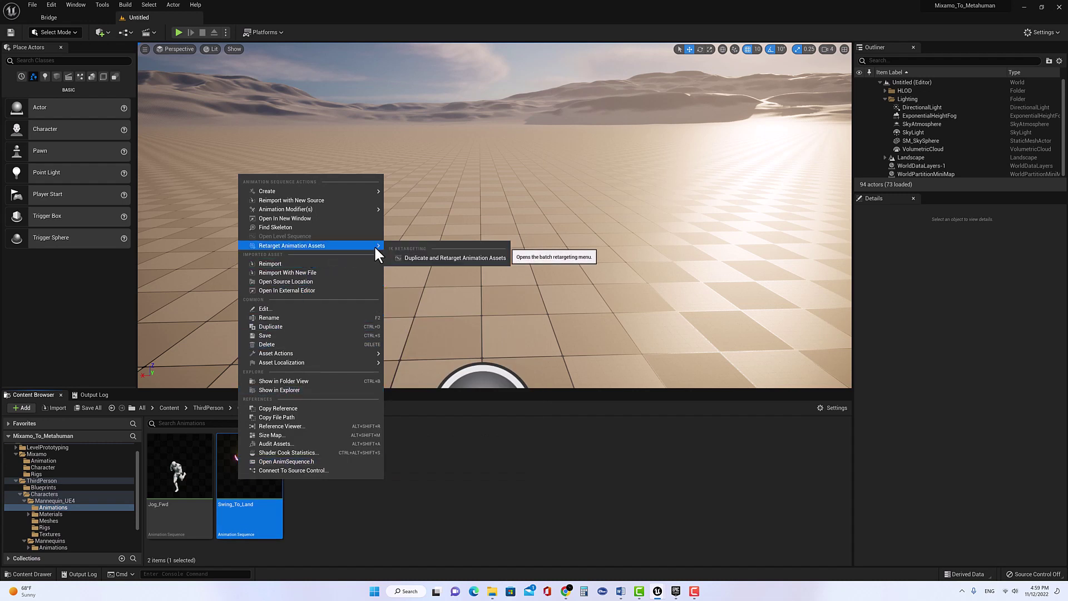
pyautogui.click(426, 257)
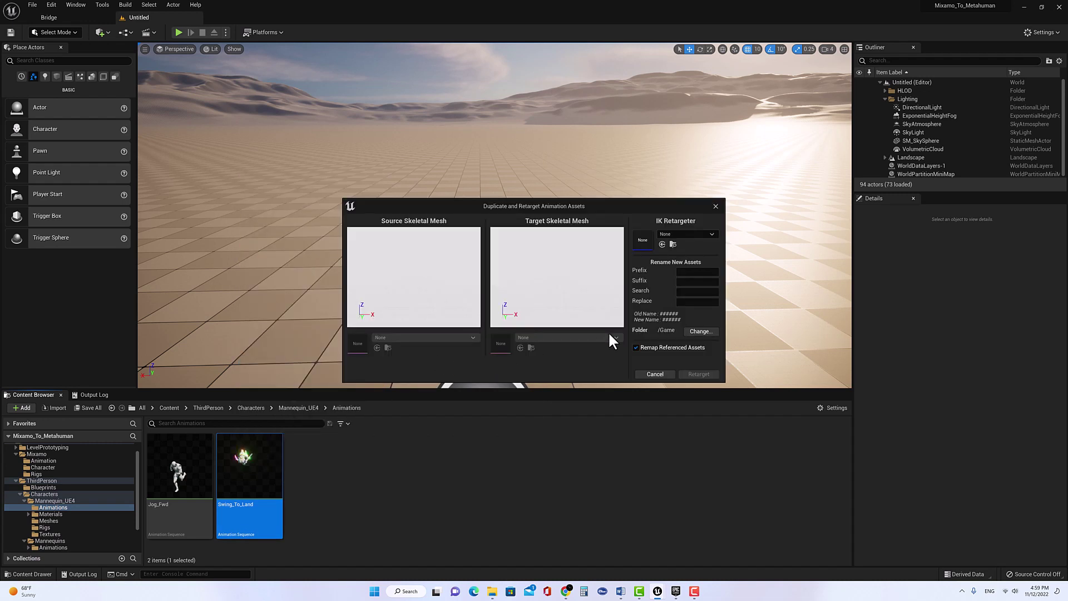
# Retarget it with RTG_UE4Manny_UE5Manny, outputting into Mannequins/Animations.
pyautogui.click(715, 235)
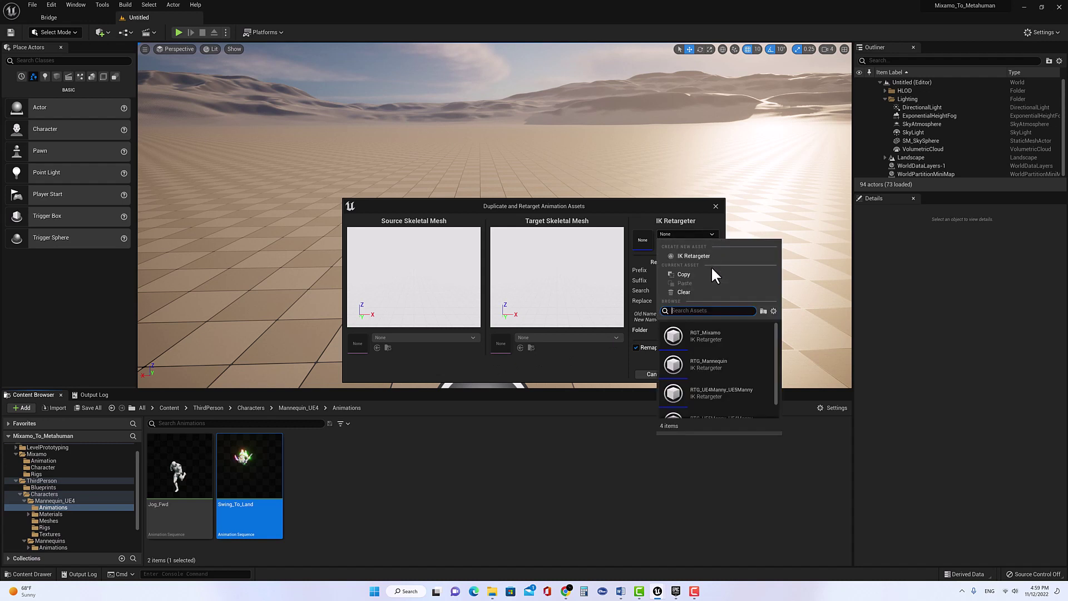
pyautogui.scroll(-1, 704, 379)
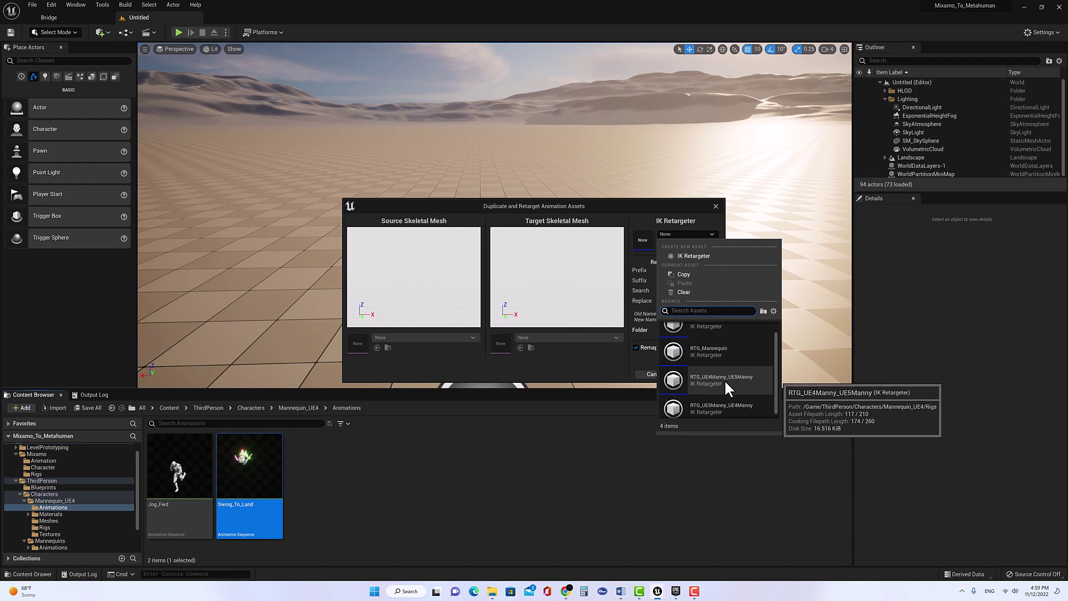
pyautogui.click(725, 380)
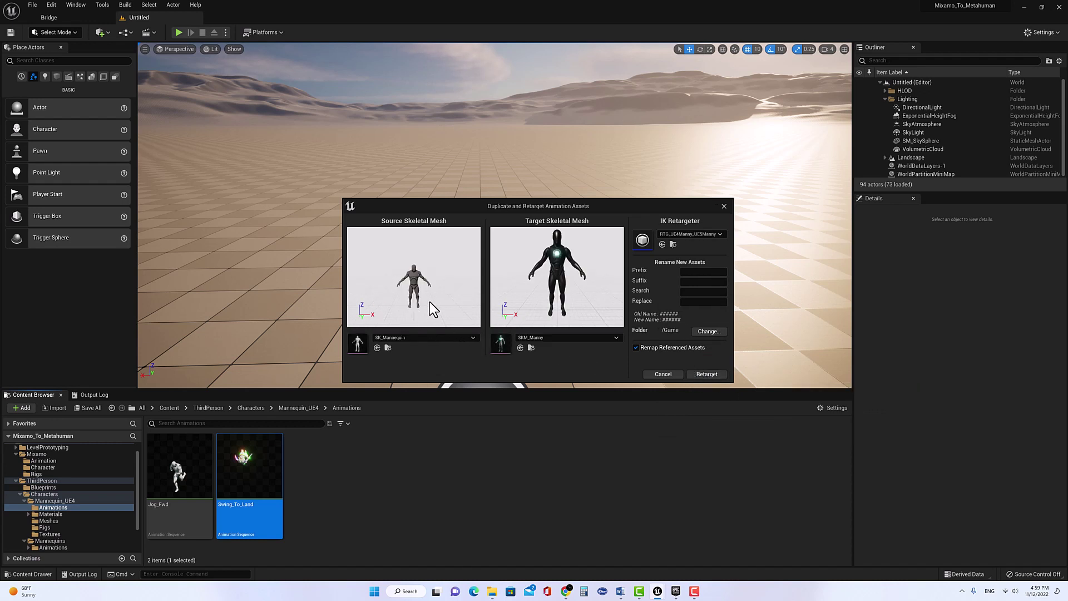
pyautogui.click(718, 329)
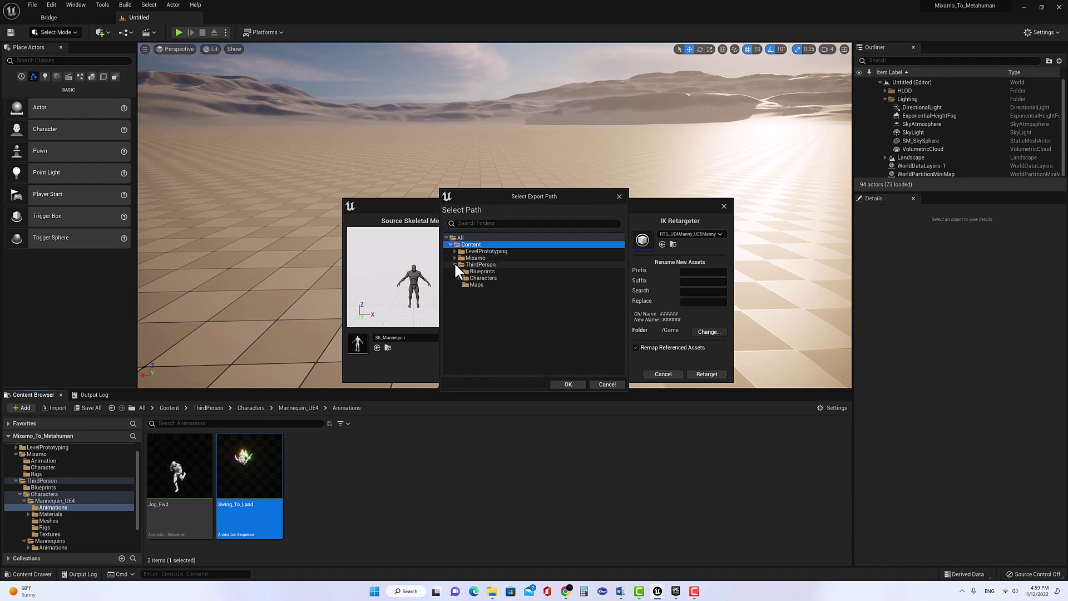
pyautogui.click(458, 277)
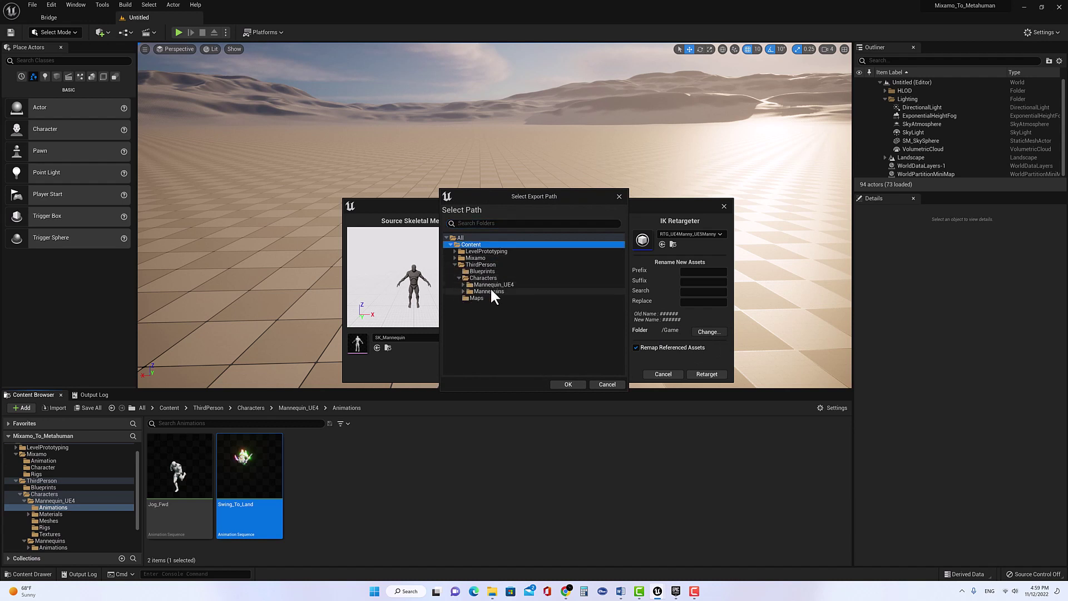
pyautogui.click(490, 292)
pyautogui.click(464, 291)
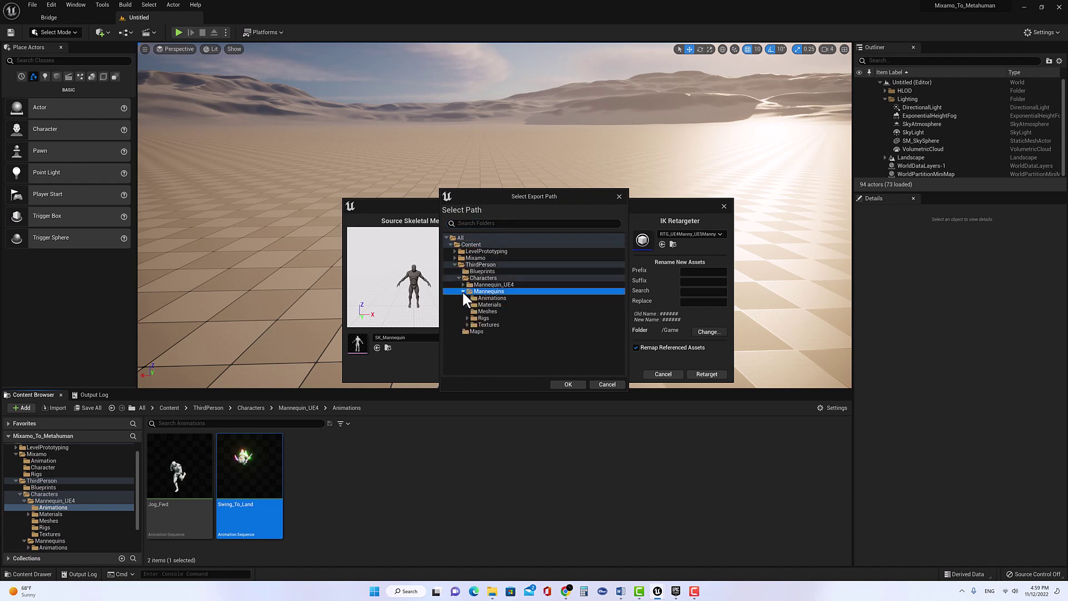
pyautogui.click(487, 298)
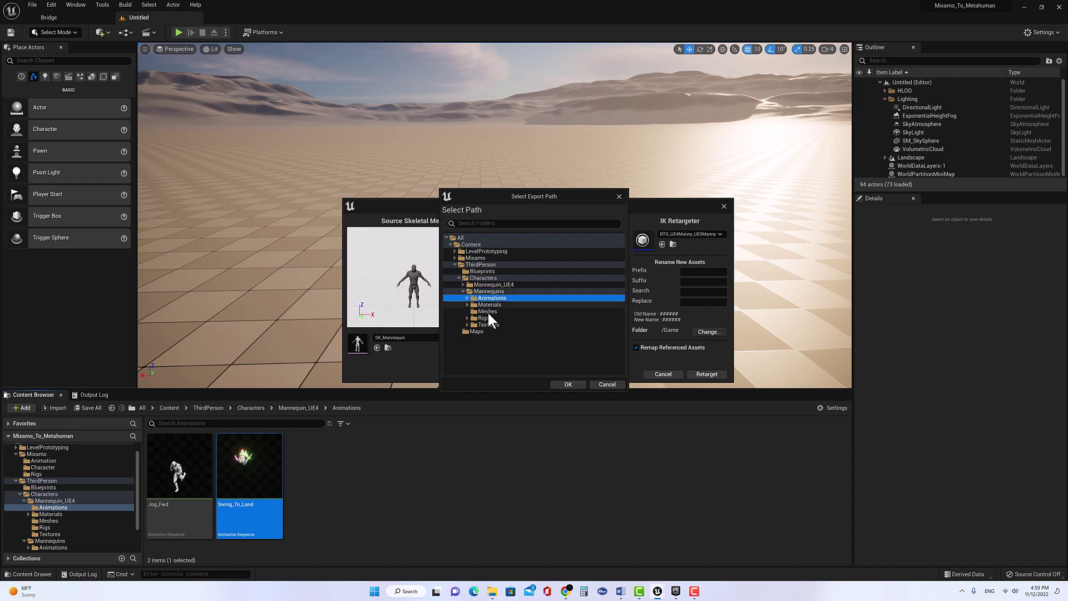
pyautogui.click(571, 384)
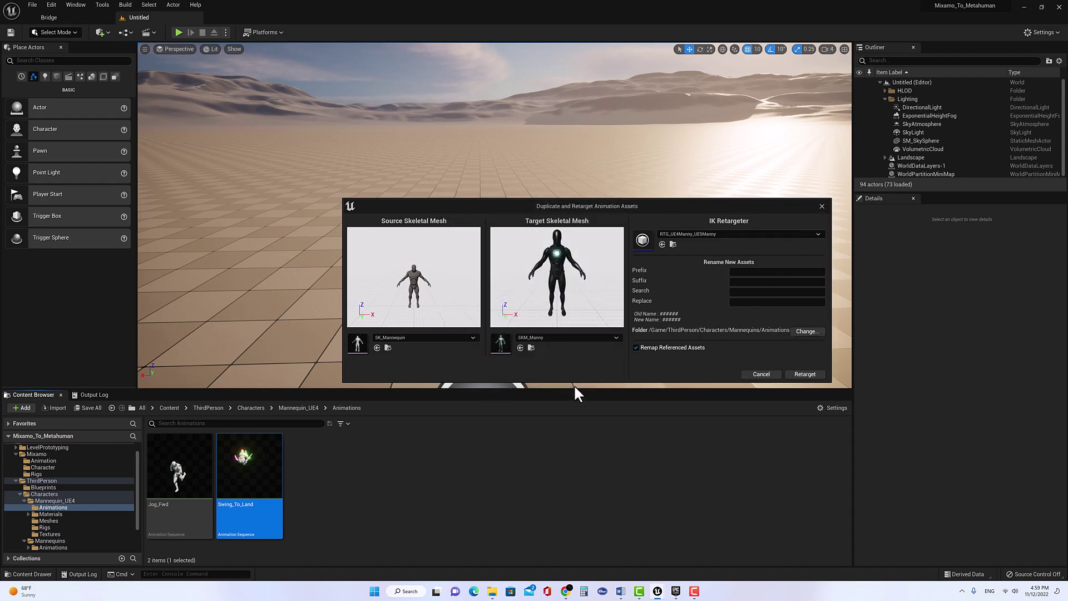
pyautogui.click(806, 375)
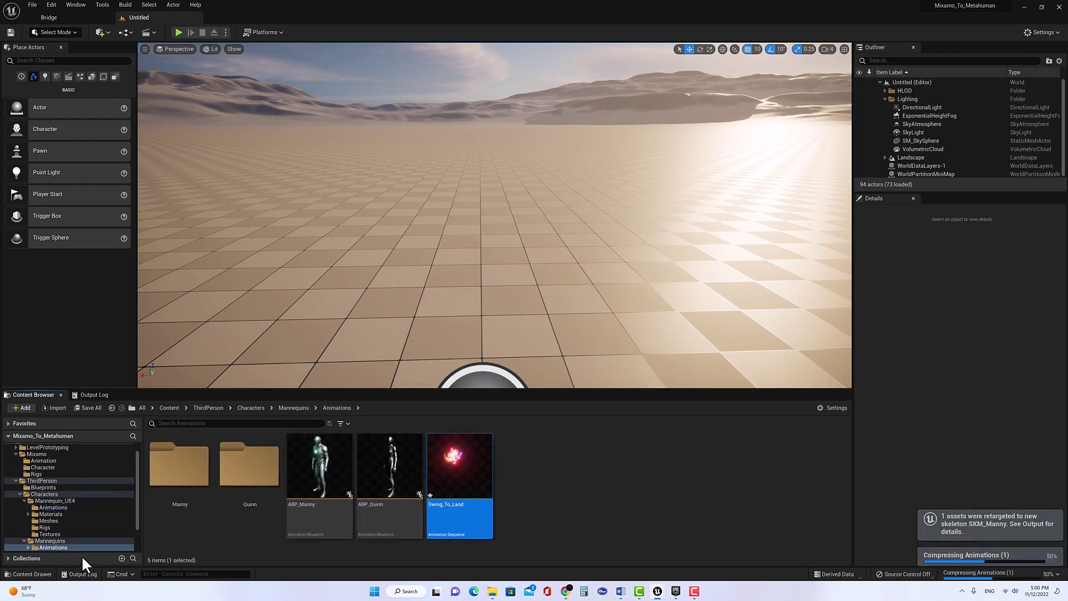
# Play the SKM_Manny Swing_To_Land in the animation editor, then save the asset.
pyautogui.doubleClick(462, 477)
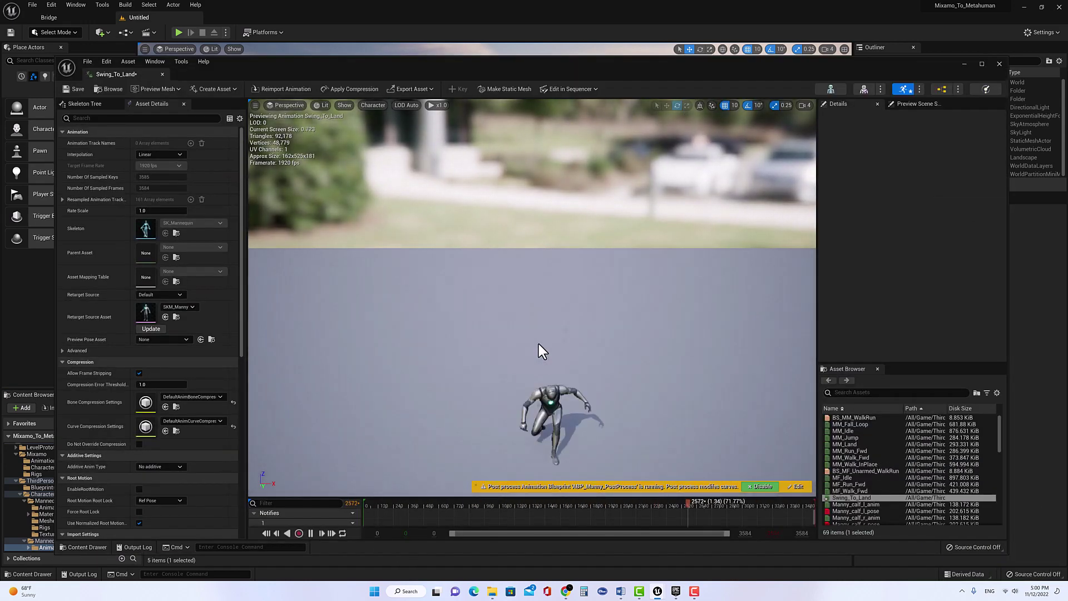
pyautogui.moveTo(539, 343)
pyautogui.mouseDown()
pyautogui.moveTo(512, 328)
pyautogui.moveTo(544, 344)
pyautogui.mouseUp()
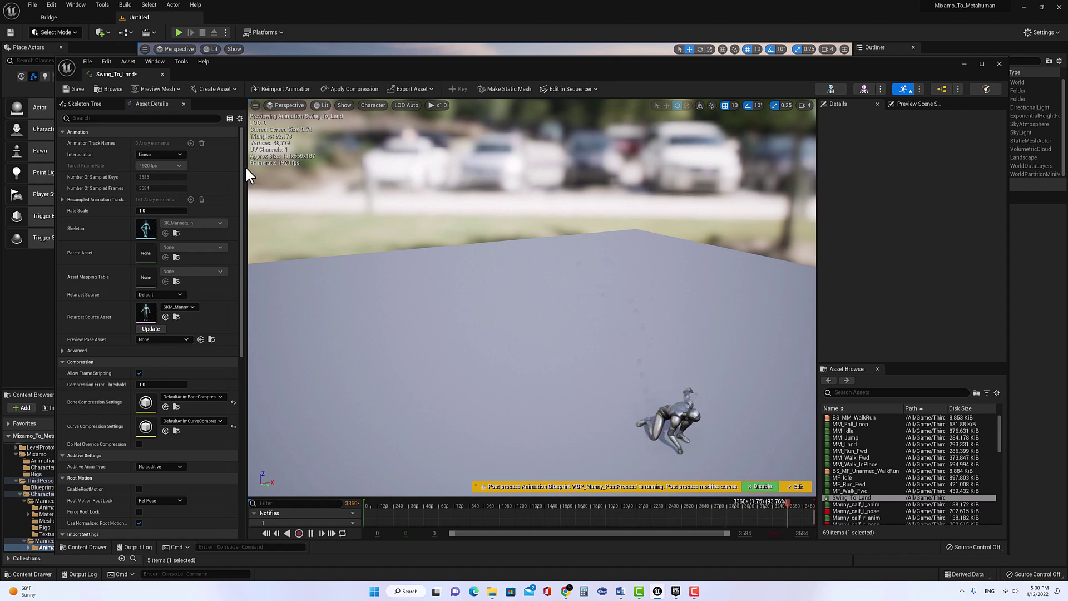
pyautogui.click(999, 63)
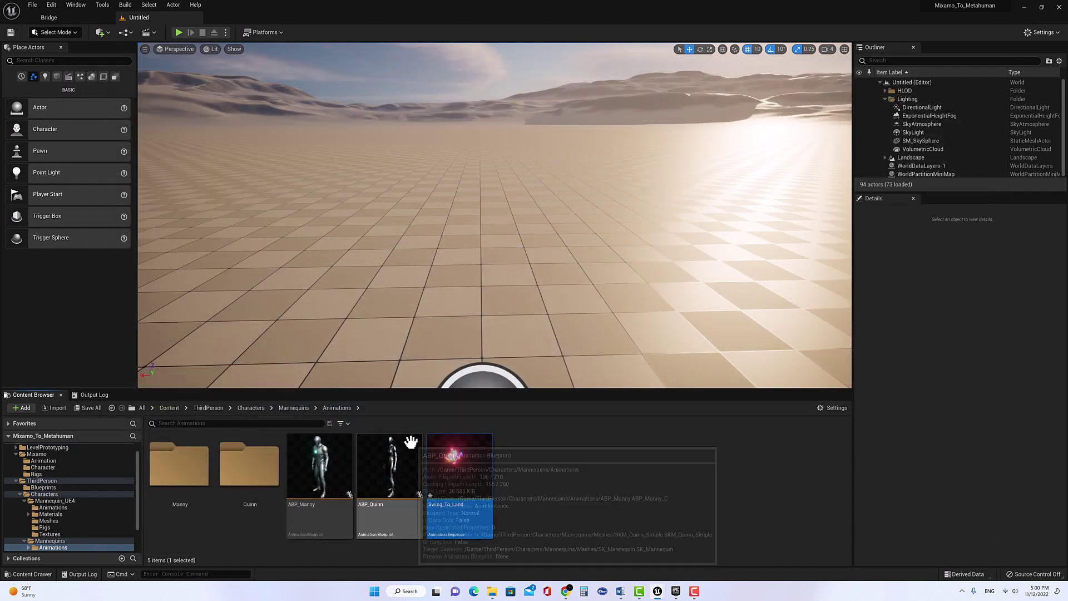
pyautogui.click(92, 407)
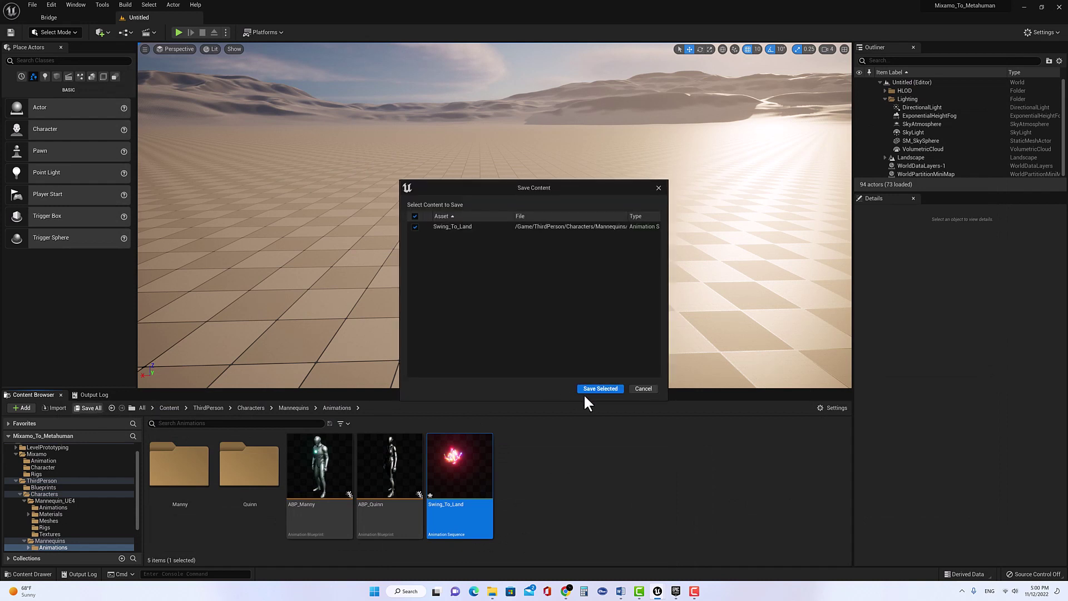
pyautogui.click(607, 389)
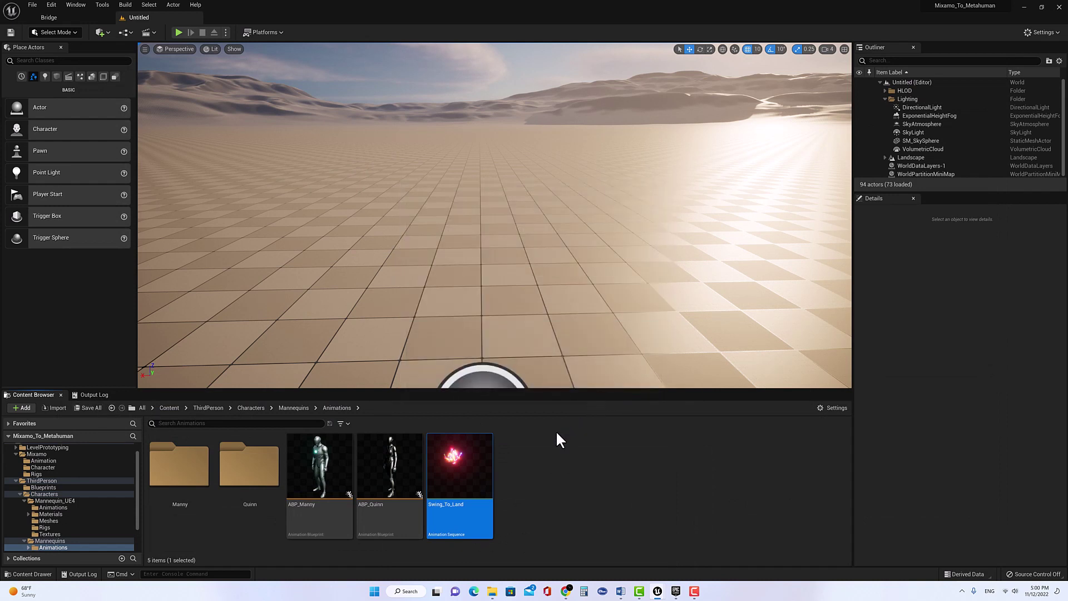
# Collapse the ThirdPerson, Mixamo and Content folders in the Content Browser tree.
pyautogui.click(15, 480)
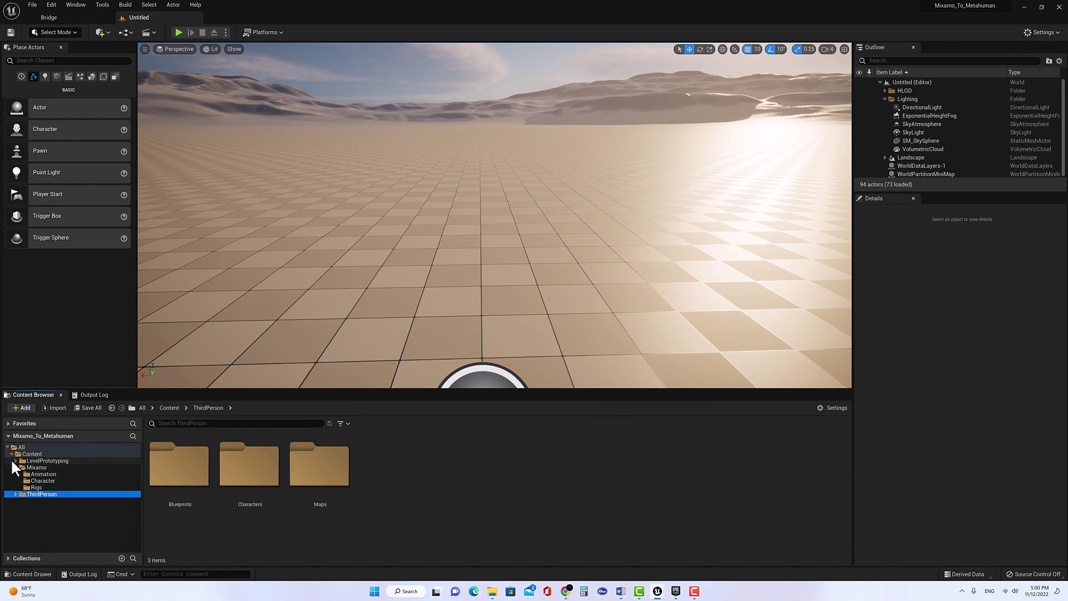
pyautogui.click(15, 466)
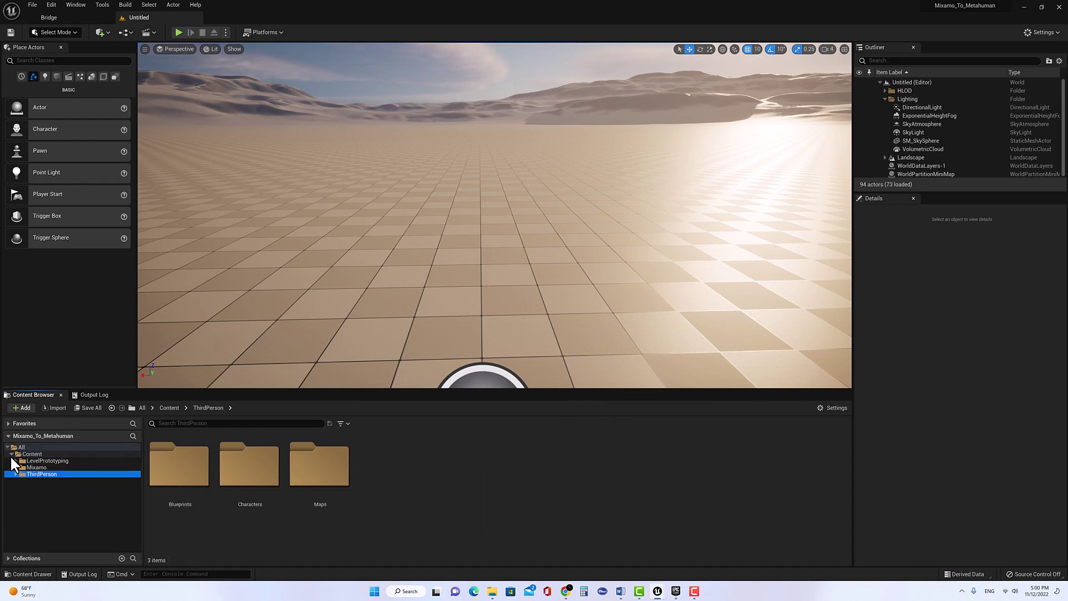
pyautogui.click(11, 454)
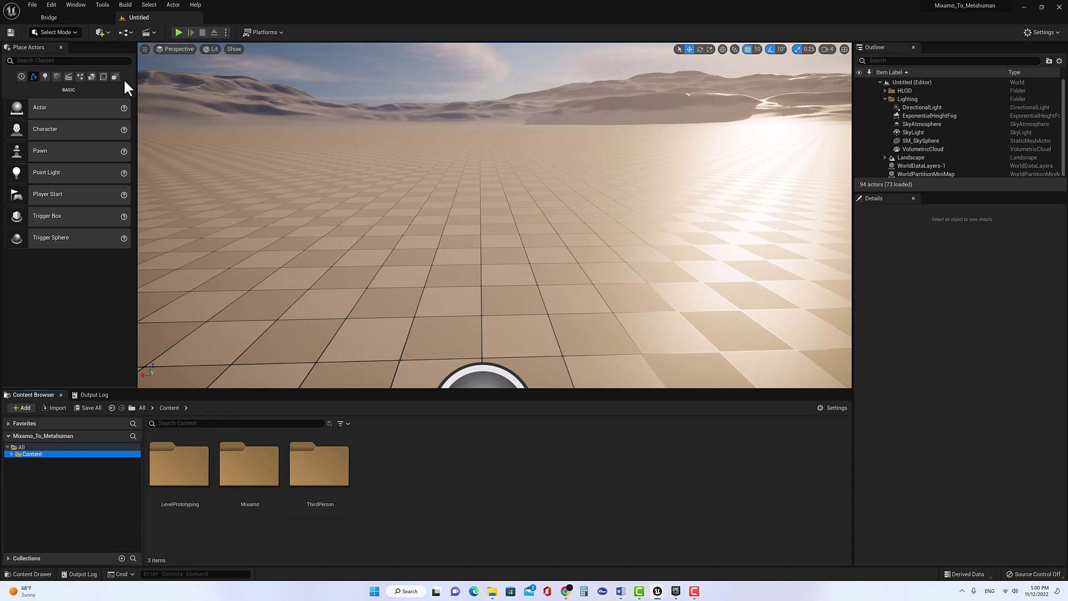
# Open Quixel Bridge and export Mustafa from My MetaHumans into the project.
pyautogui.click(108, 32)
pyautogui.click(118, 60)
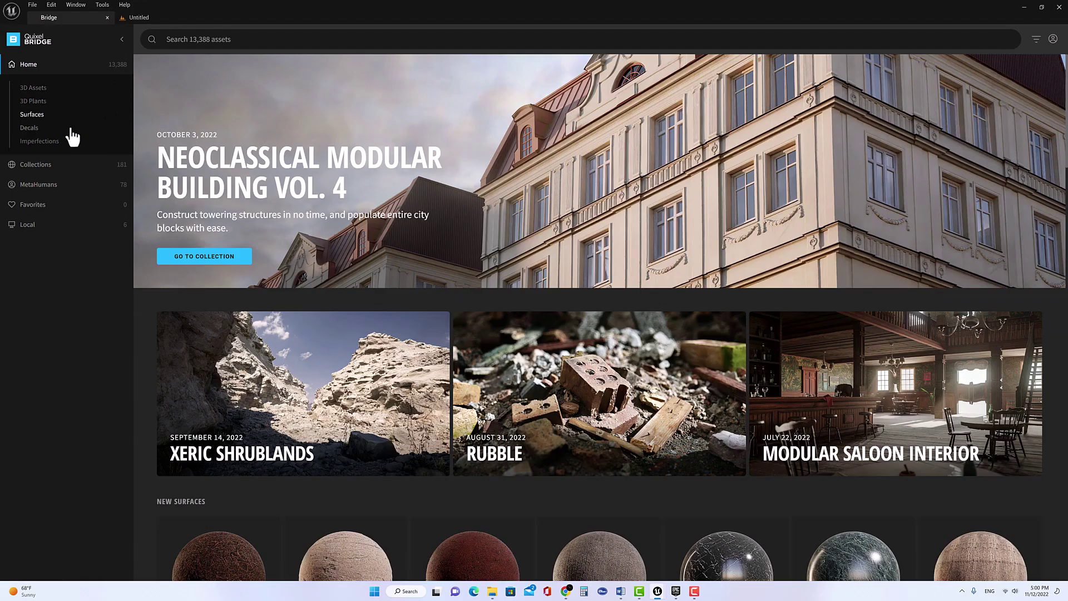
pyautogui.click(49, 186)
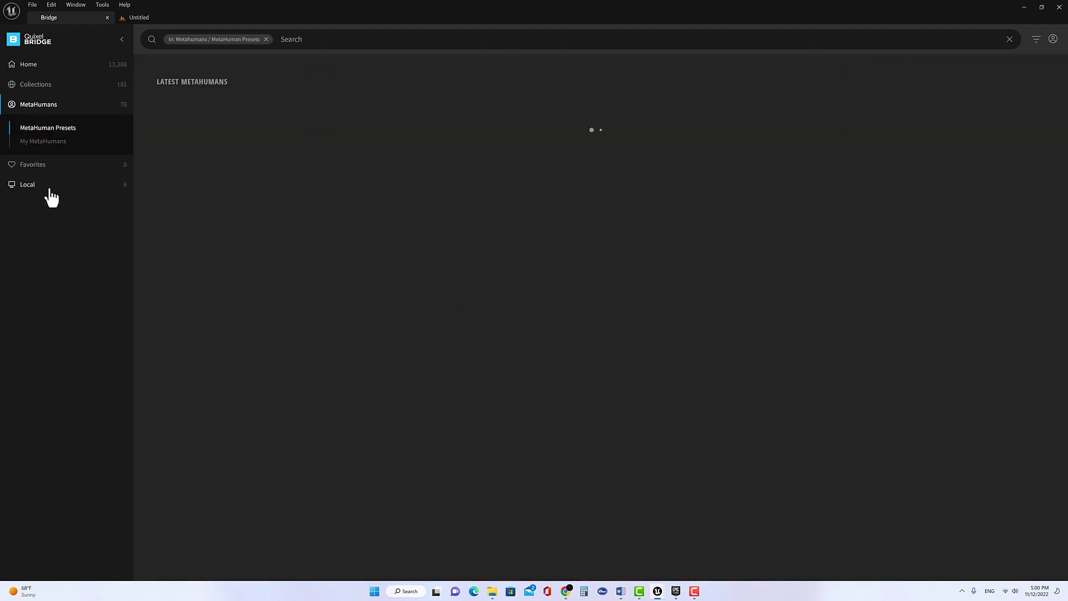
pyautogui.click(60, 146)
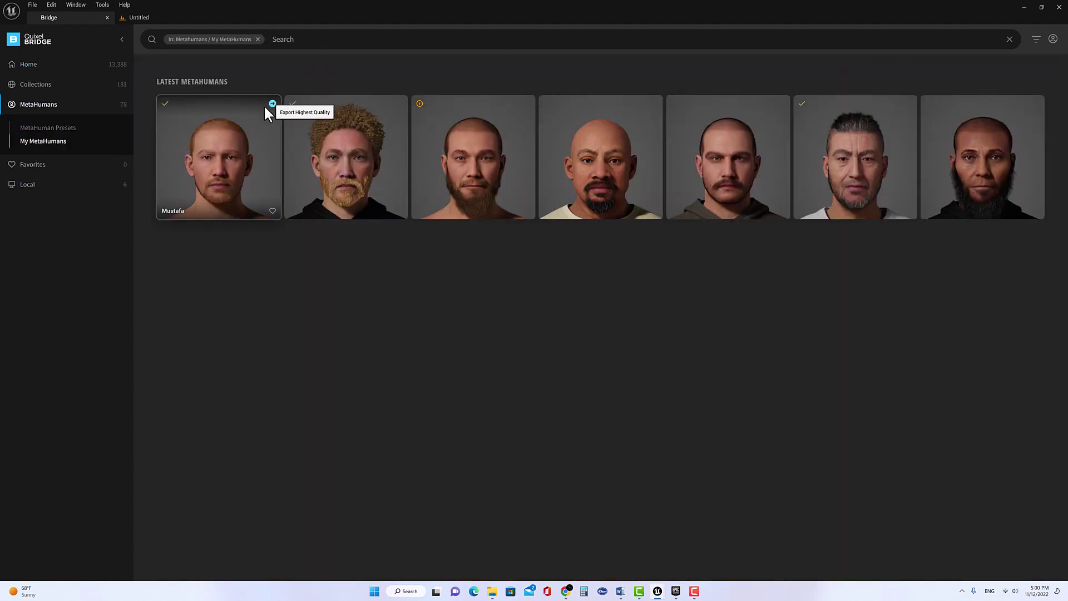
pyautogui.click(272, 104)
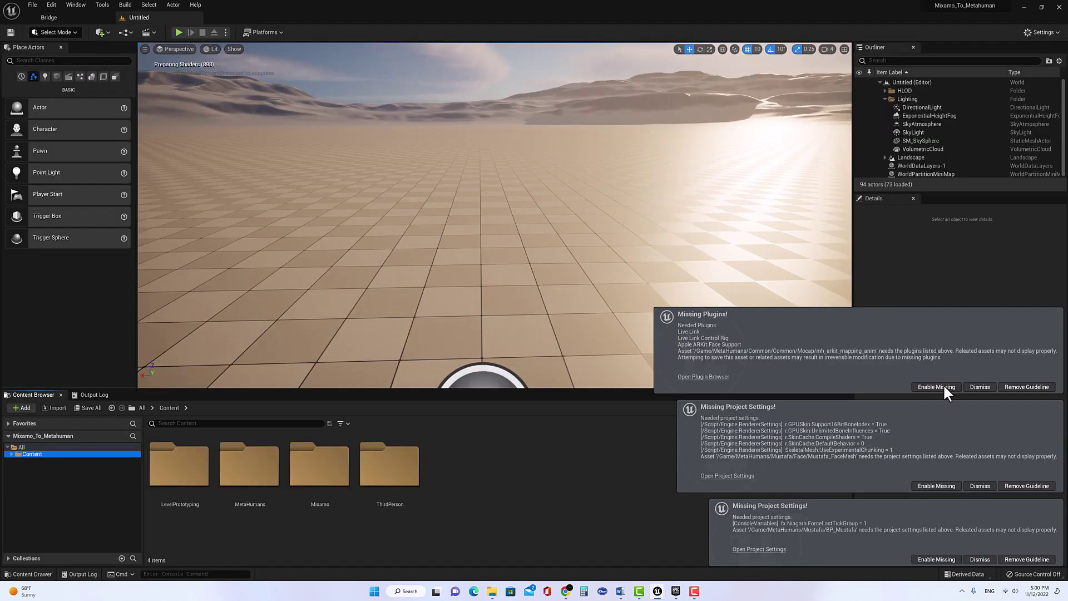
# Enable Mustafa's missing plugins and project settings, then Save All and restart.
pyautogui.click(944, 387)
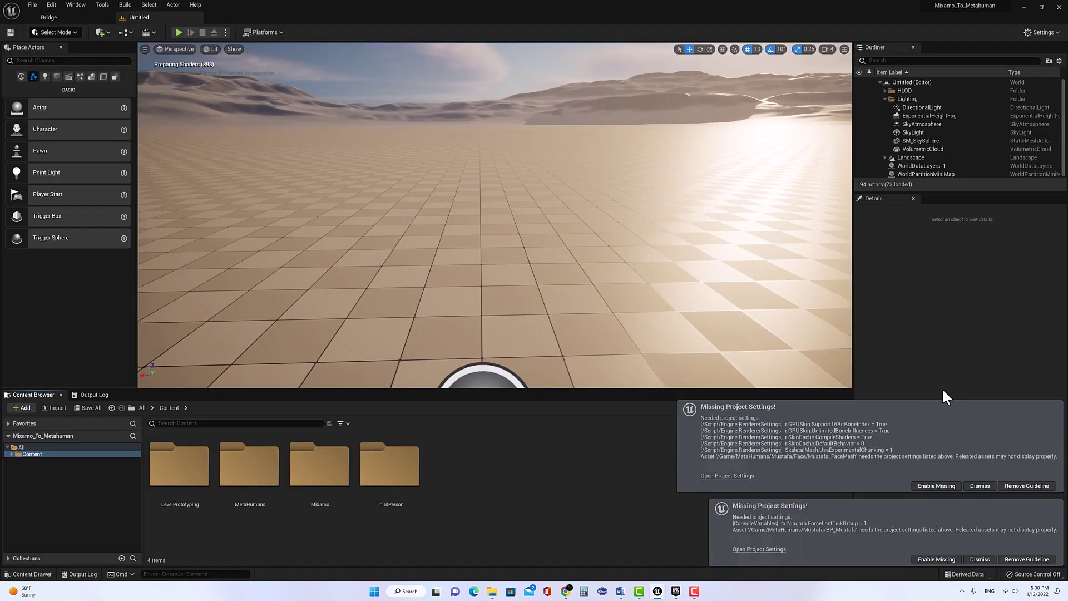
pyautogui.click(941, 486)
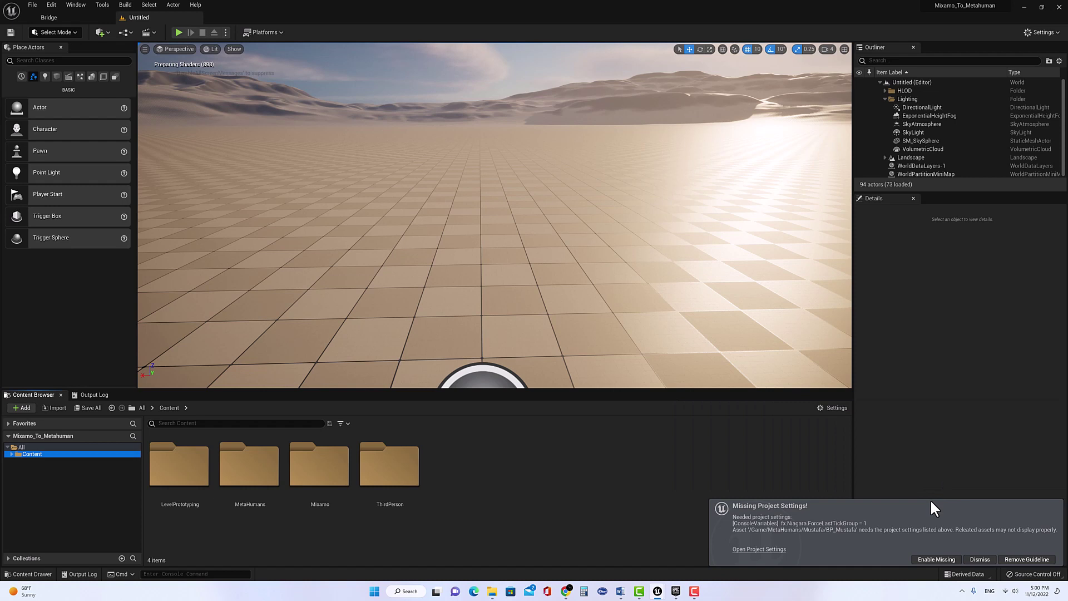
pyautogui.click(937, 560)
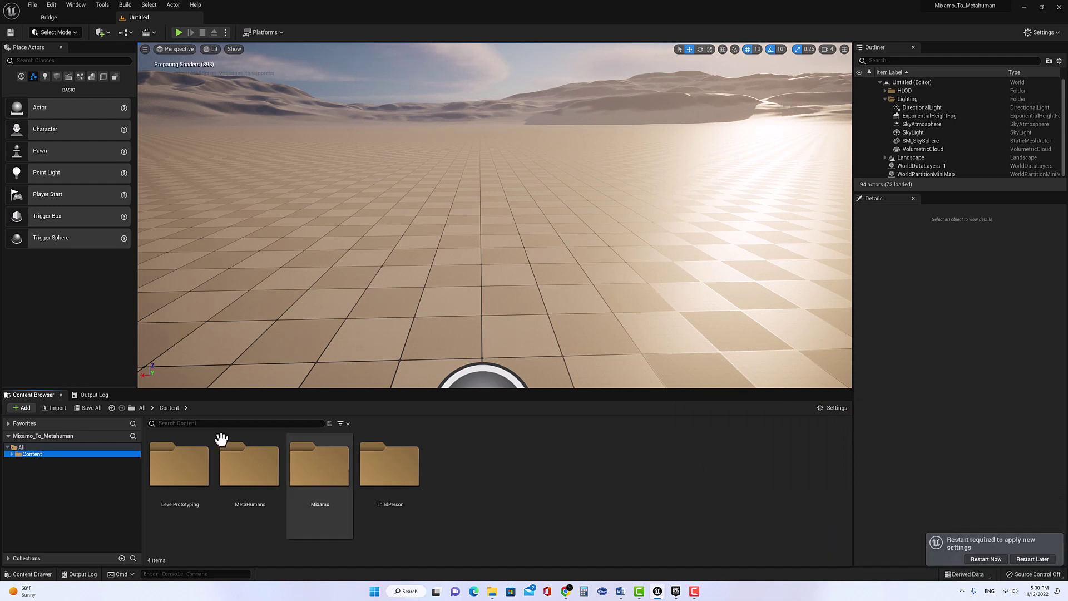
pyautogui.click(97, 407)
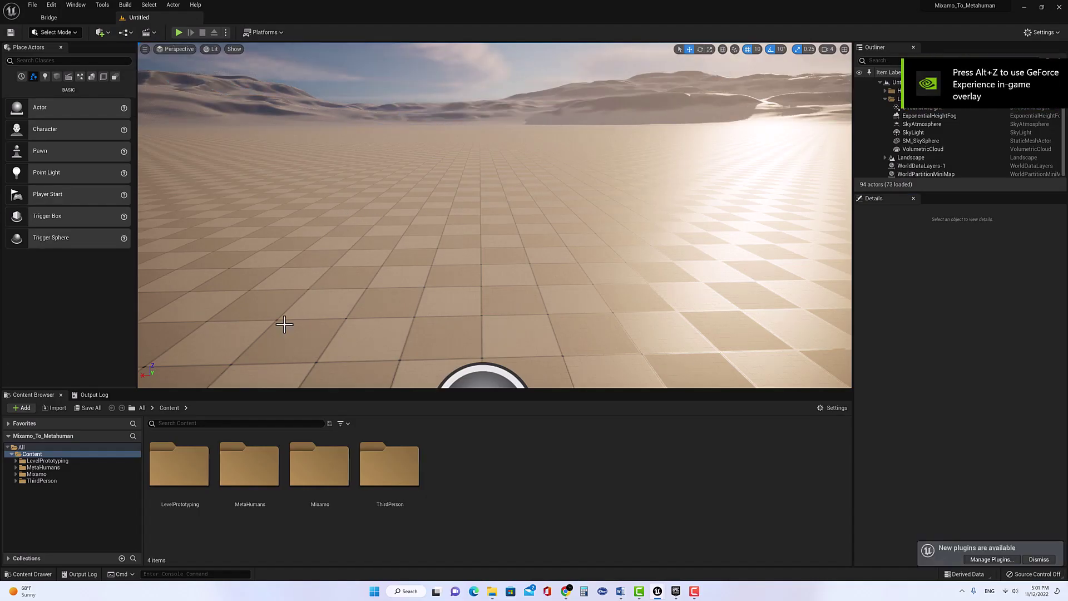
# Open the BP_Mustafa blueprint from Content/MetaHumans/Mustafa.
pyautogui.click(15, 467)
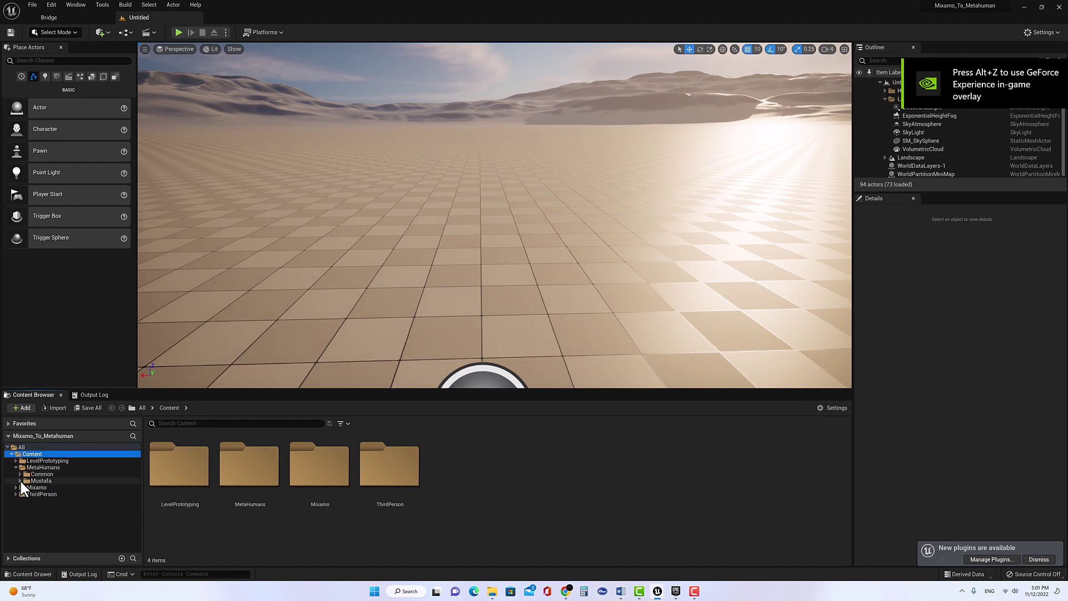
pyautogui.click(19, 481)
pyautogui.click(38, 482)
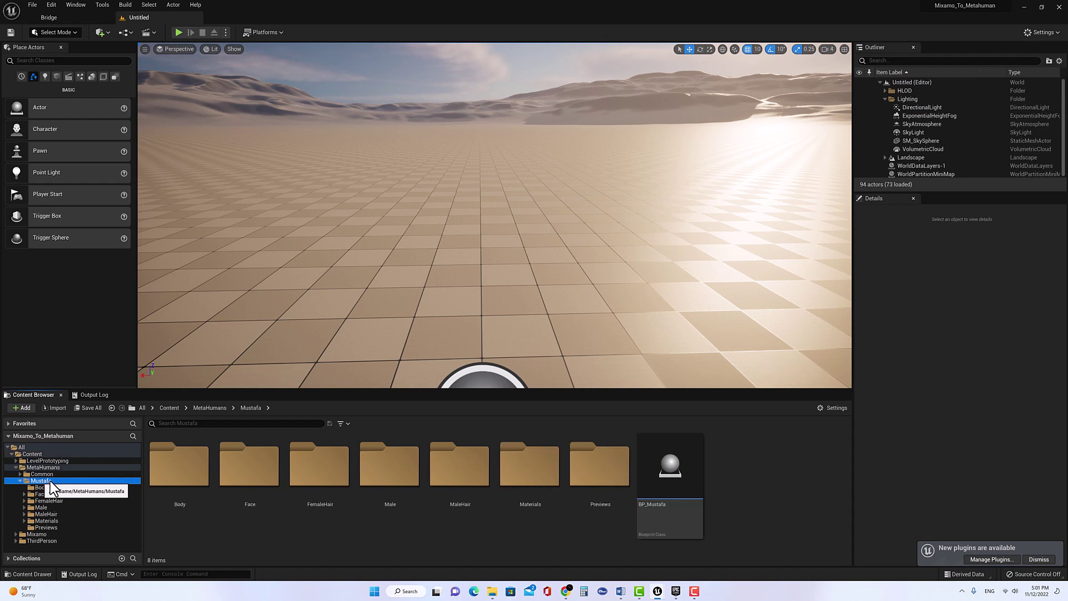
pyautogui.click(673, 475)
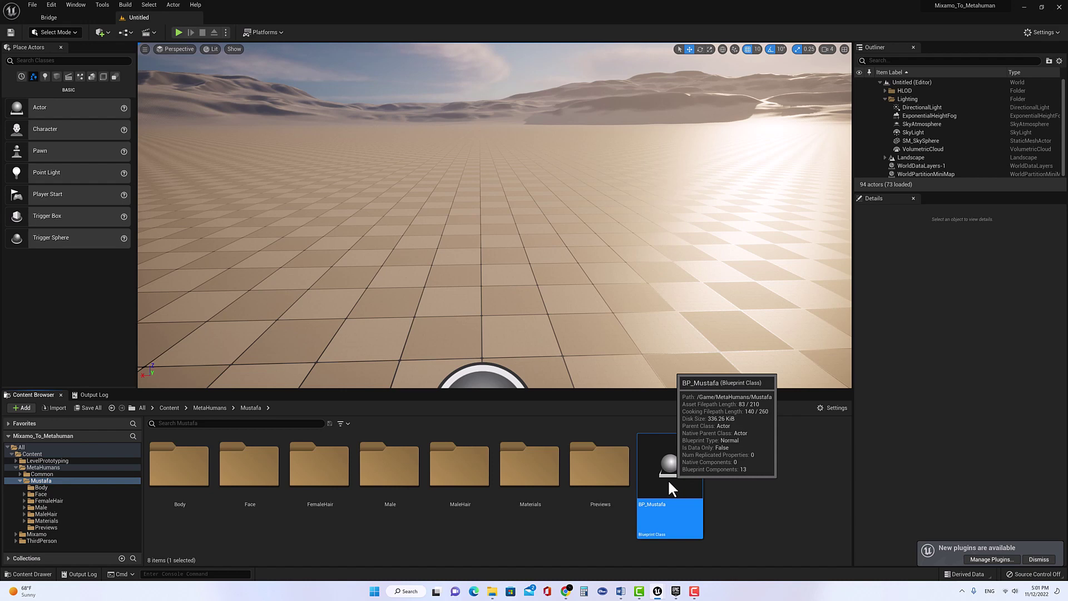
pyautogui.doubleClick(669, 481)
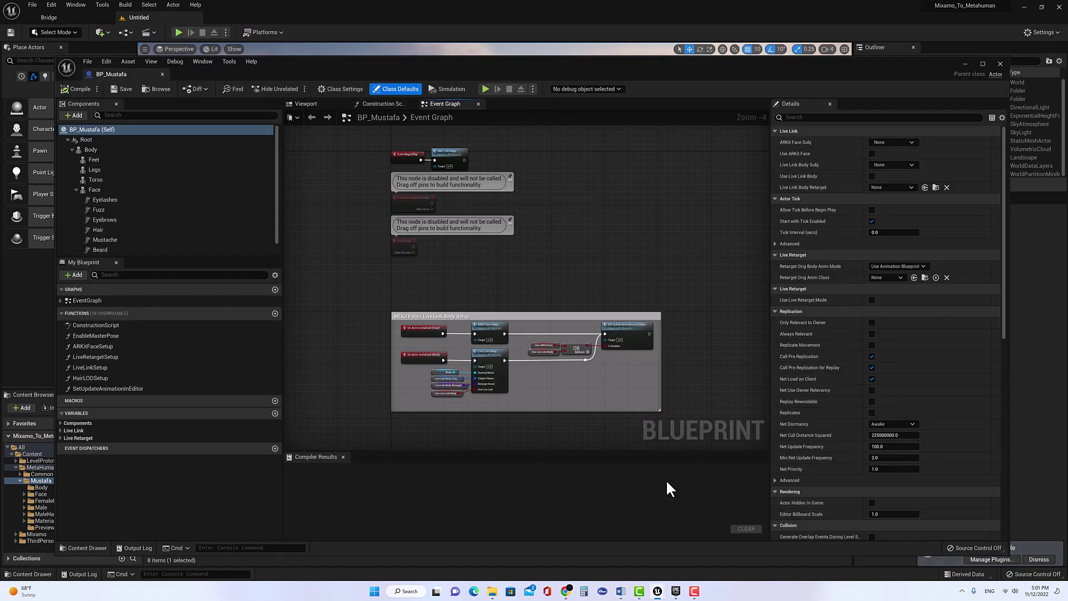
# Select the Body component and zoom and orbit the Viewport preview around Mustafa's head and chest.
pyautogui.click(118, 151)
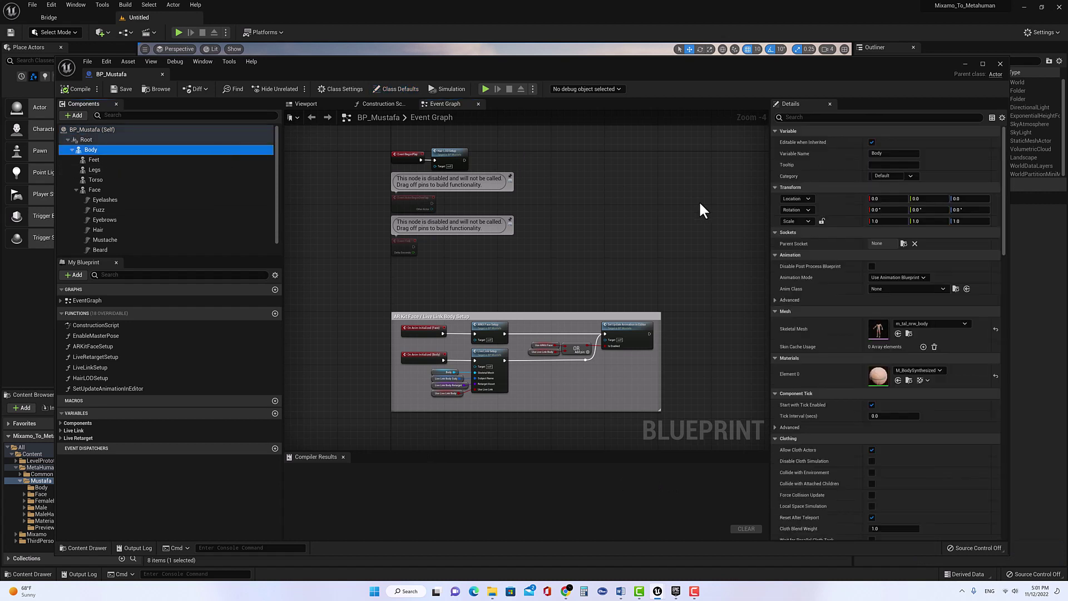
pyautogui.click(306, 104)
pyautogui.scroll(6, 589, 255)
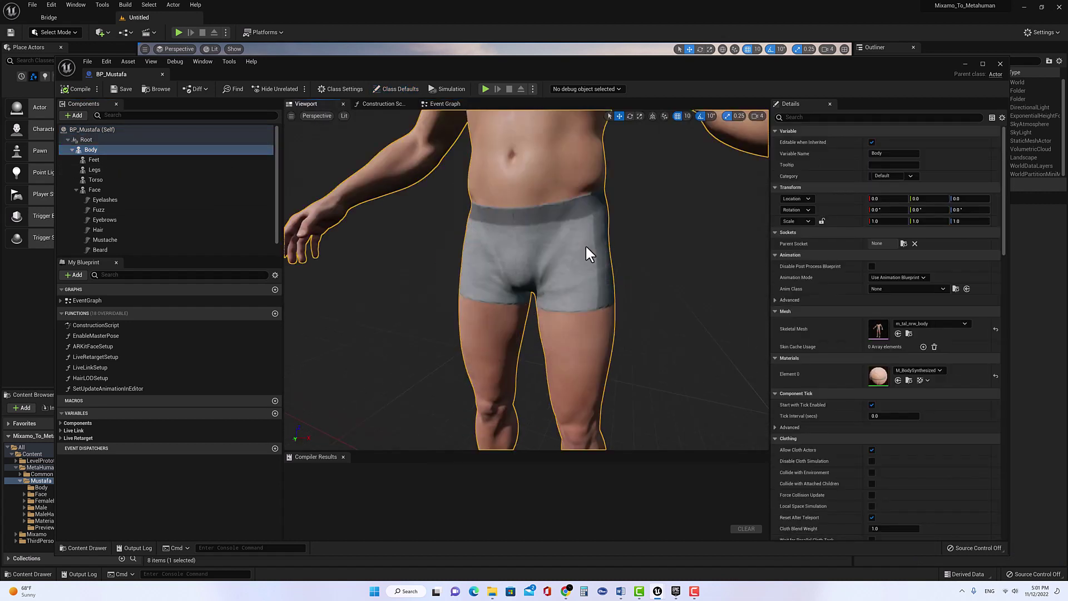
pyautogui.scroll(-5, 589, 254)
pyautogui.moveTo(621, 217); pyautogui.dragTo(620, 217, button='right')
pyautogui.scroll(5, 508, 250)
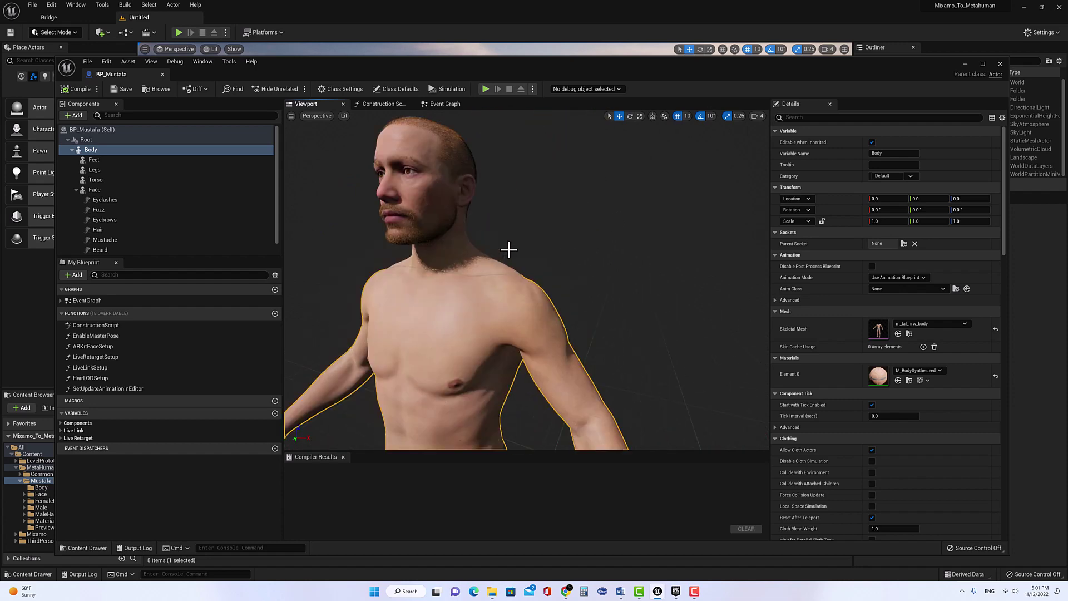
pyautogui.moveTo(527, 234); pyautogui.dragTo(528, 233, button='right')
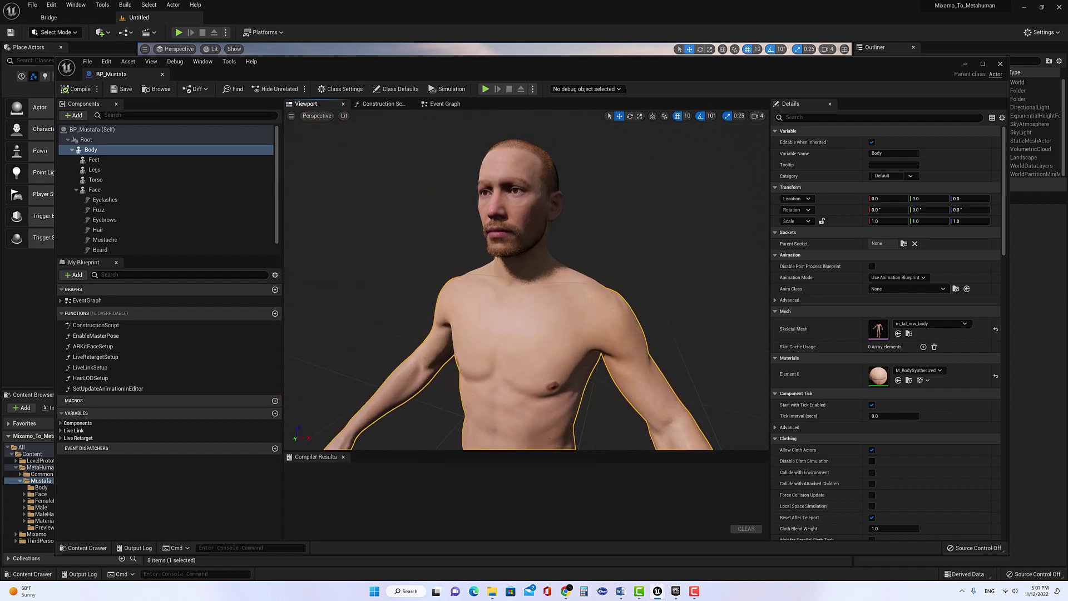
pyautogui.scroll(-5, 517, 214)
pyautogui.scroll(-3, 517, 225)
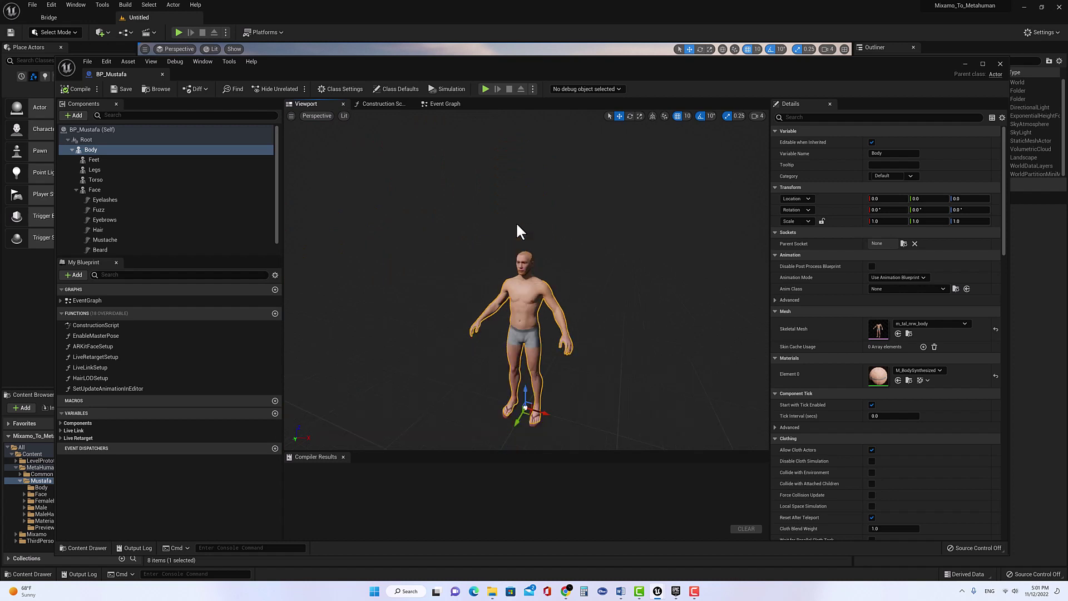
pyautogui.scroll(6, 520, 272)
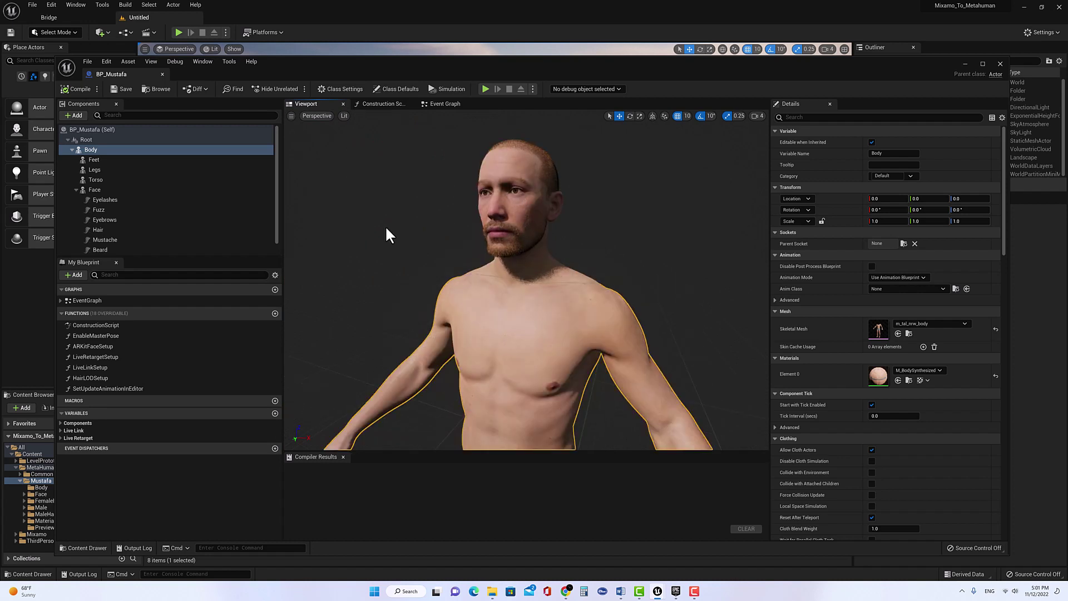
pyautogui.scroll(-1, 280, 210)
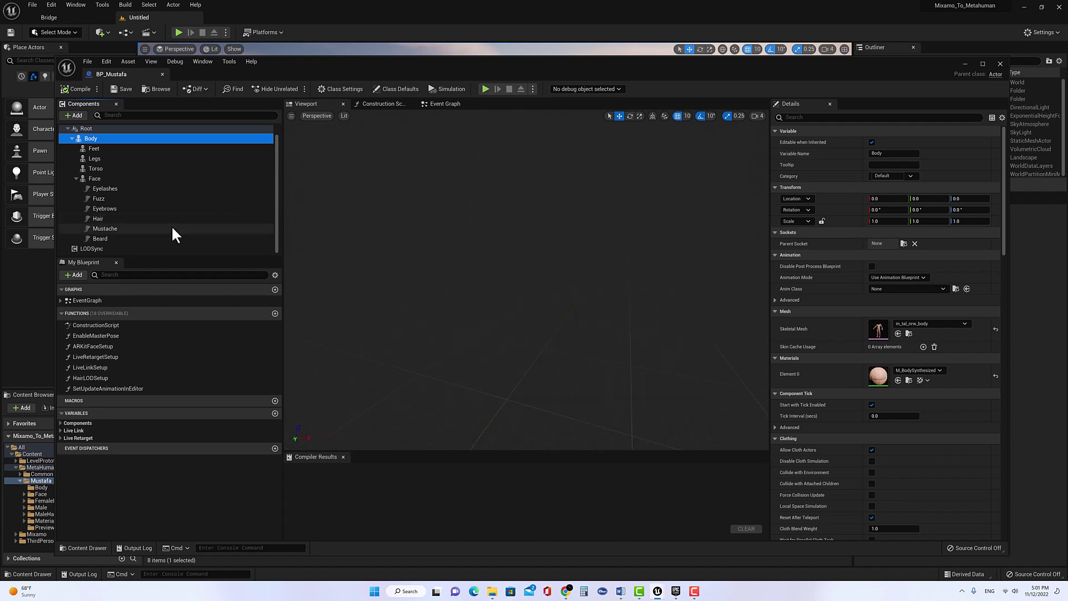
# Set LODSync's Forced LOD to 0 and compile BP_Mustafa.
pyautogui.click(110, 250)
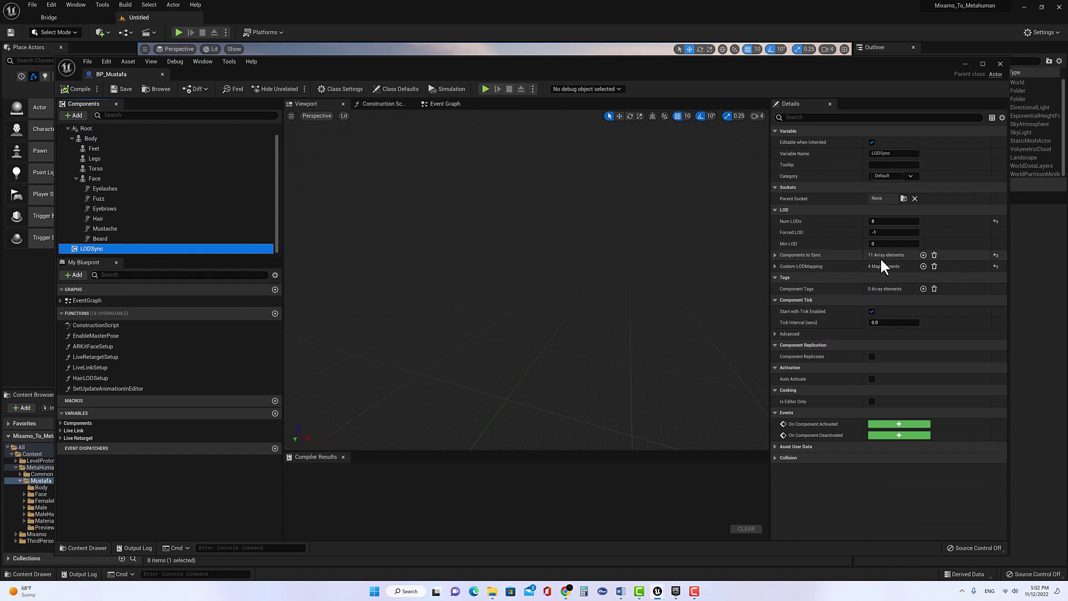
pyautogui.click(880, 233)
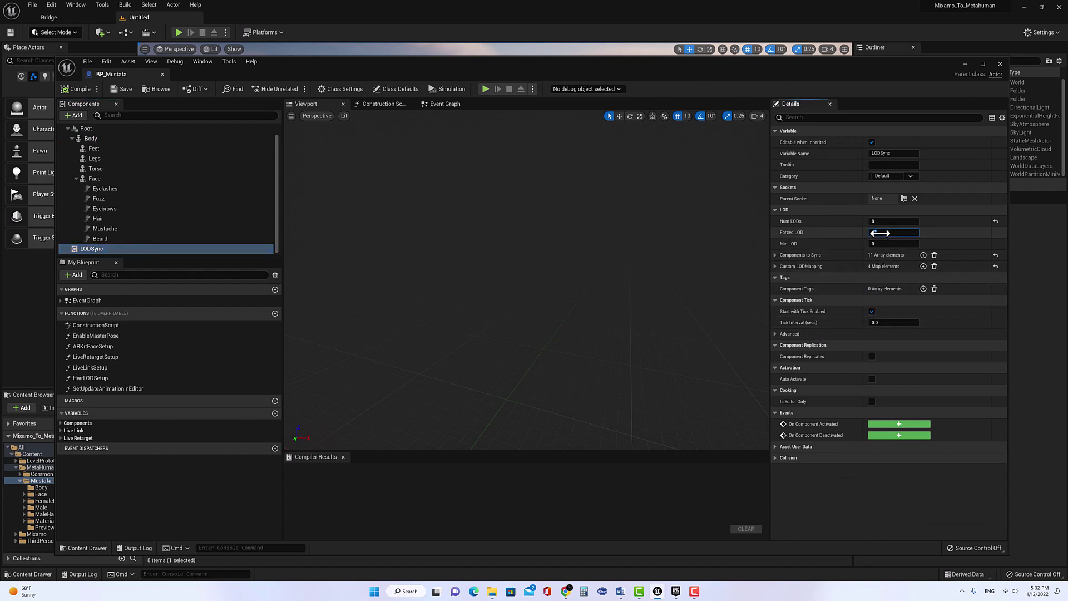
pyautogui.write('0')
pyautogui.press('Return')
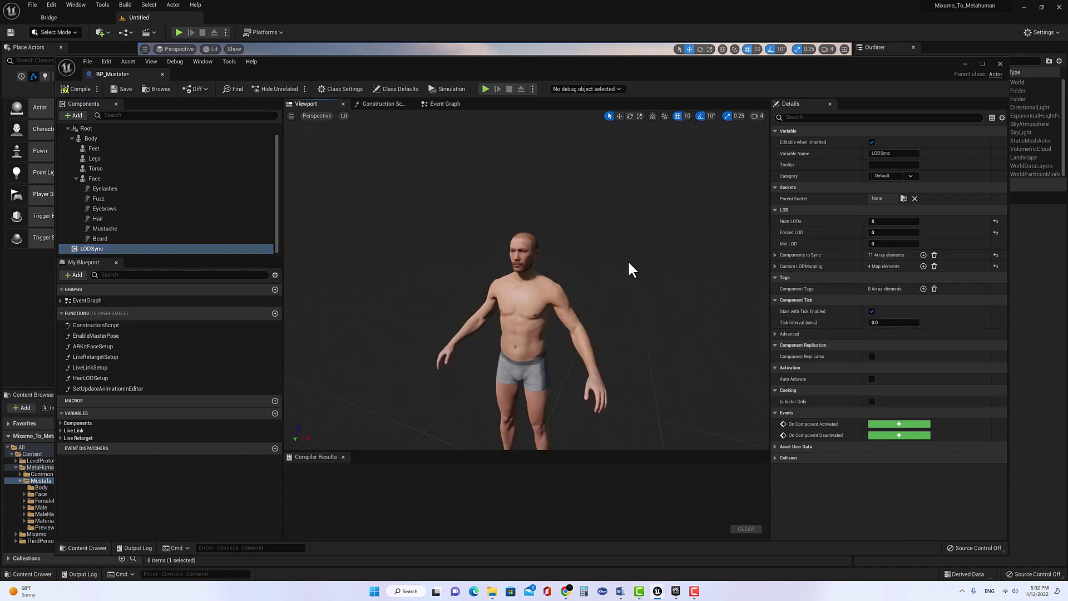
pyautogui.scroll(3, 628, 260)
pyautogui.scroll(-5, 627, 259)
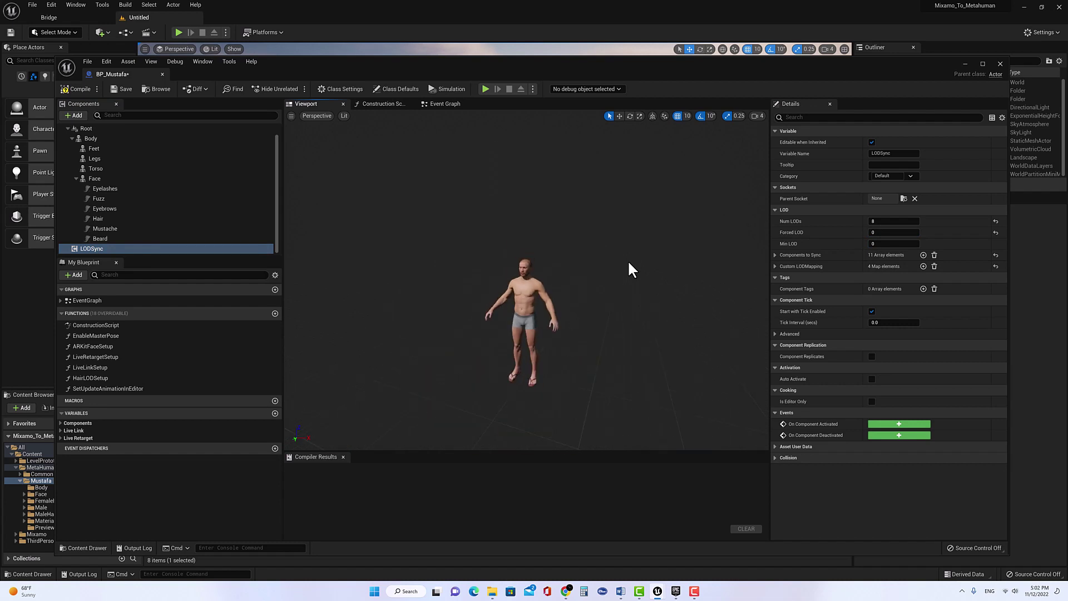
pyautogui.scroll(5, 628, 259)
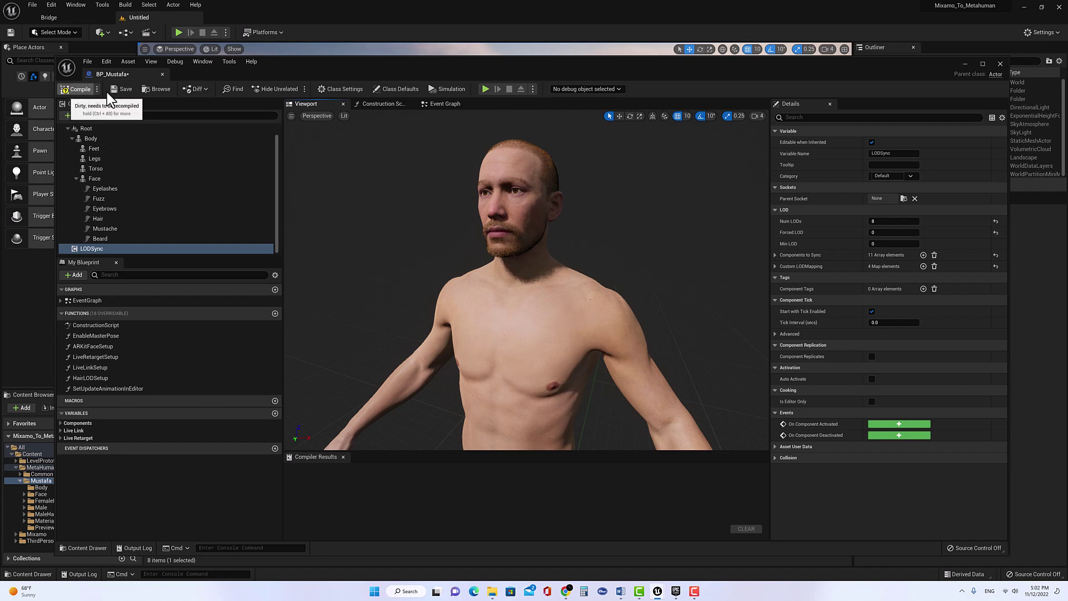
pyautogui.click(76, 89)
pyautogui.click(122, 89)
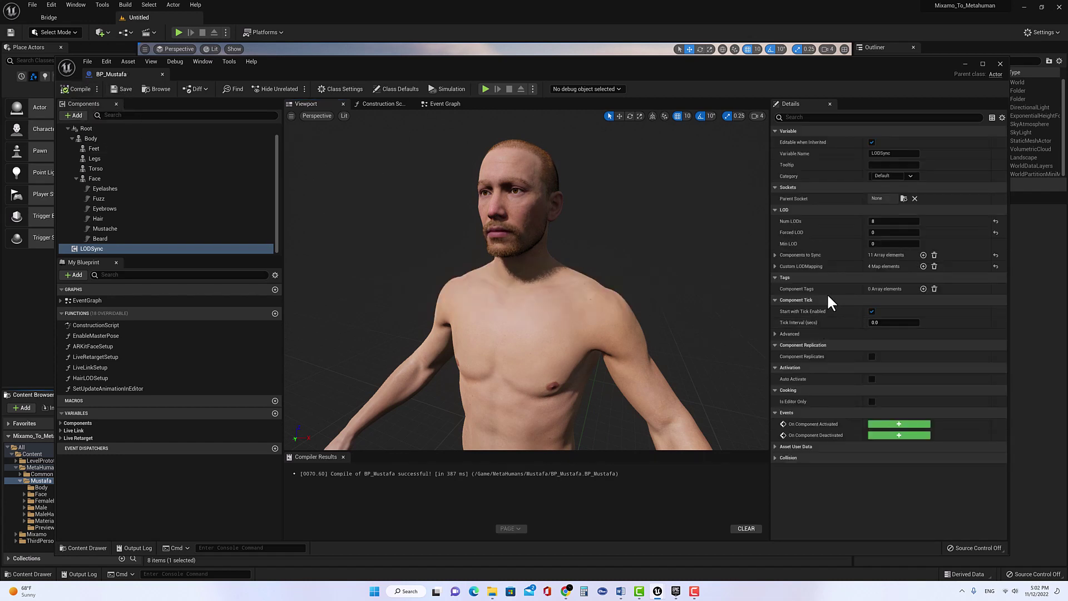
# Browse to the Body's skeletal mesh m_tal_nrw_body and close the Blueprint editor.
pyautogui.scroll(1, 185, 202)
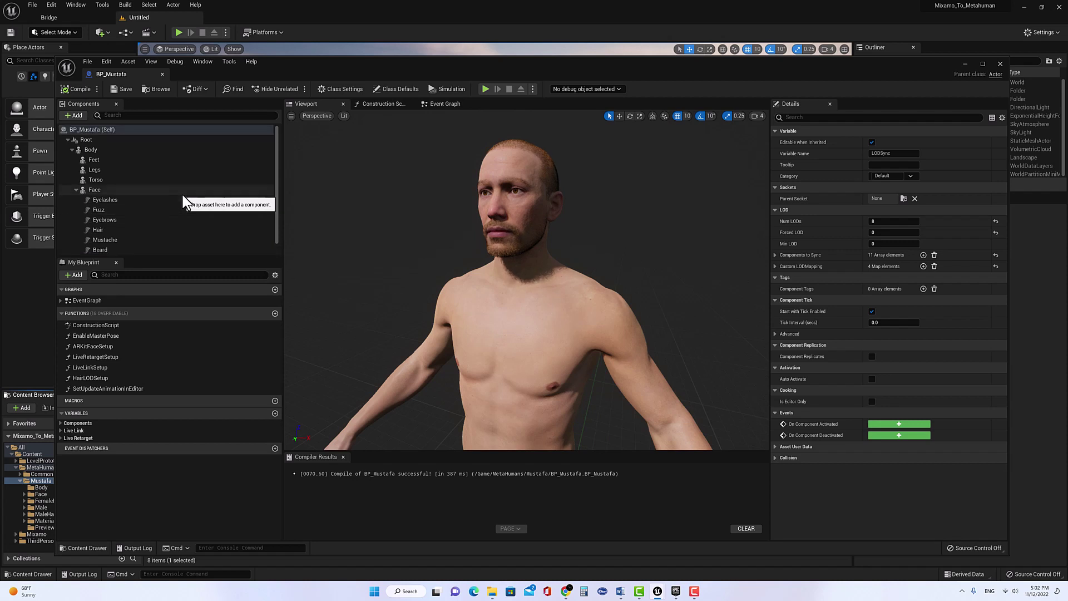
pyautogui.click(130, 151)
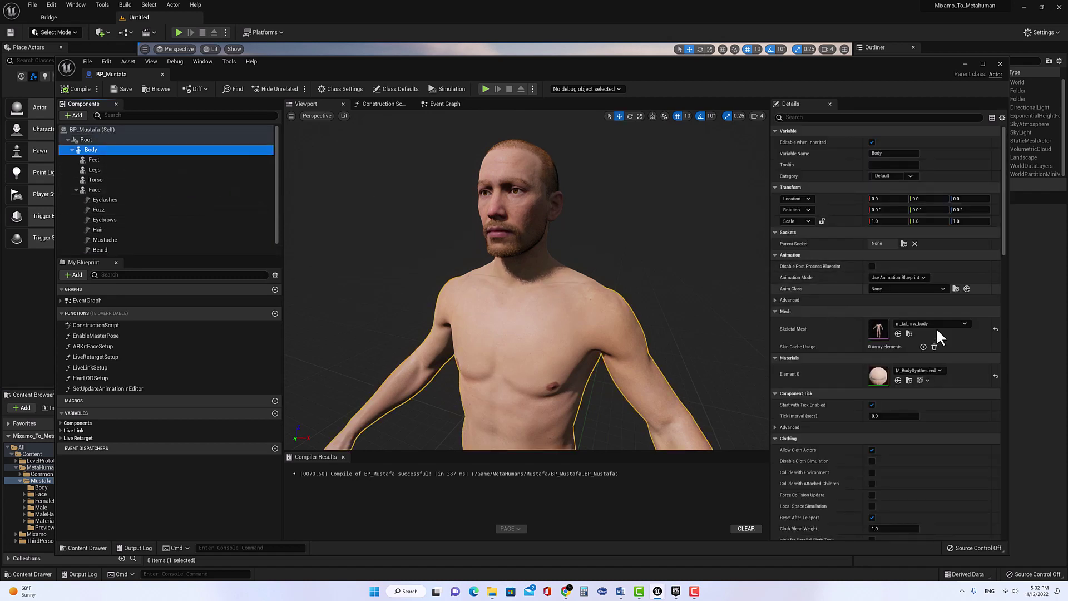
pyautogui.click(910, 333)
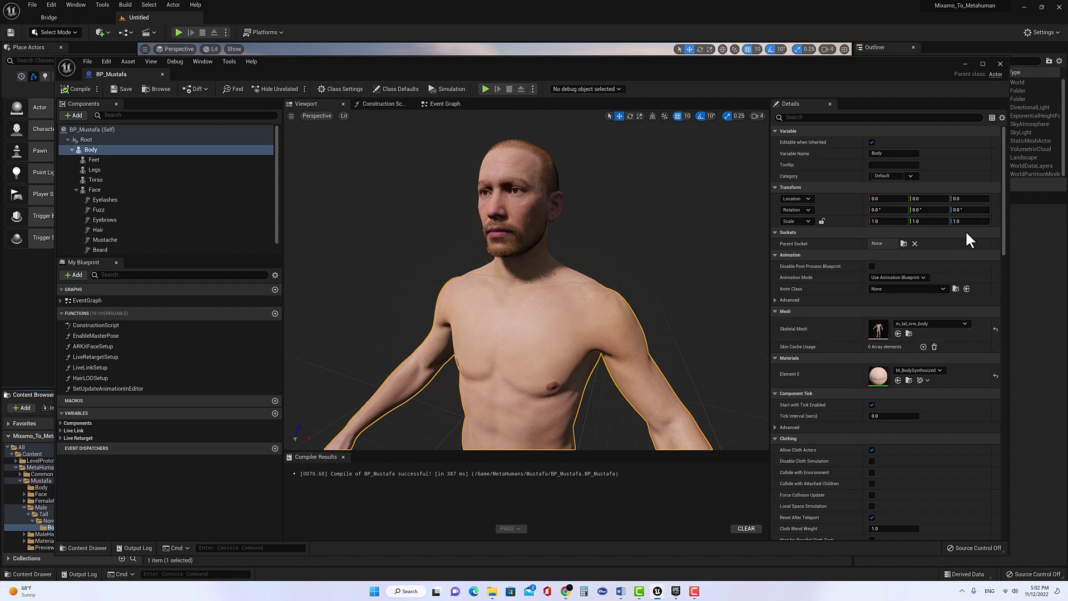
pyautogui.click(1000, 64)
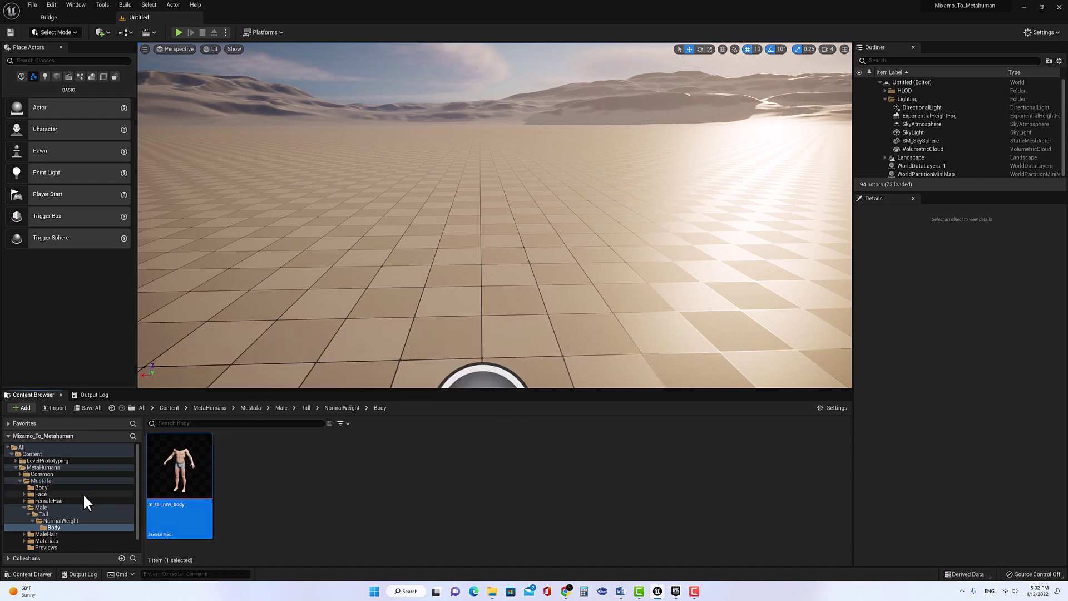
# Create a new folder named Animation inside MetaHumans.
pyautogui.click(20, 474)
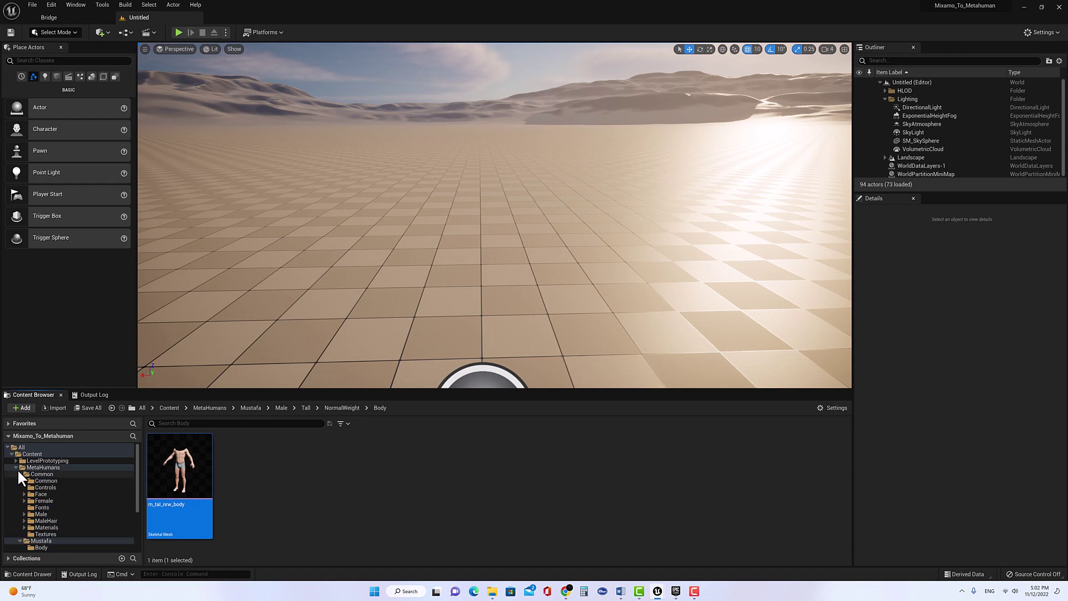
pyautogui.click(16, 468)
pyautogui.click(16, 467)
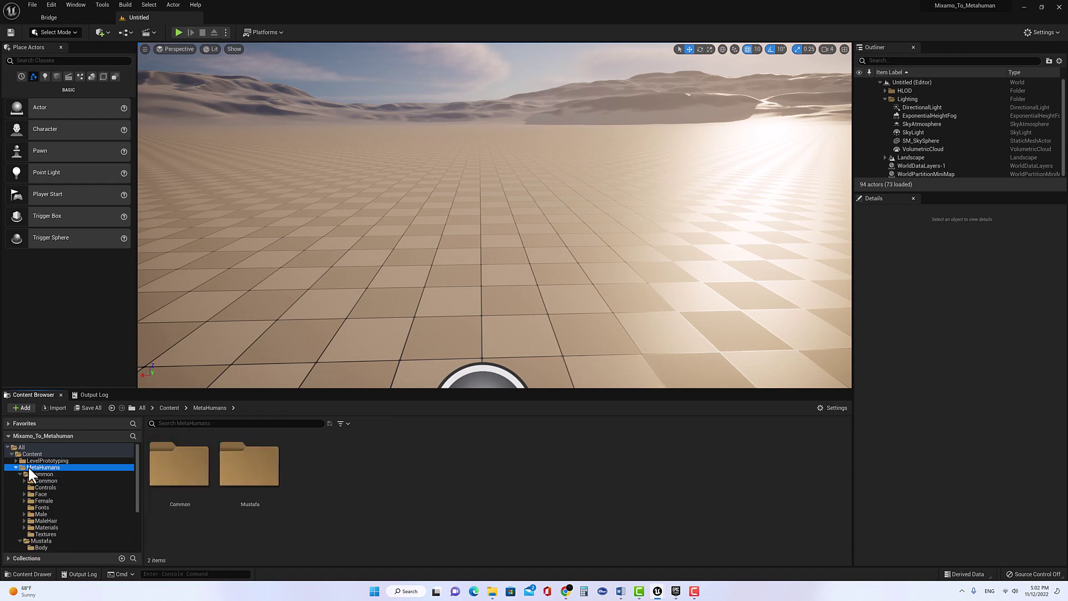
pyautogui.click(20, 473)
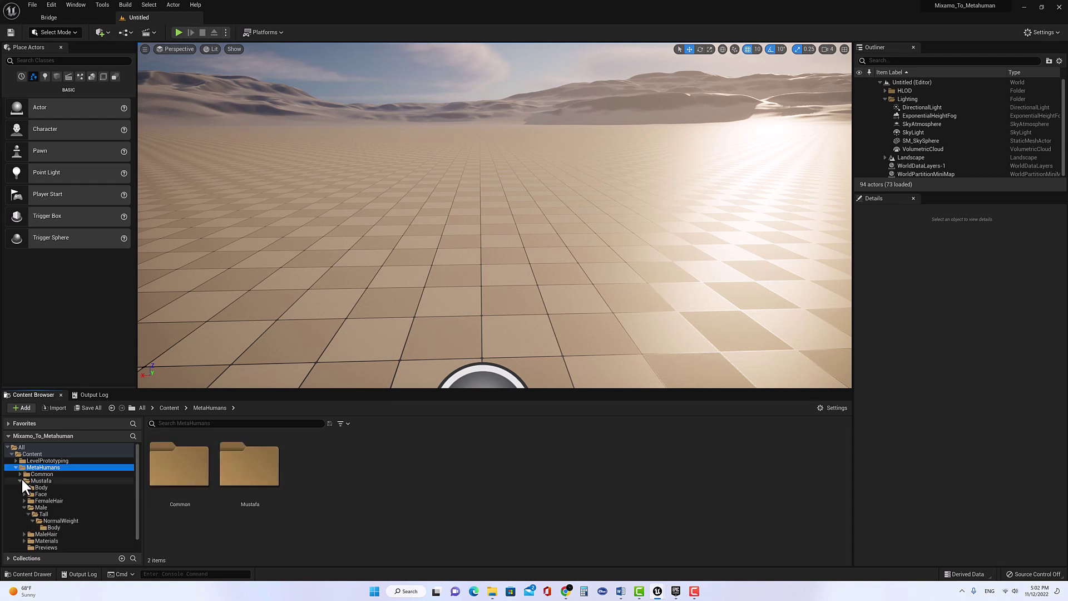
pyautogui.click(21, 480)
pyautogui.rightClick(43, 469)
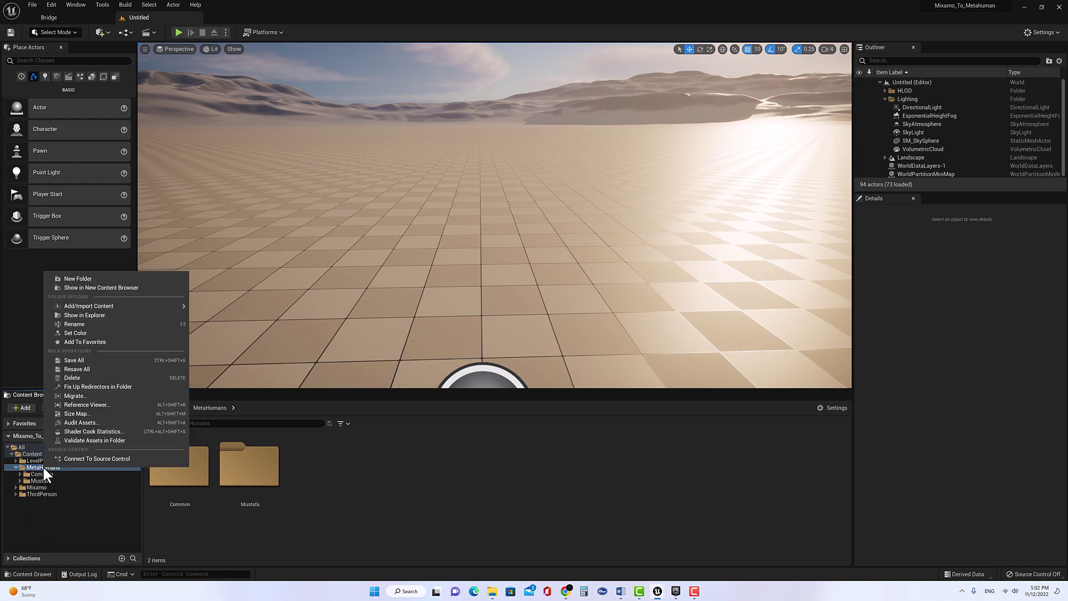
pyautogui.click(103, 279)
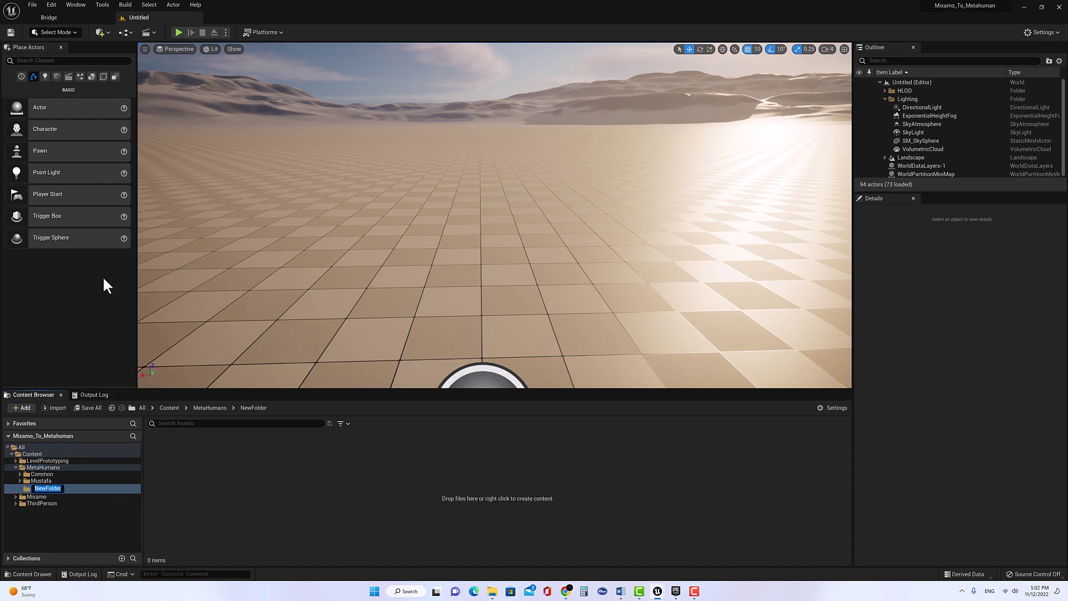
pyautogui.write('Animation')
pyautogui.press('Return')
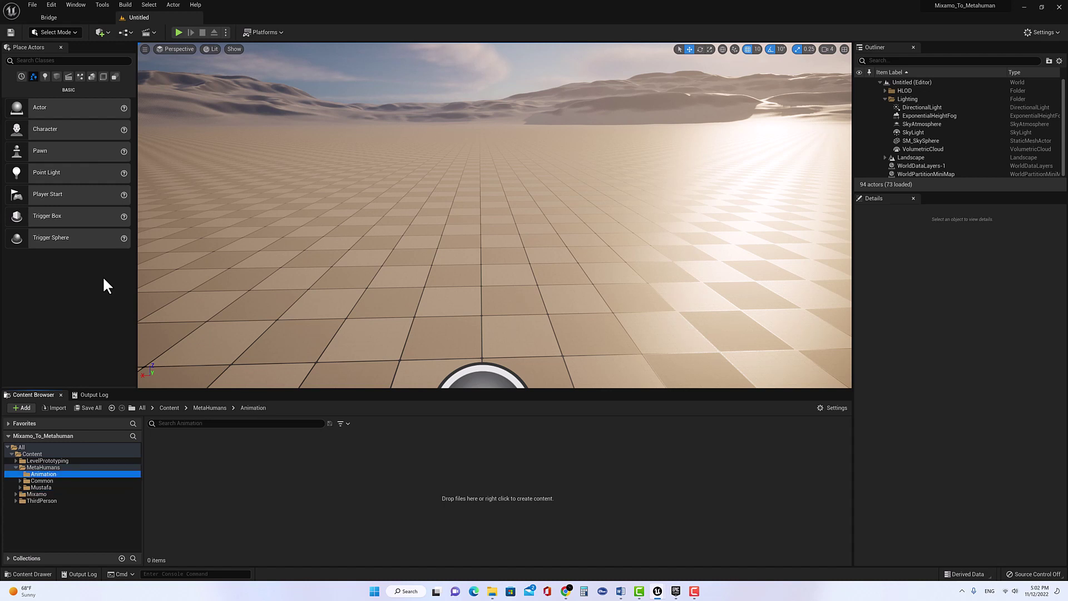
# Expand ThirdPerson > Characters > Mannequins and open the Mannequins folder.
pyautogui.click(16, 501)
pyautogui.click(19, 514)
pyautogui.click(23, 527)
pyautogui.scroll(-1, 41, 528)
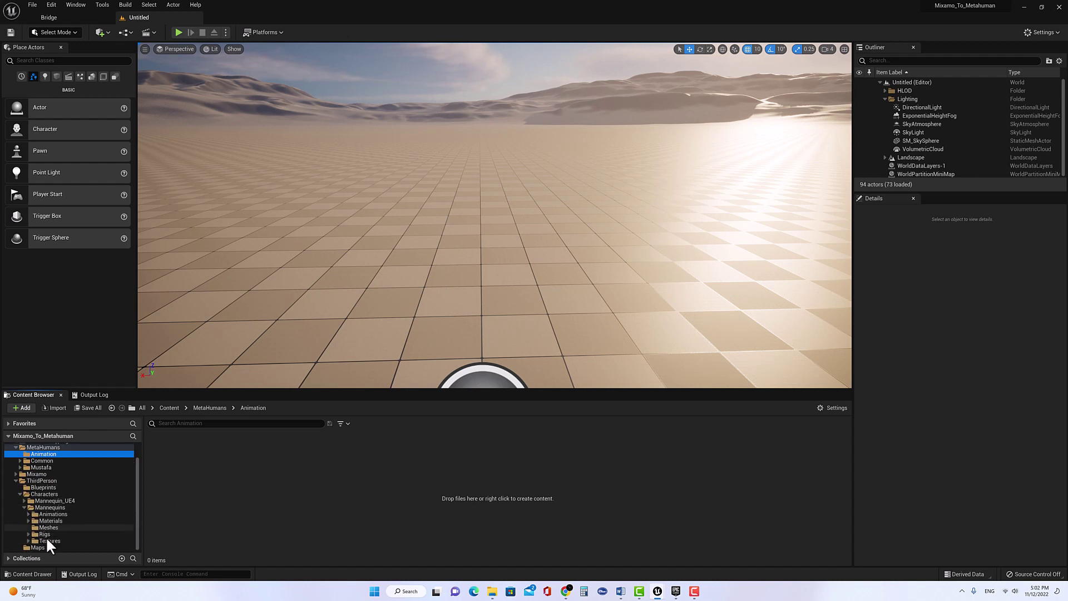
pyautogui.click(50, 508)
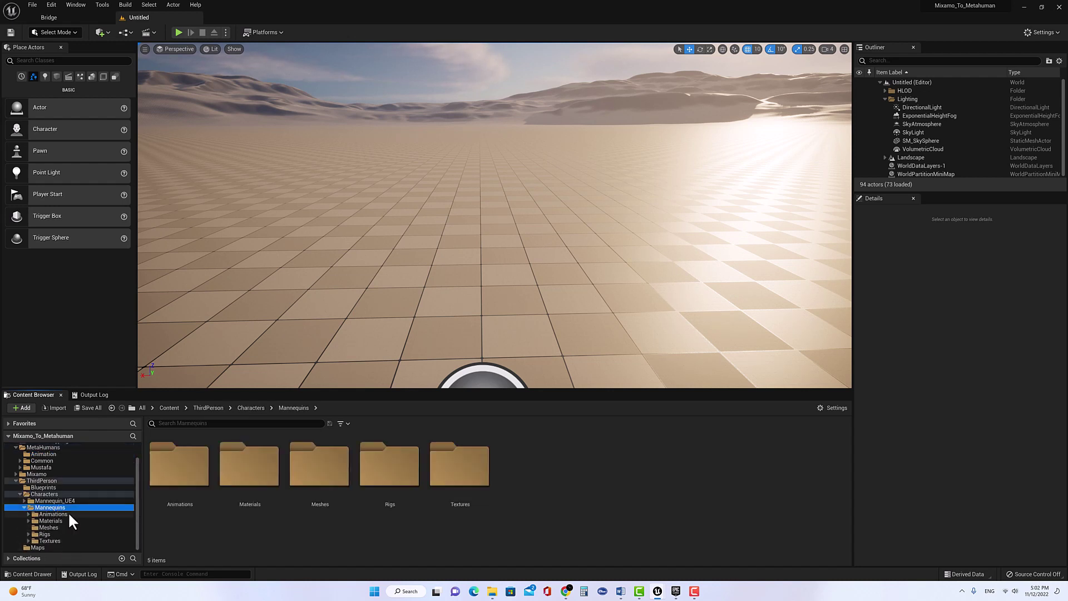
pyautogui.click(68, 512)
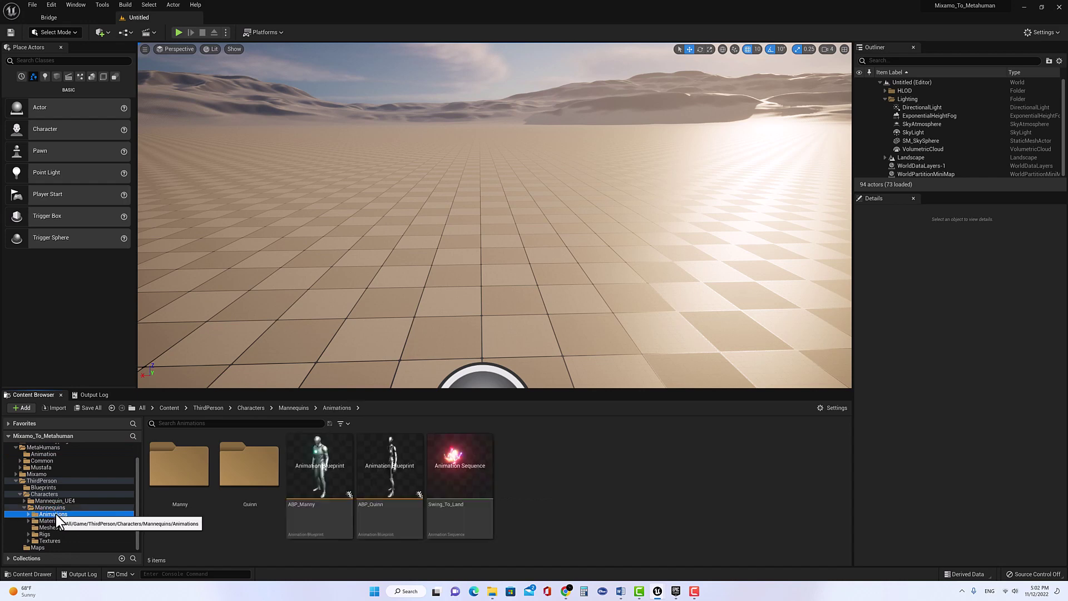
# Start Duplicate and Retarget Animation Assets on Swing_To_Land and list the IK retargeters.
pyautogui.rightClick(450, 474)
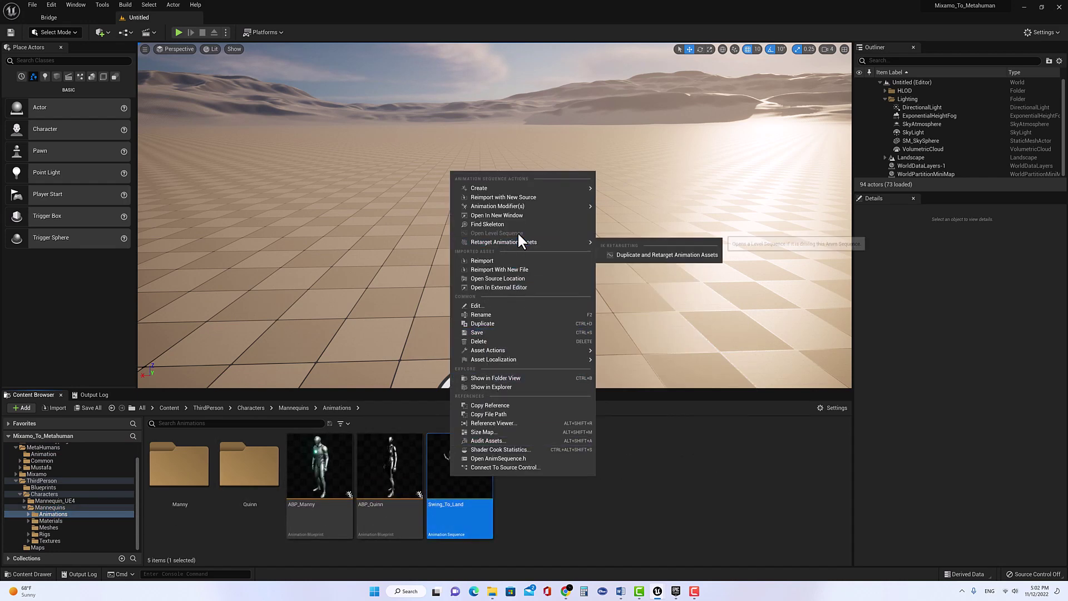
pyautogui.click(638, 255)
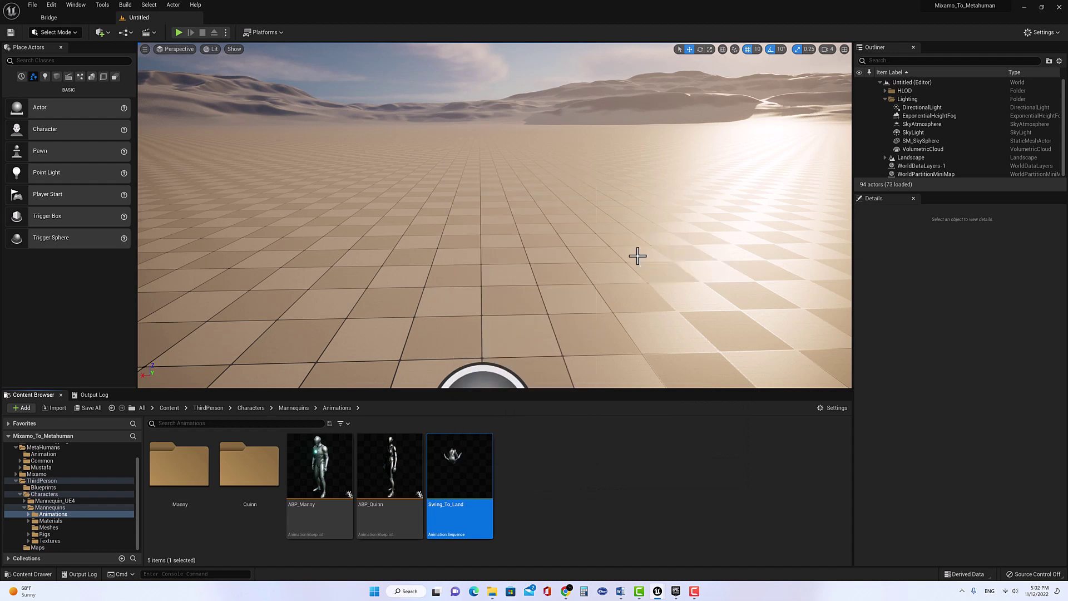
pyautogui.click(690, 234)
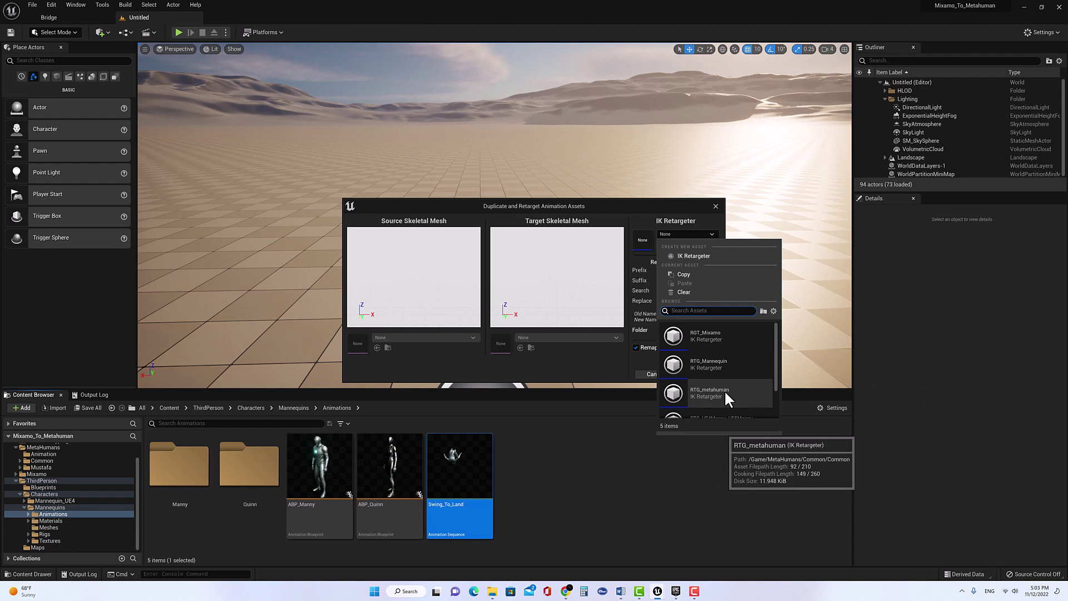
# Choose RTG_Mannequin as the IK retargeter.
pyautogui.scroll(-1, 724, 390)
pyautogui.scroll(1, 726, 393)
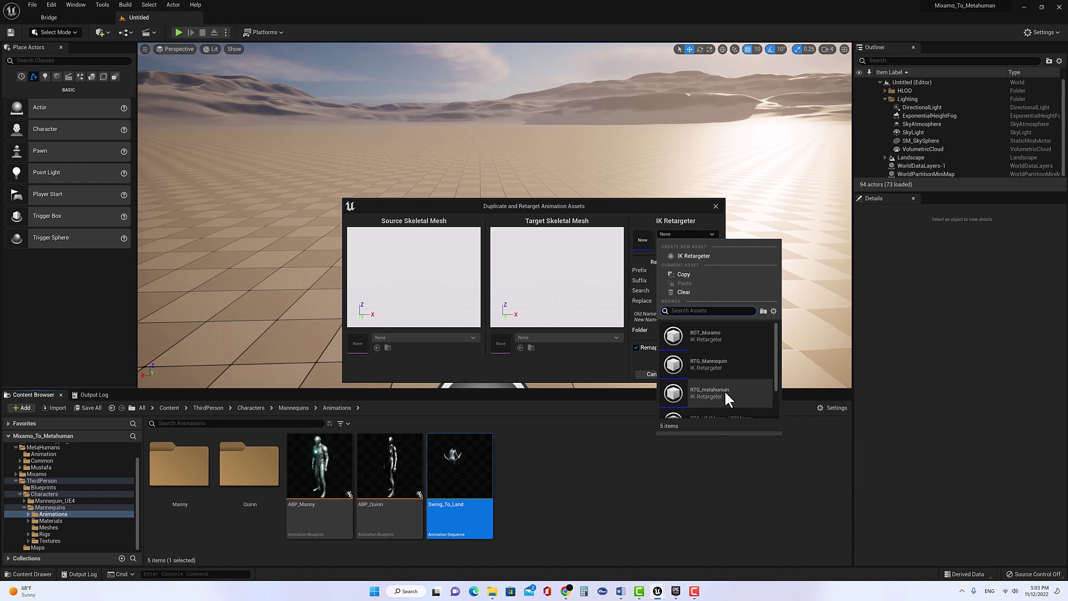
pyautogui.click(726, 362)
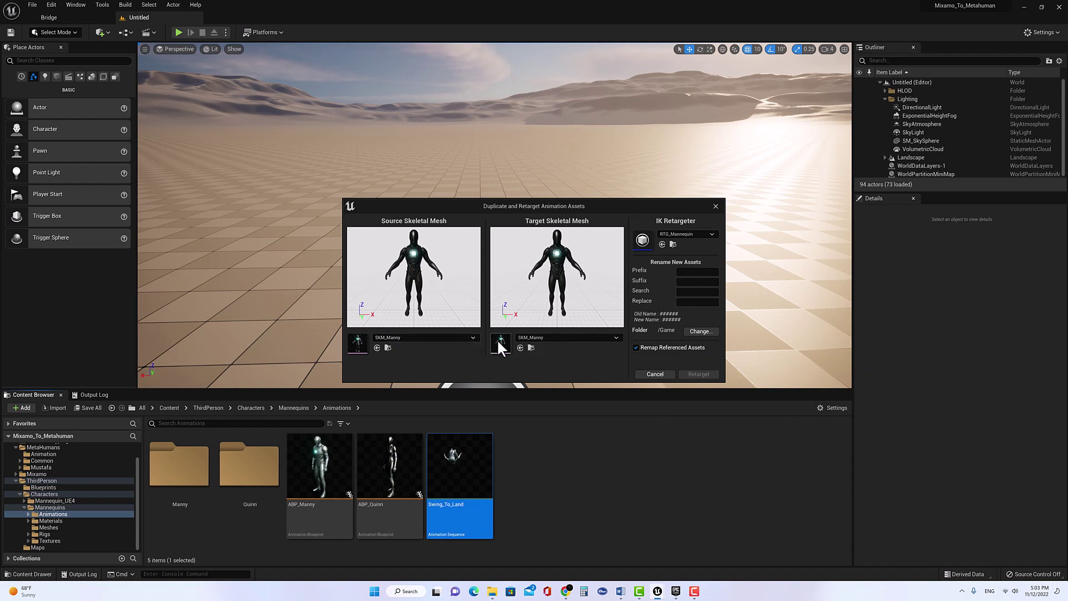
# Set the target skeletal mesh to Mustafa's m_tal_nrw_body.
pyautogui.click(566, 337)
pyautogui.scroll(10, 583, 438)
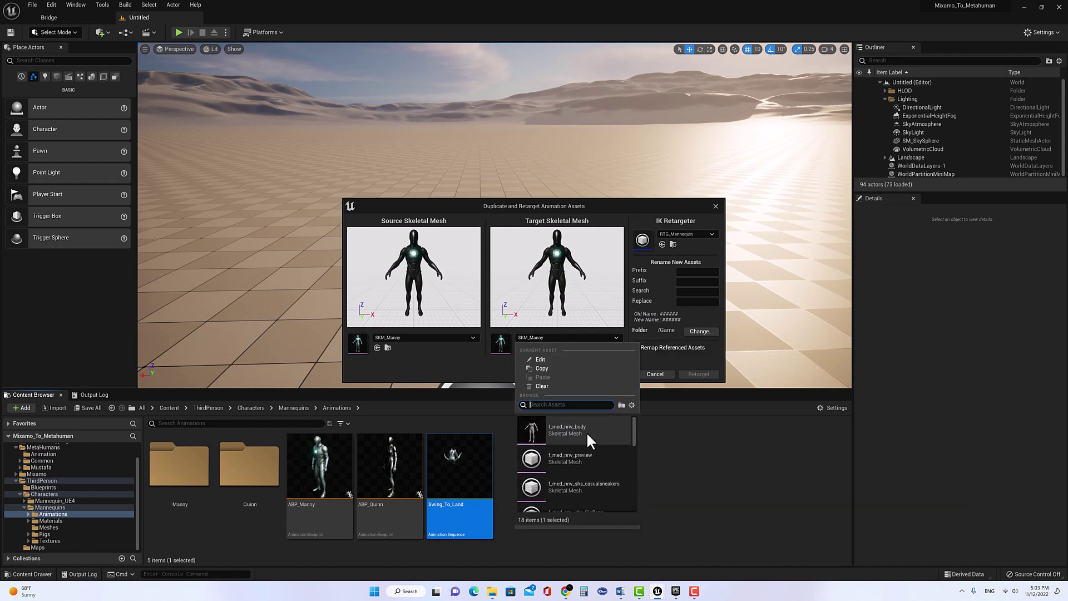
pyautogui.moveTo(589, 424)
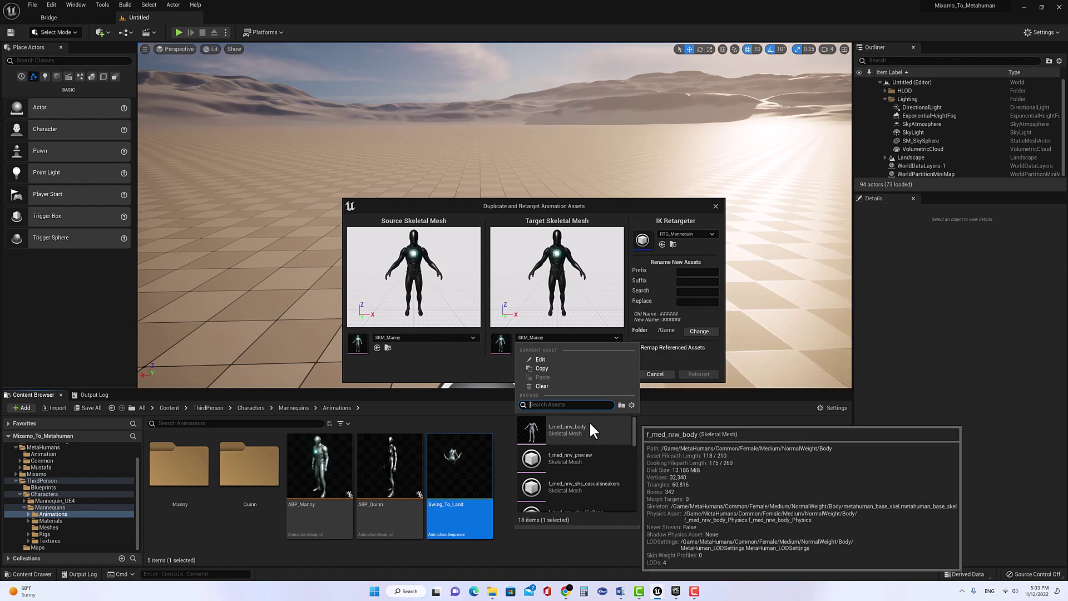
pyautogui.scroll(-1, 589, 422)
pyautogui.moveTo(589, 453)
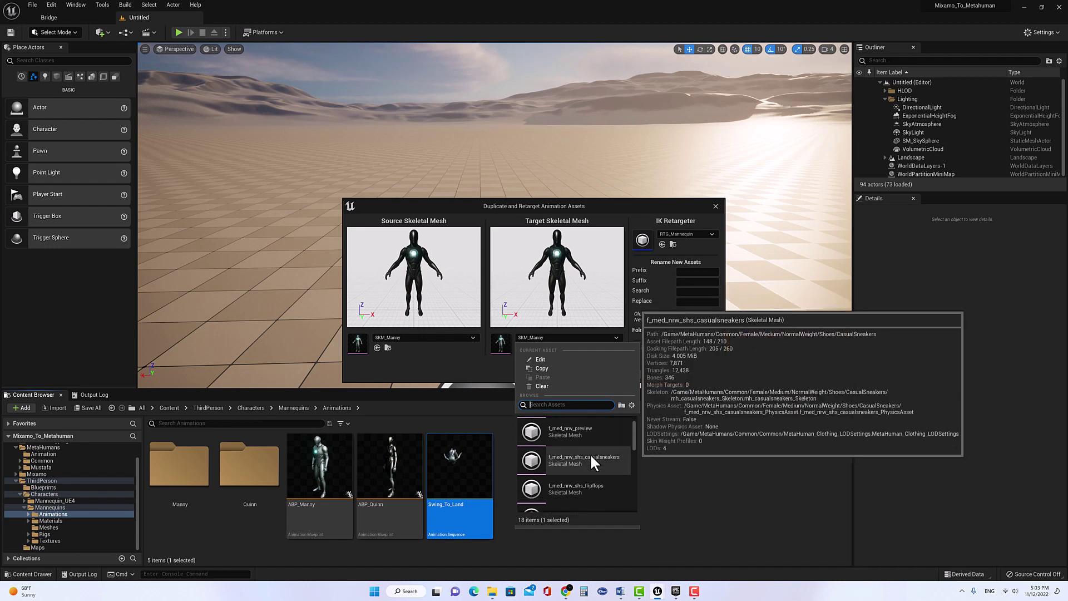
pyautogui.scroll(-4, 590, 453)
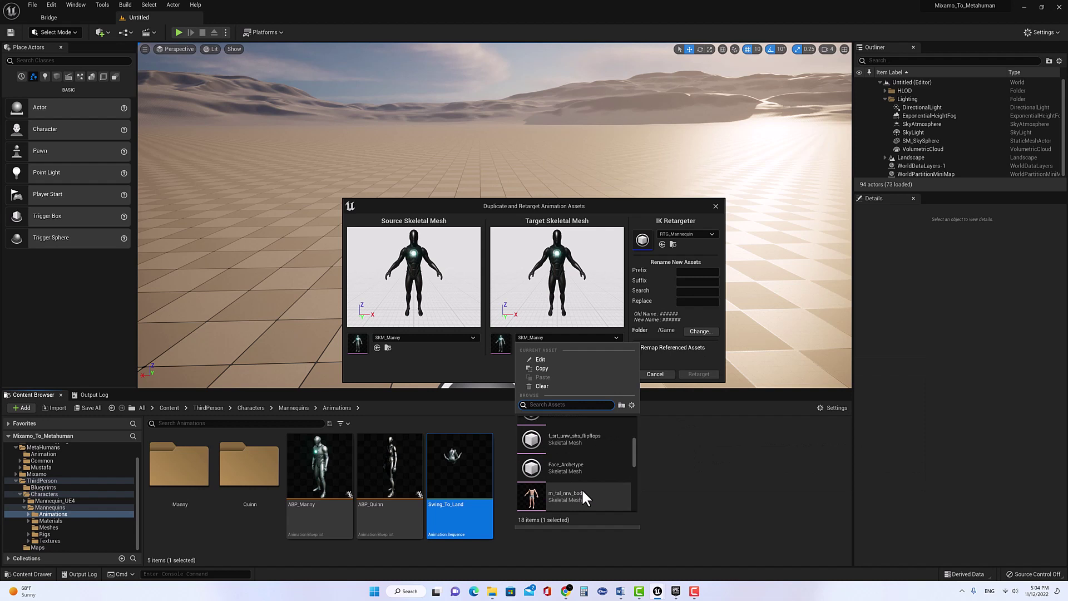
pyautogui.moveTo(579, 501)
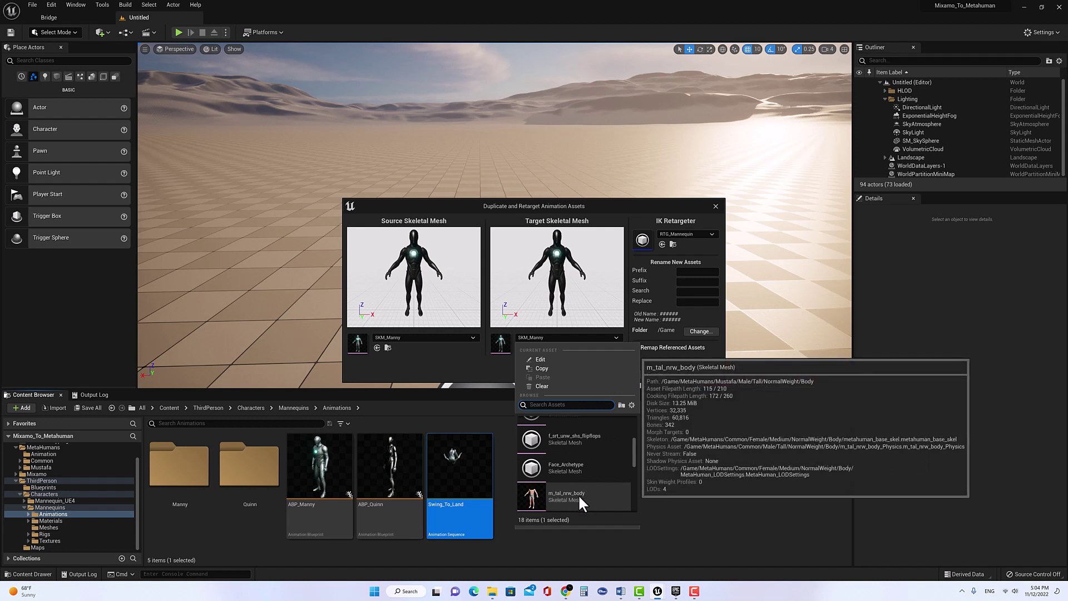
pyautogui.click(579, 496)
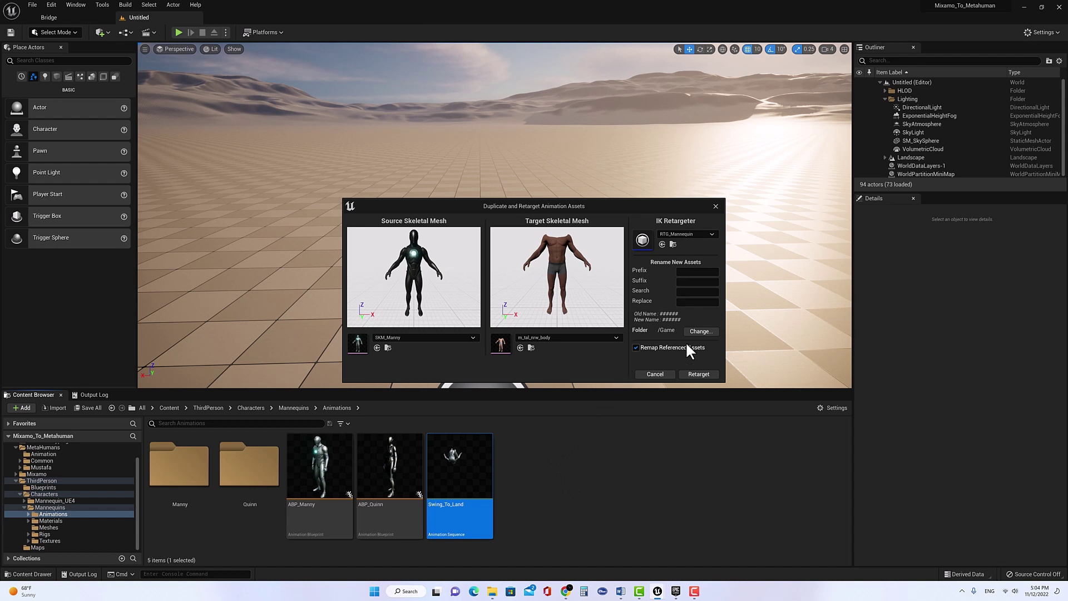
pyautogui.click(700, 331)
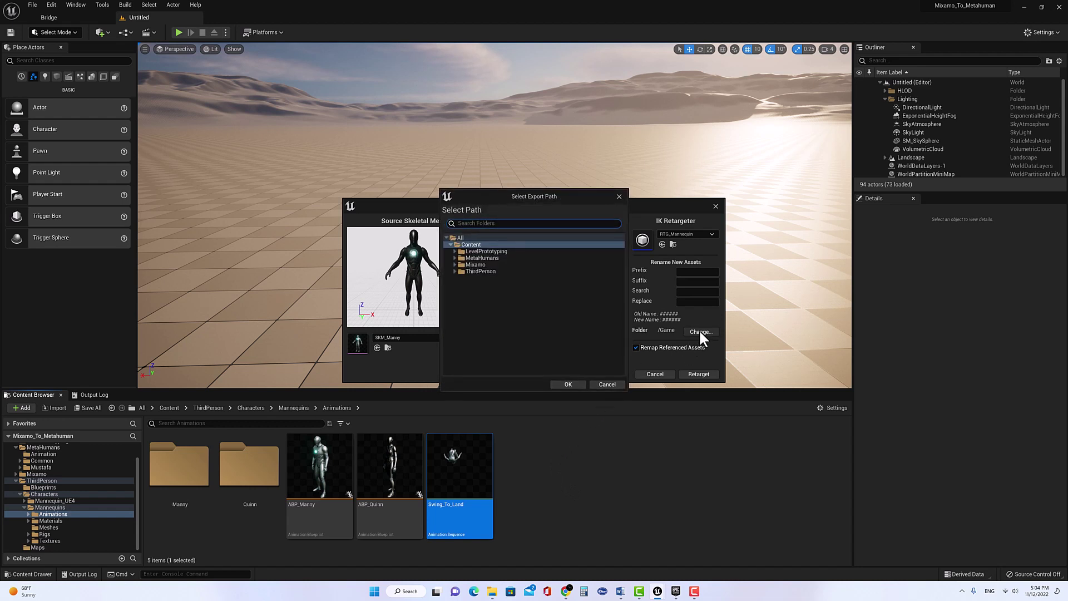
# Set the export folder to MetaHumans/Animation and run the retarget.
pyautogui.click(456, 257)
pyautogui.click(473, 264)
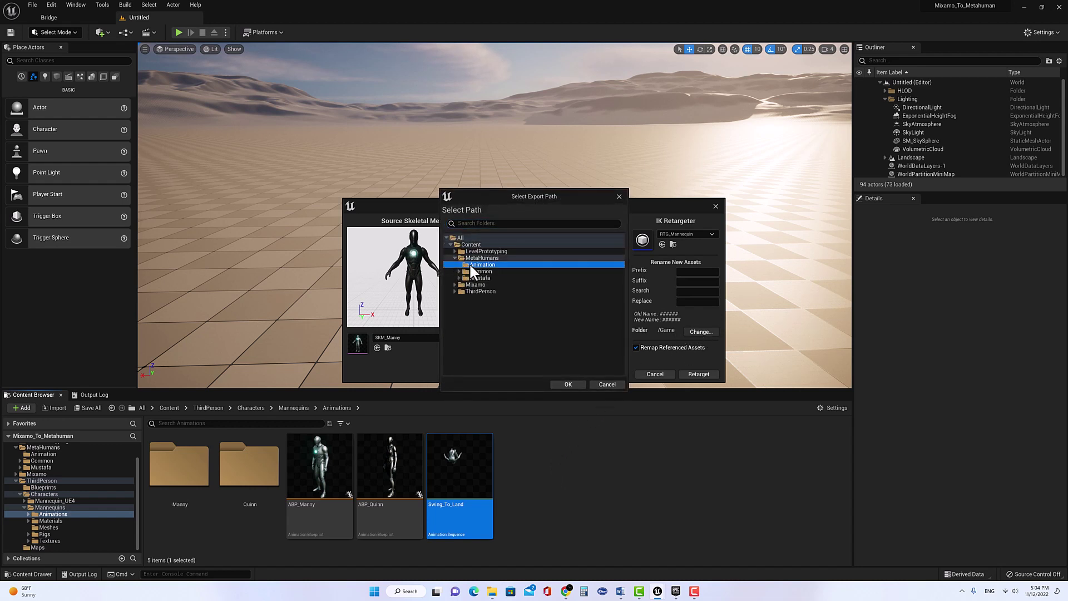
pyautogui.click(572, 383)
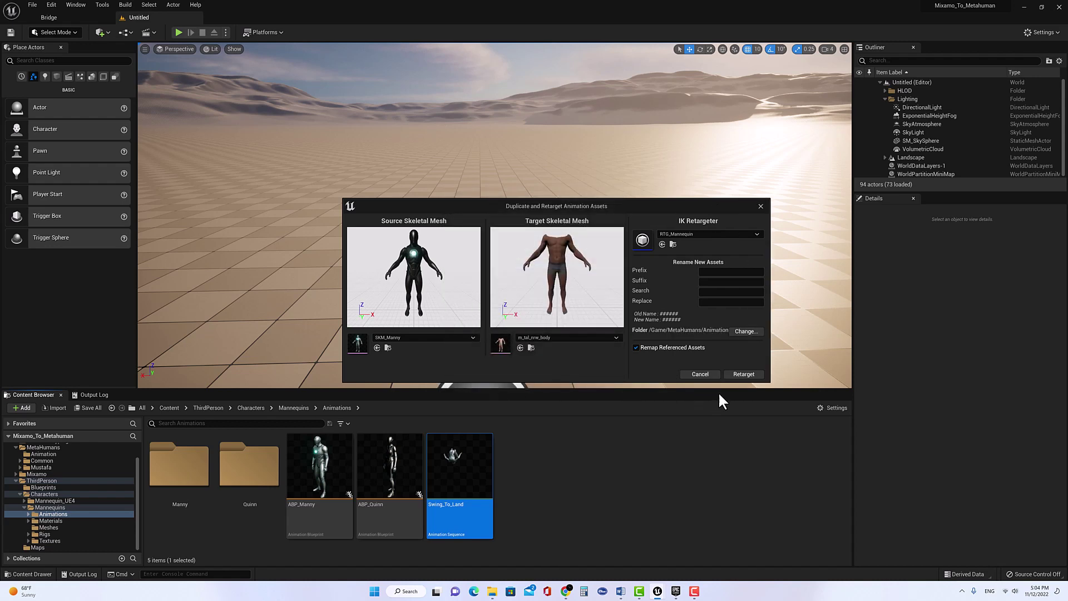
pyautogui.click(745, 373)
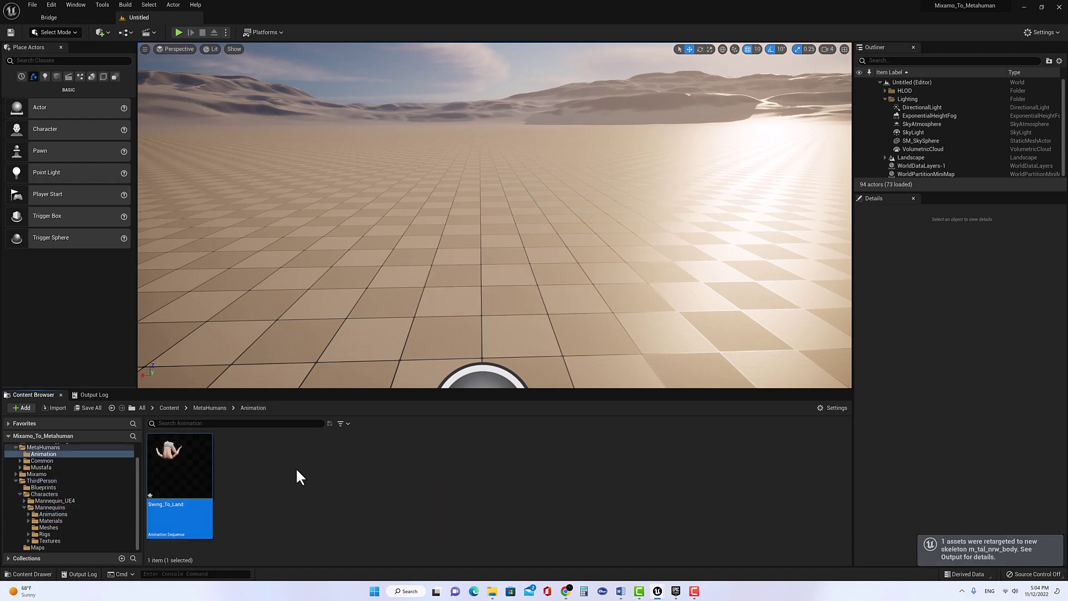
# Preview the retargeted Swing_To_Land, then select BP_Mustafa in MetaHumans/Mustafa.
pyautogui.doubleClick(185, 470)
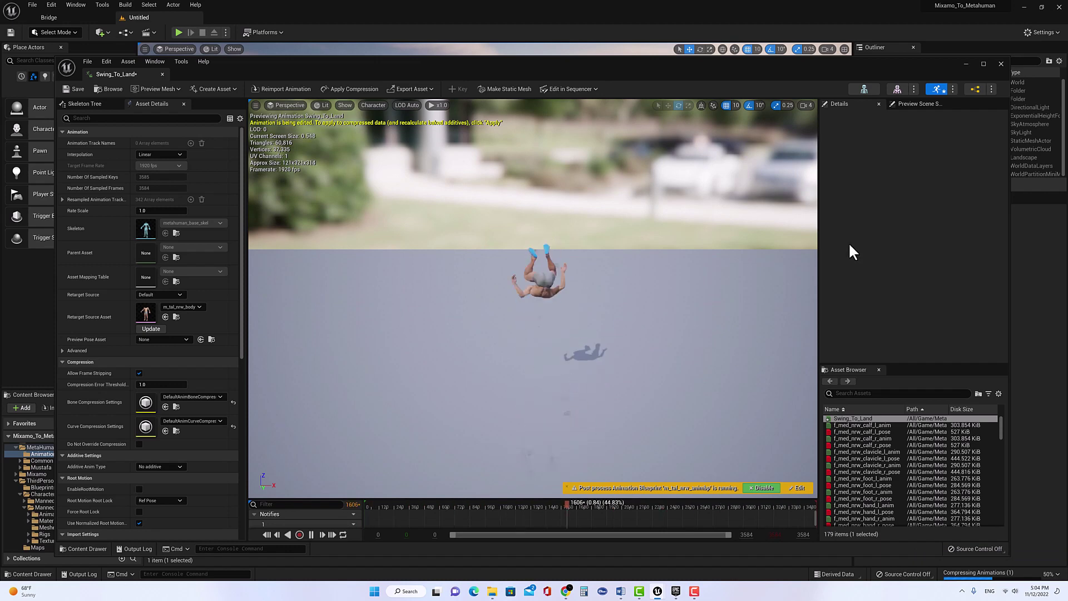
pyautogui.click(1001, 63)
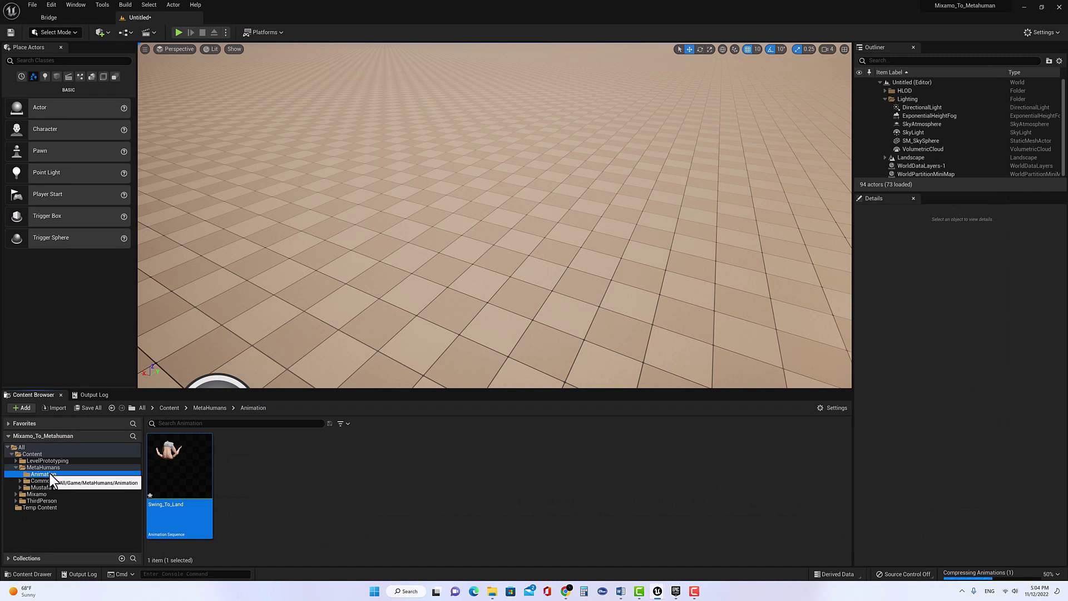
pyautogui.click(53, 468)
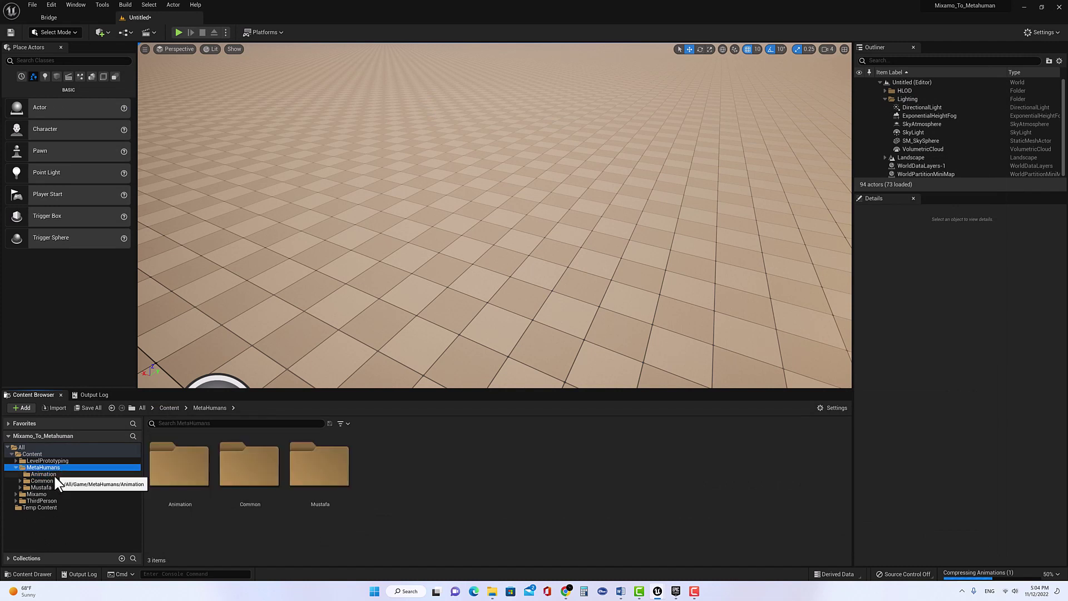
pyautogui.click(20, 487)
pyautogui.click(25, 488)
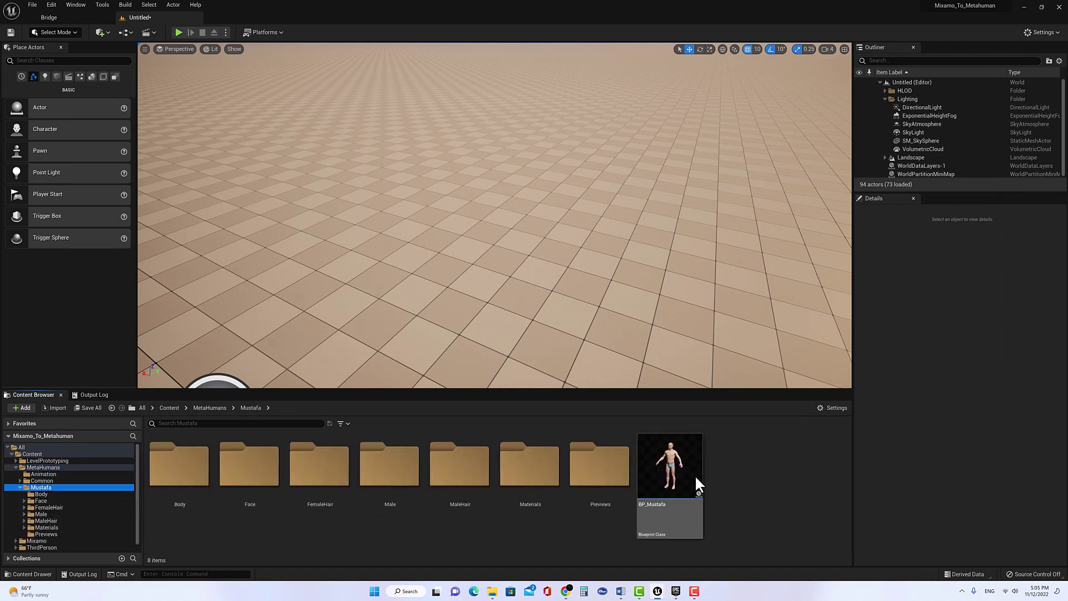
pyautogui.click(666, 477)
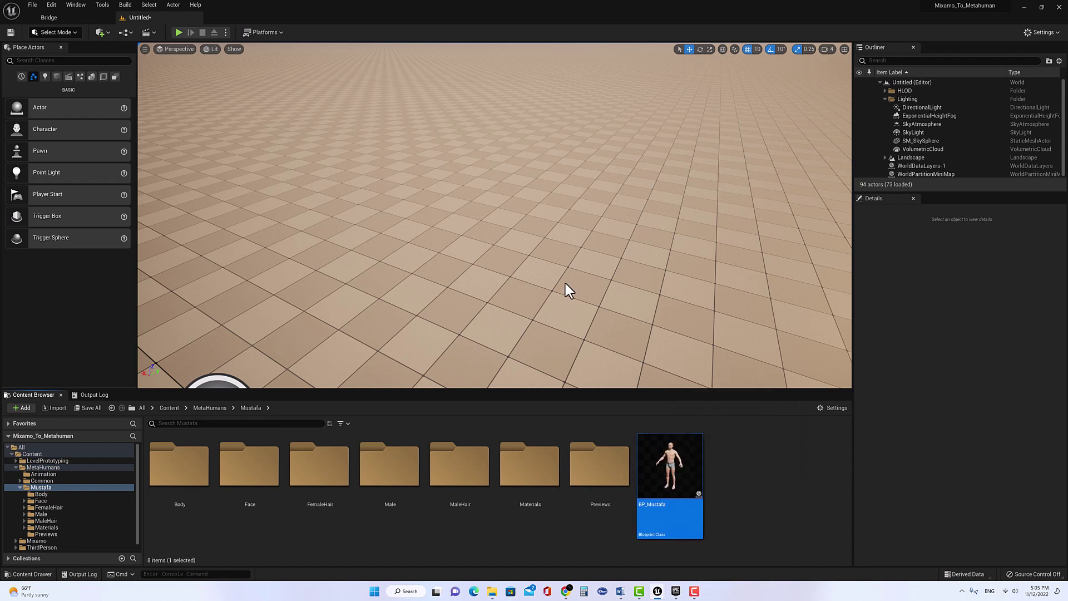
# Drop BP_Mustafa onto the level floor.
pyautogui.moveTo(566, 283); pyautogui.dragTo(565, 283)
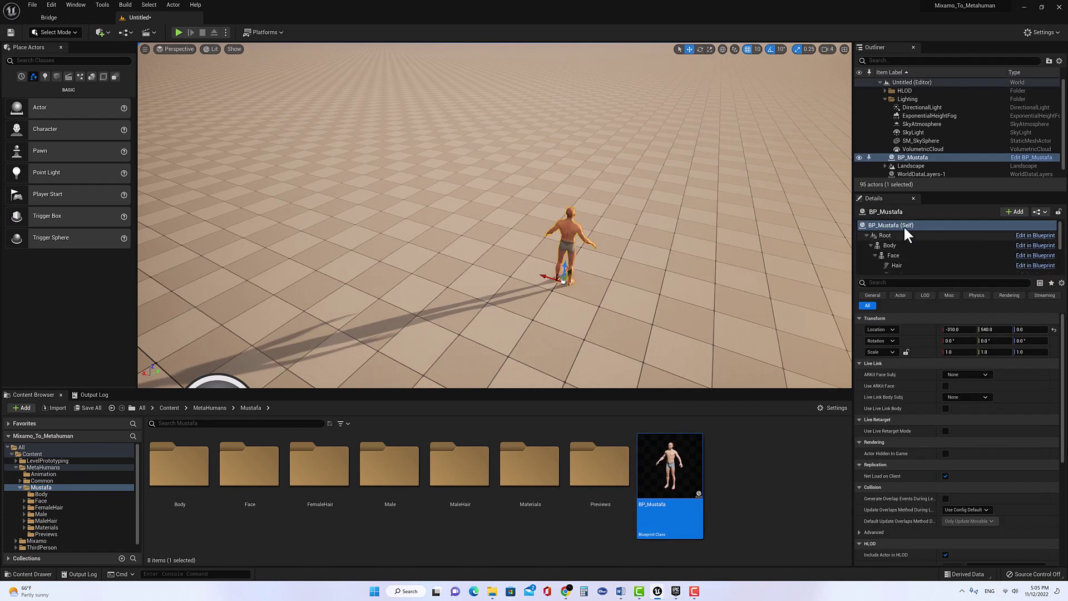
pyautogui.scroll(-2, 933, 234)
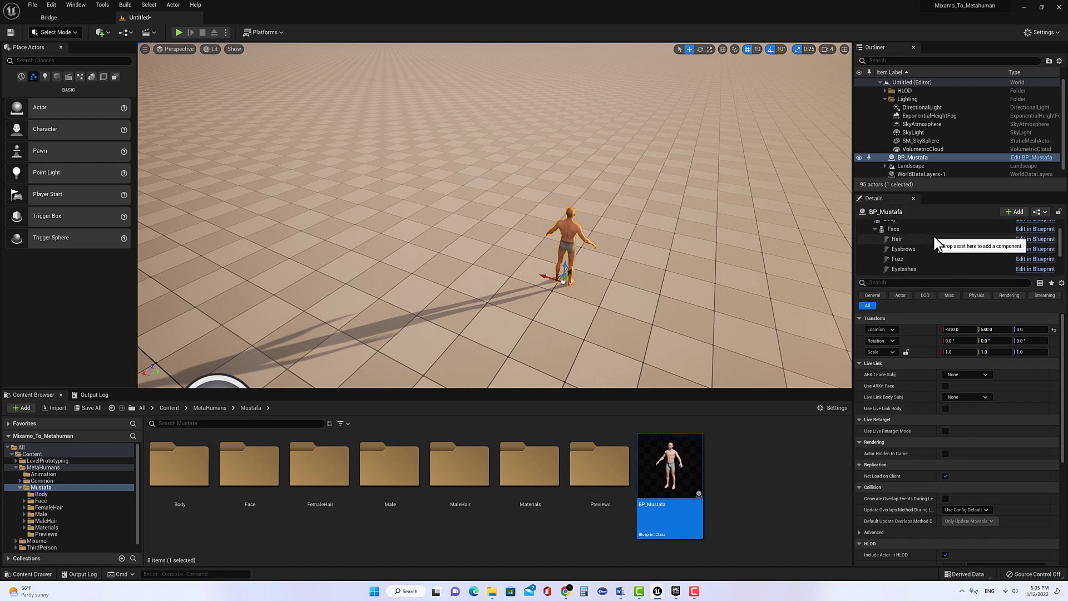
pyautogui.scroll(1, 933, 234)
# Set Body to Use Animation Asset playing Swing_To_Land, then run the level in Play mode.
pyautogui.click(916, 234)
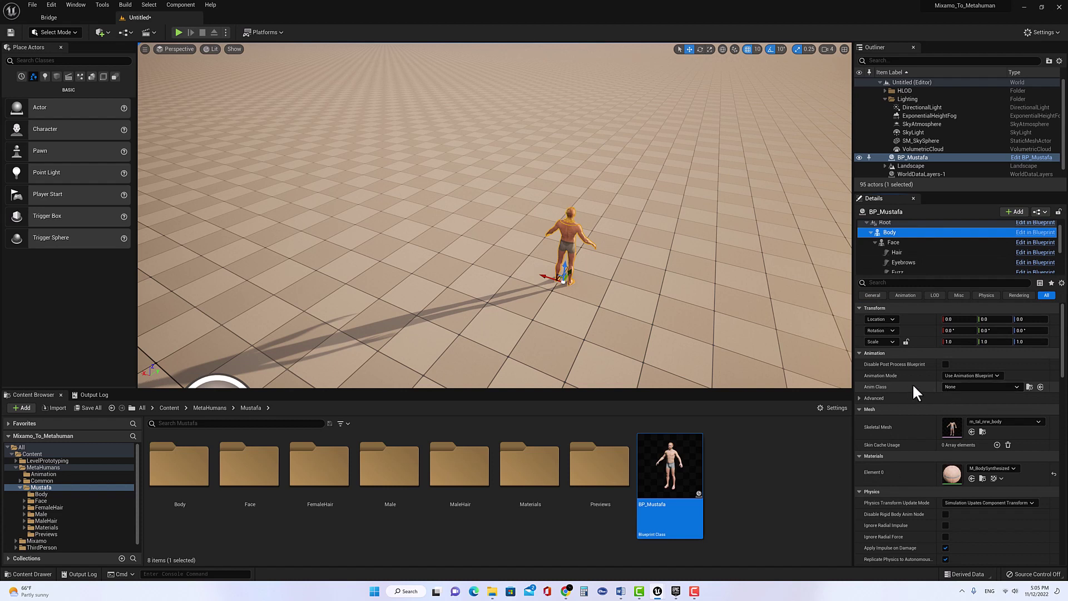
pyautogui.click(969, 375)
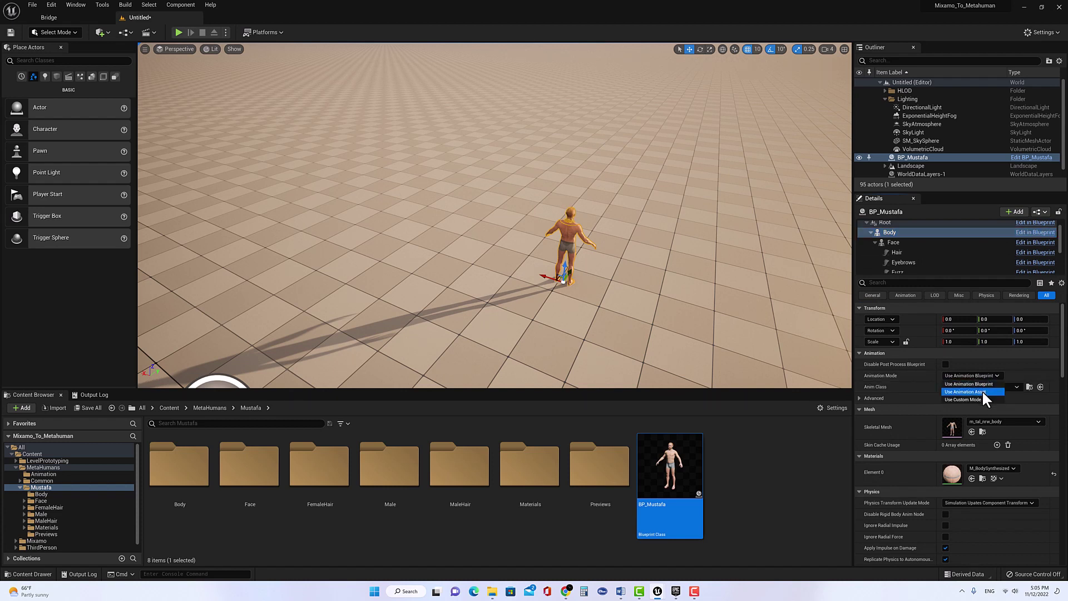
pyautogui.click(982, 391)
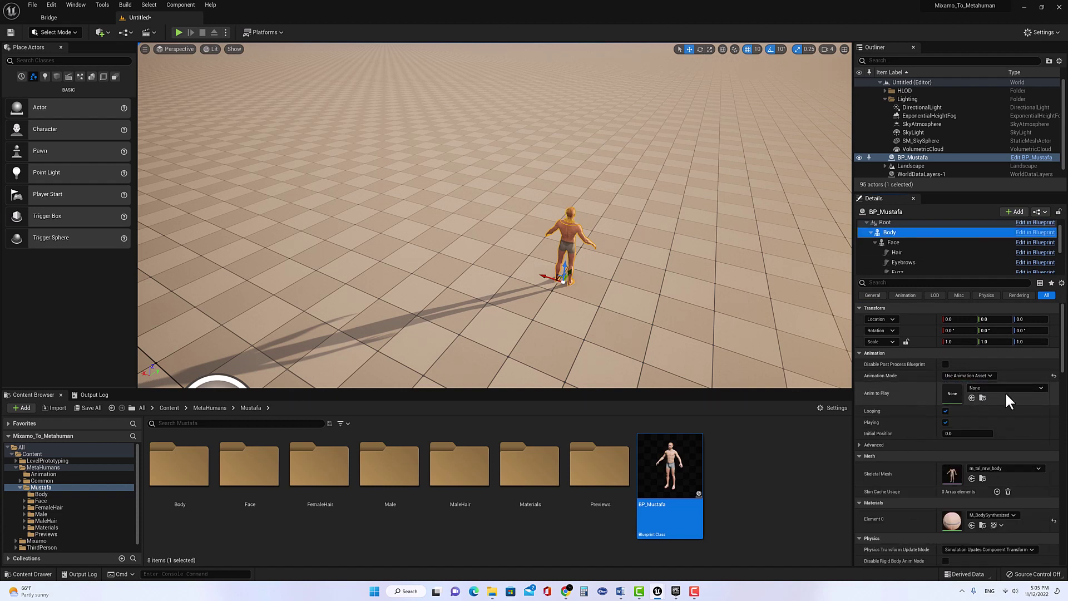
pyautogui.click(1007, 388)
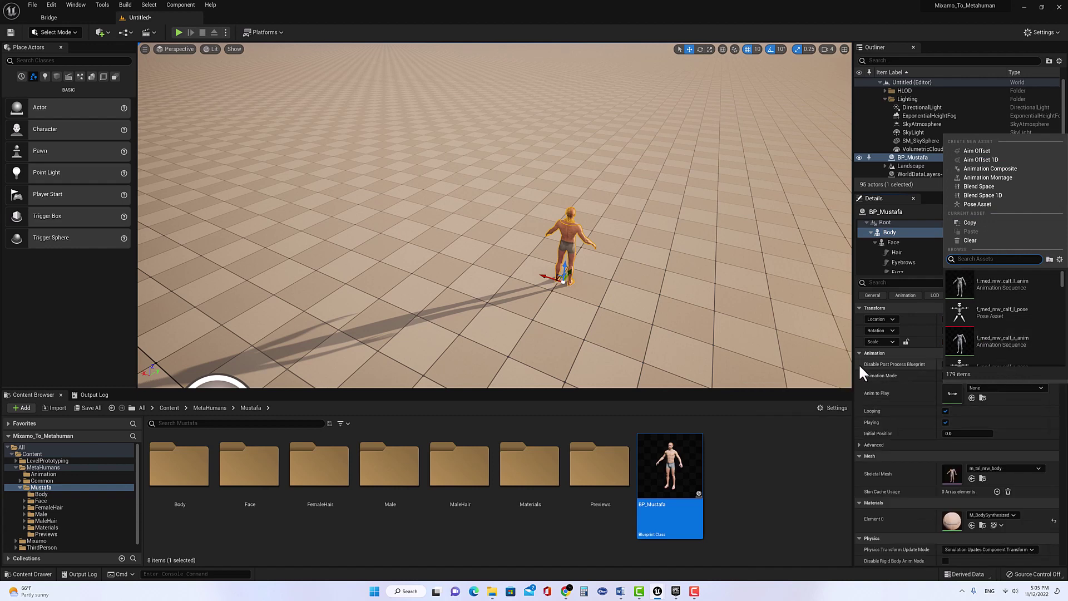
pyautogui.click(60, 473)
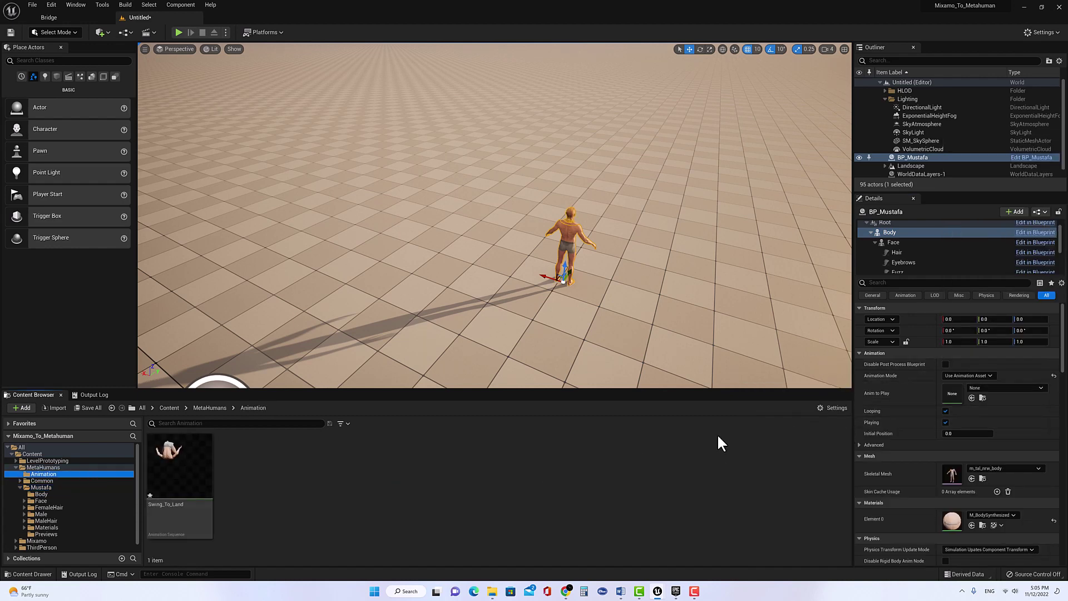
pyautogui.click(163, 480)
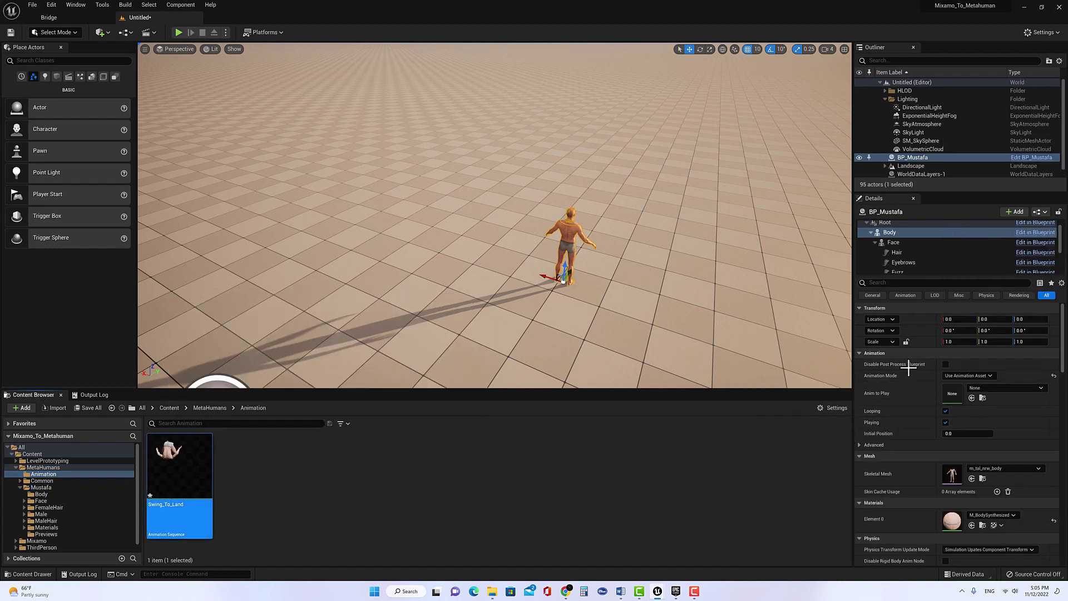
pyautogui.click(972, 398)
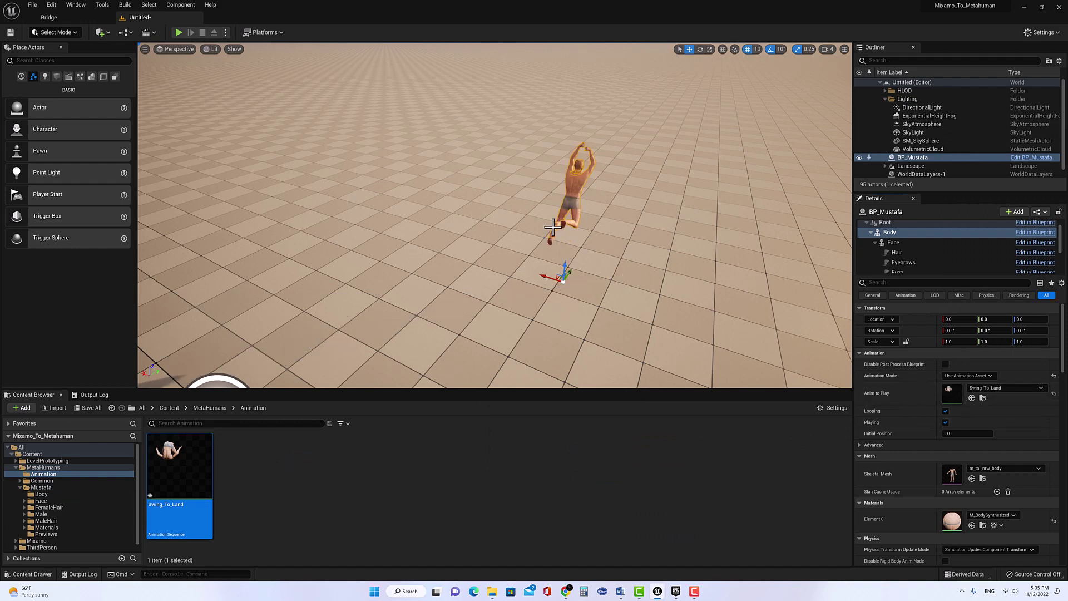
pyautogui.click(178, 33)
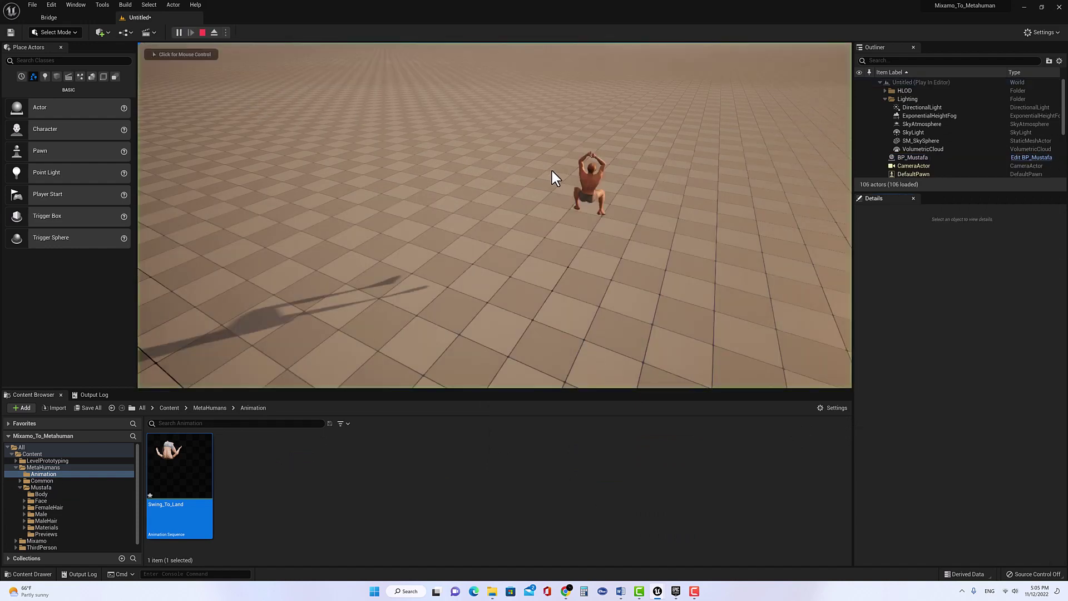
pyautogui.click(552, 172)
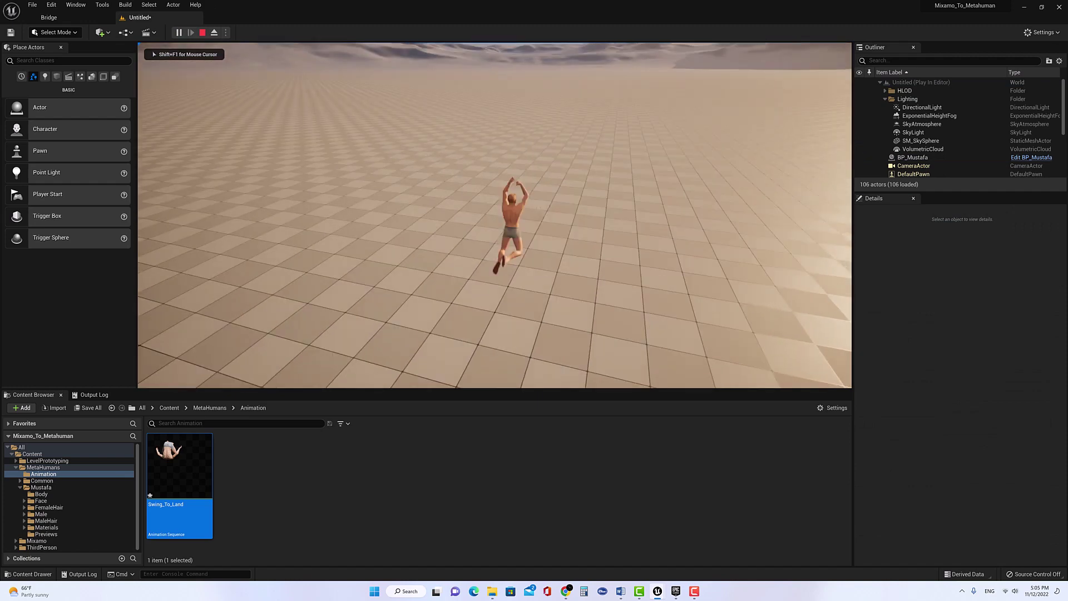